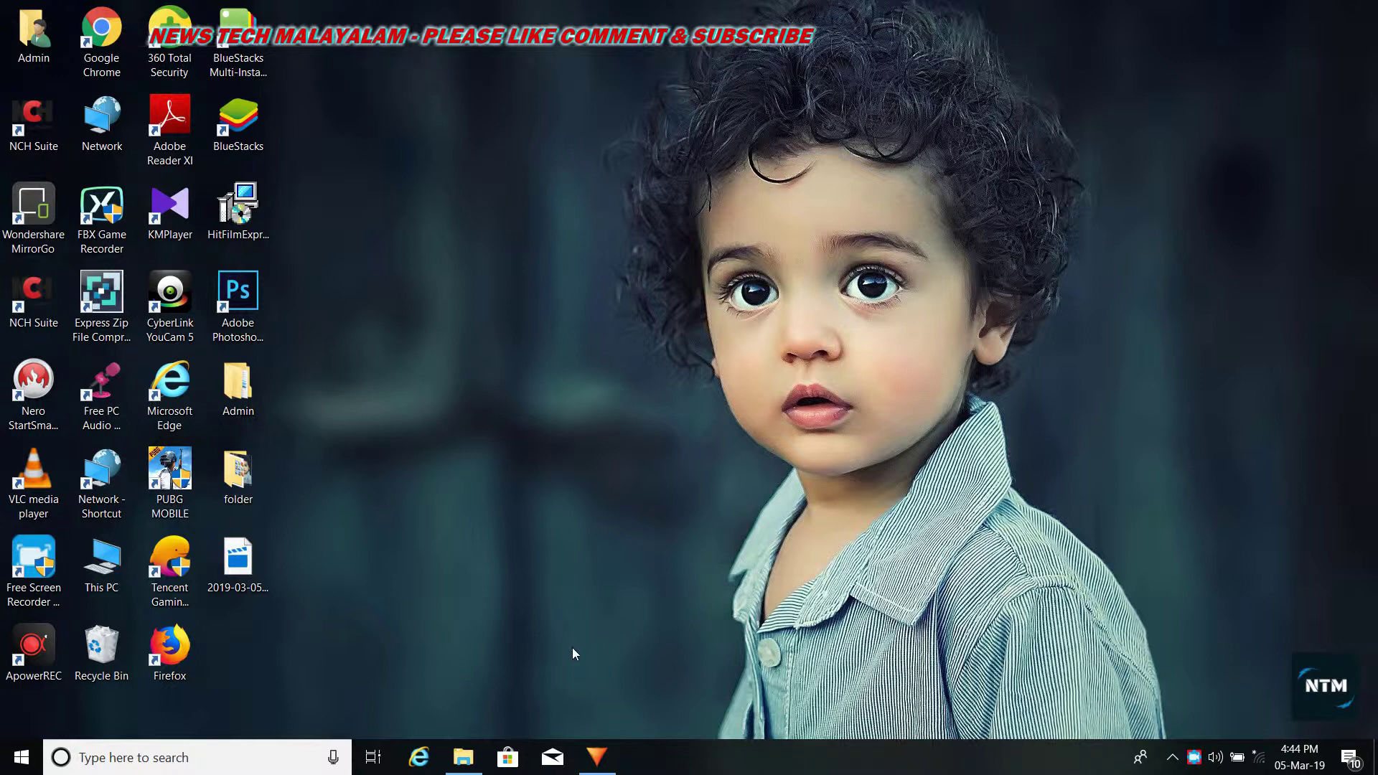
Switch to HitFilm Express and start a new project with the 1080p Full HD @ 30 fps template
mouse_move(606, 759)
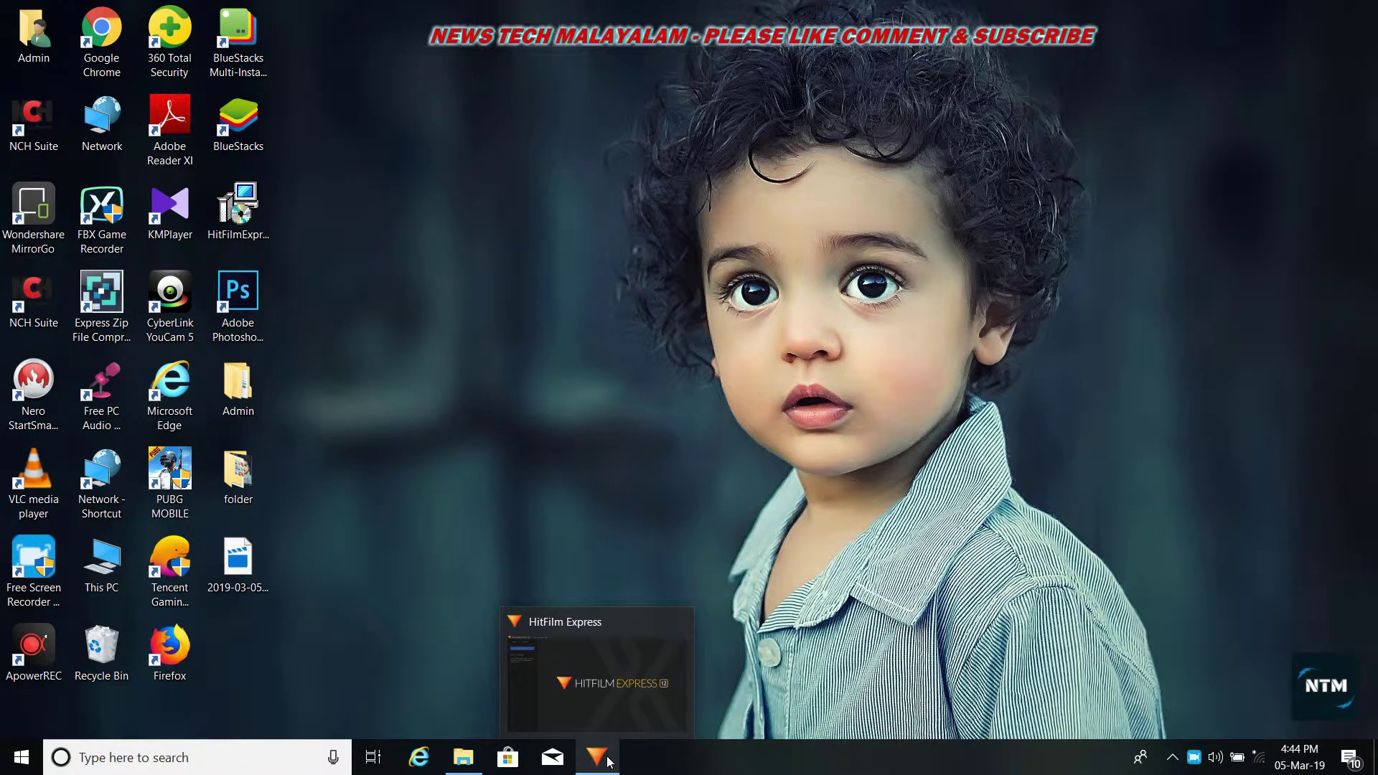
click(606, 760)
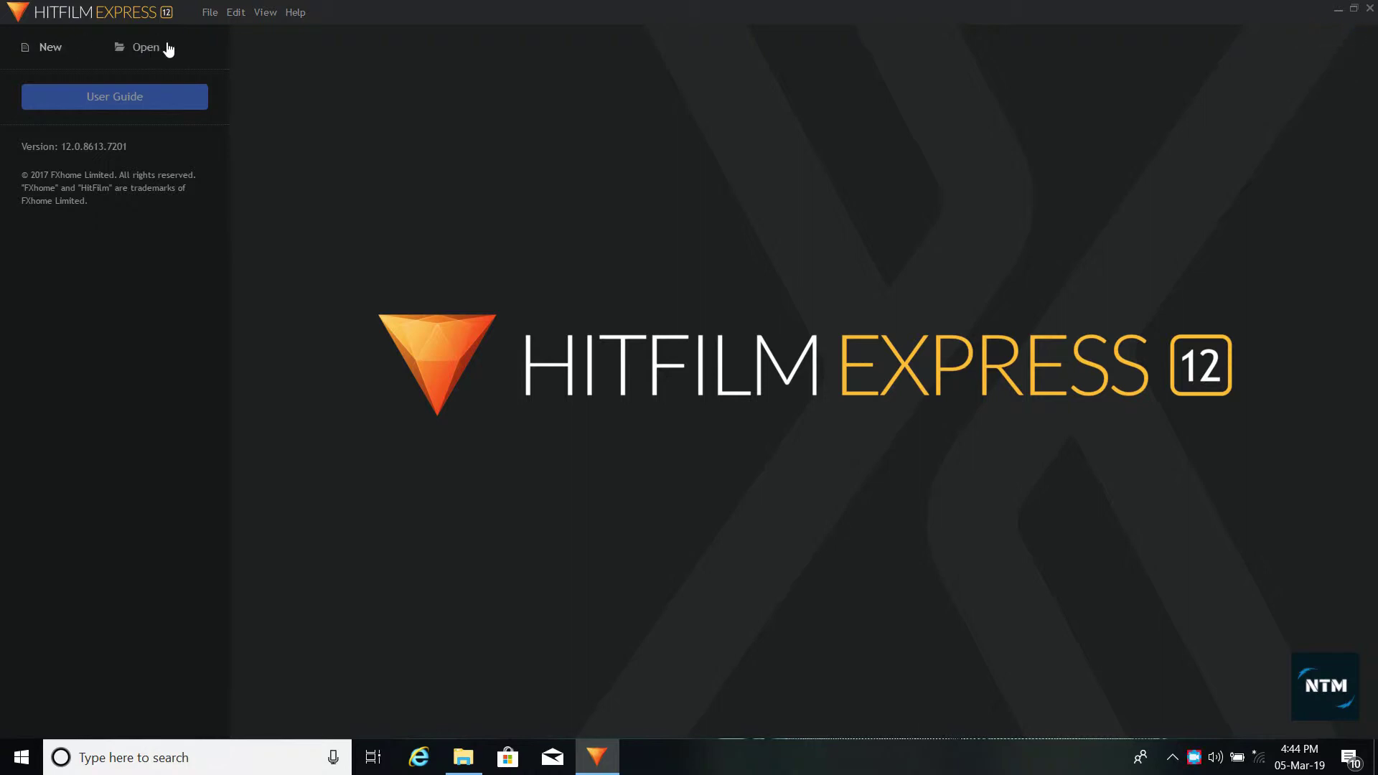
click(49, 47)
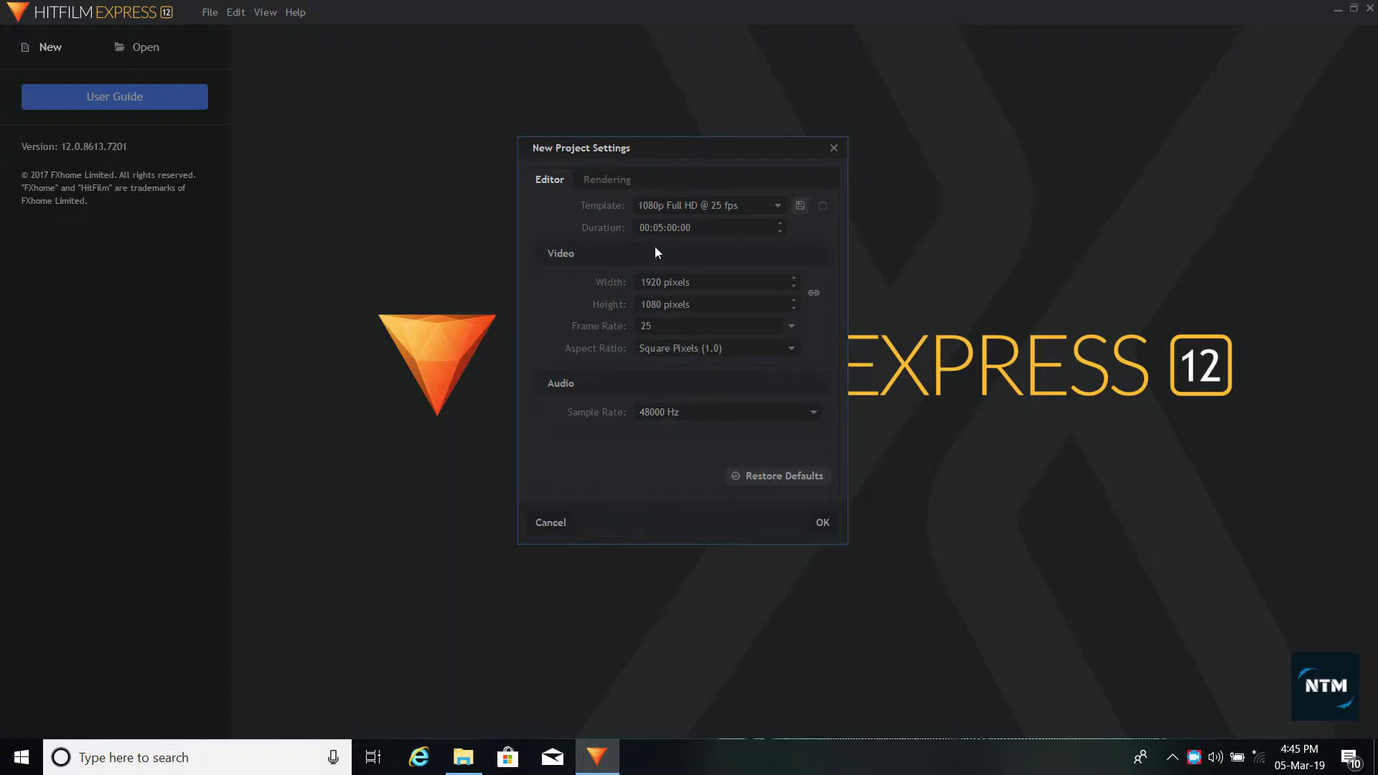
click(766, 204)
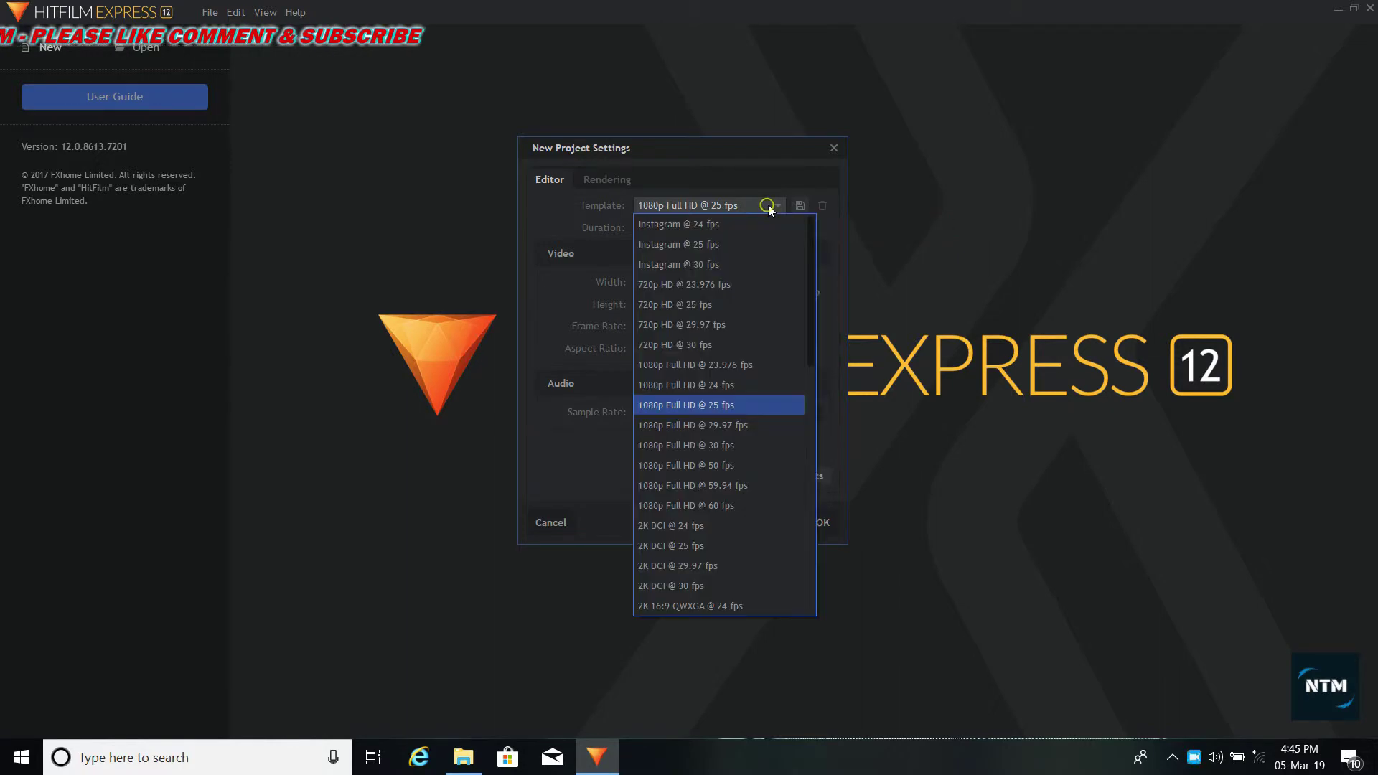
click(737, 445)
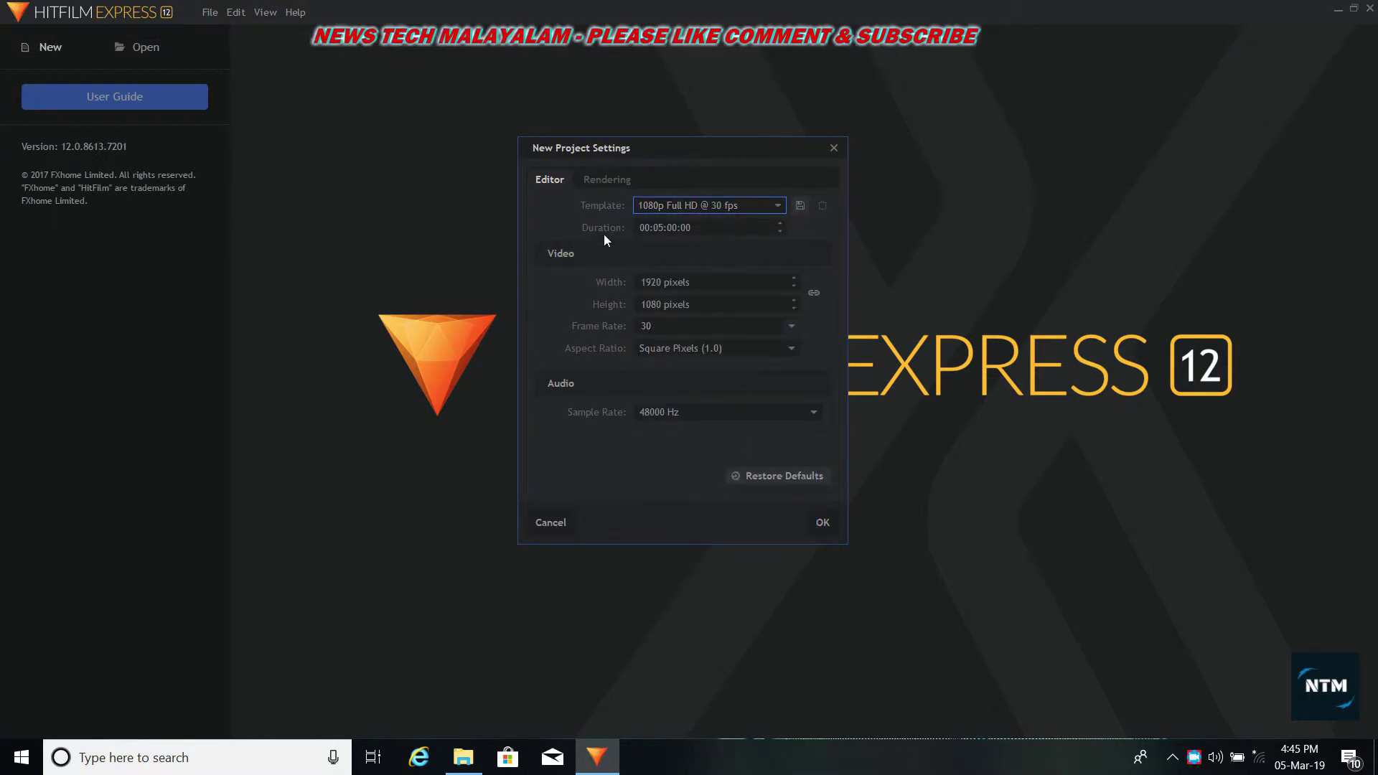
Set the new project's duration to 00:15:00:00 and create the project
click(664, 228)
click(663, 227)
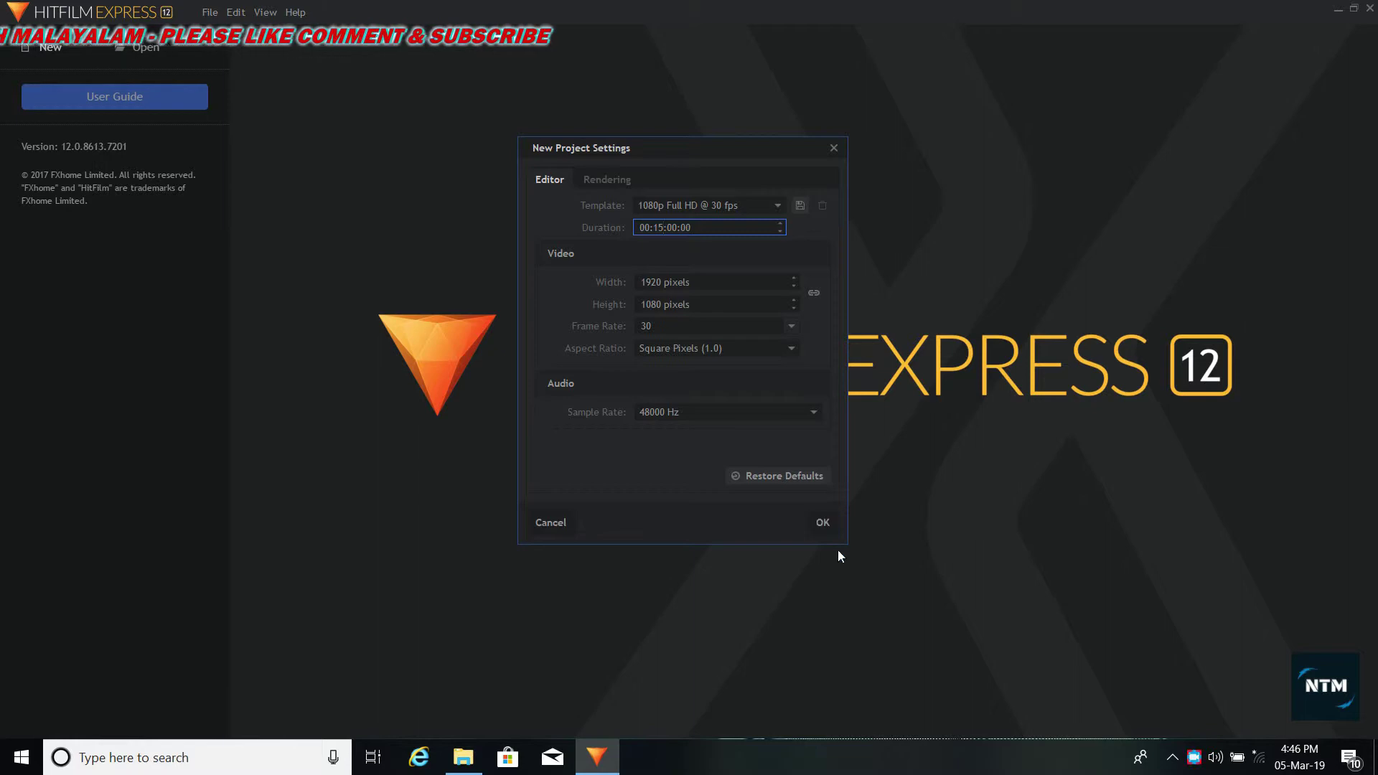
click(825, 524)
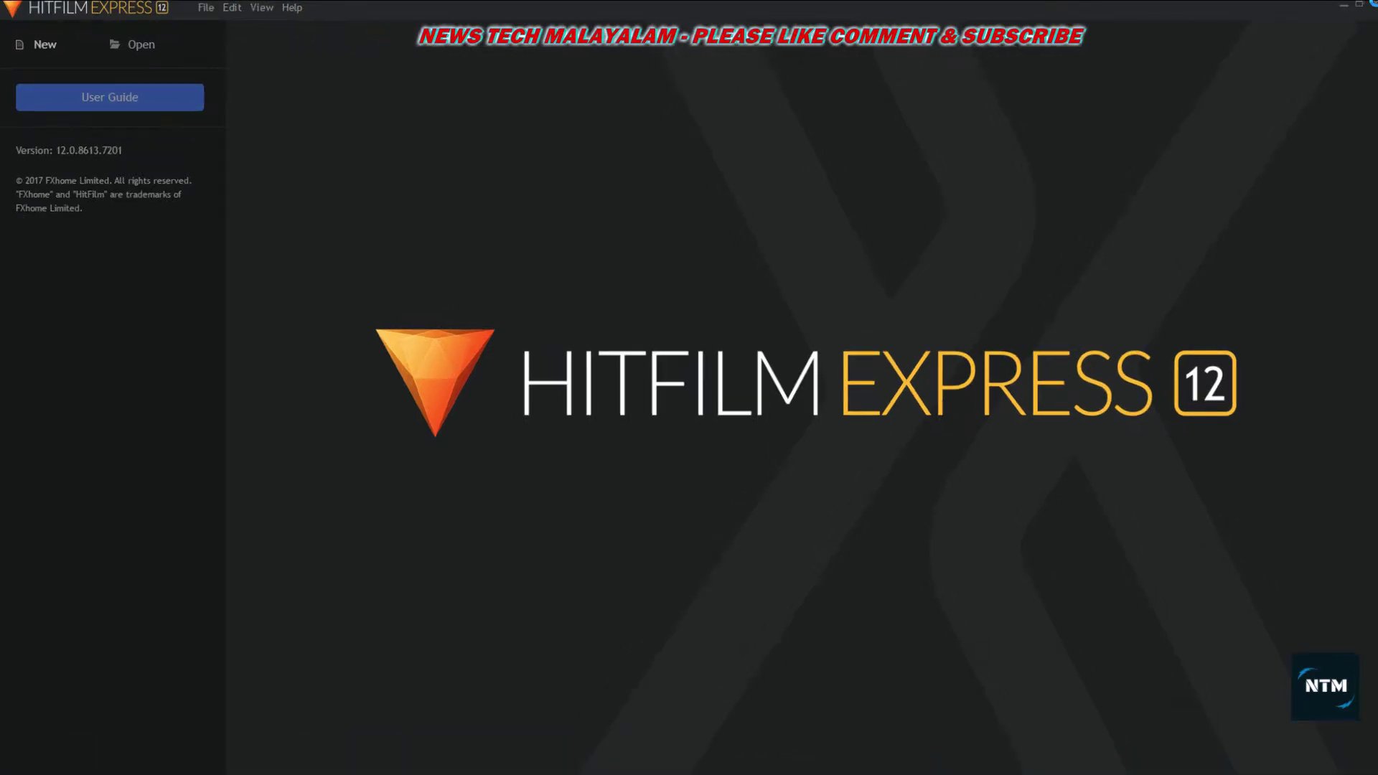
key(ctrl+n)
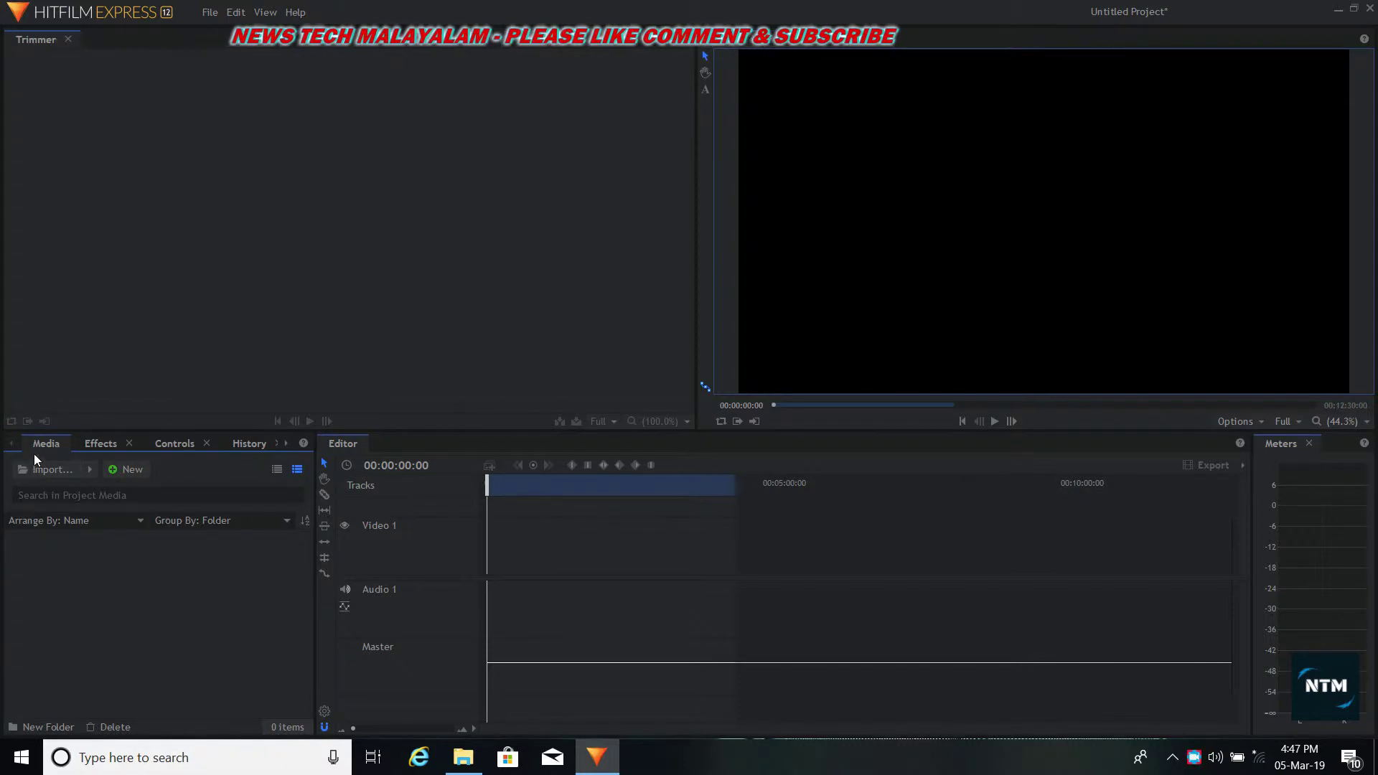
Look through the effects library, the controls and the edit history, and return to the project media
click(92, 441)
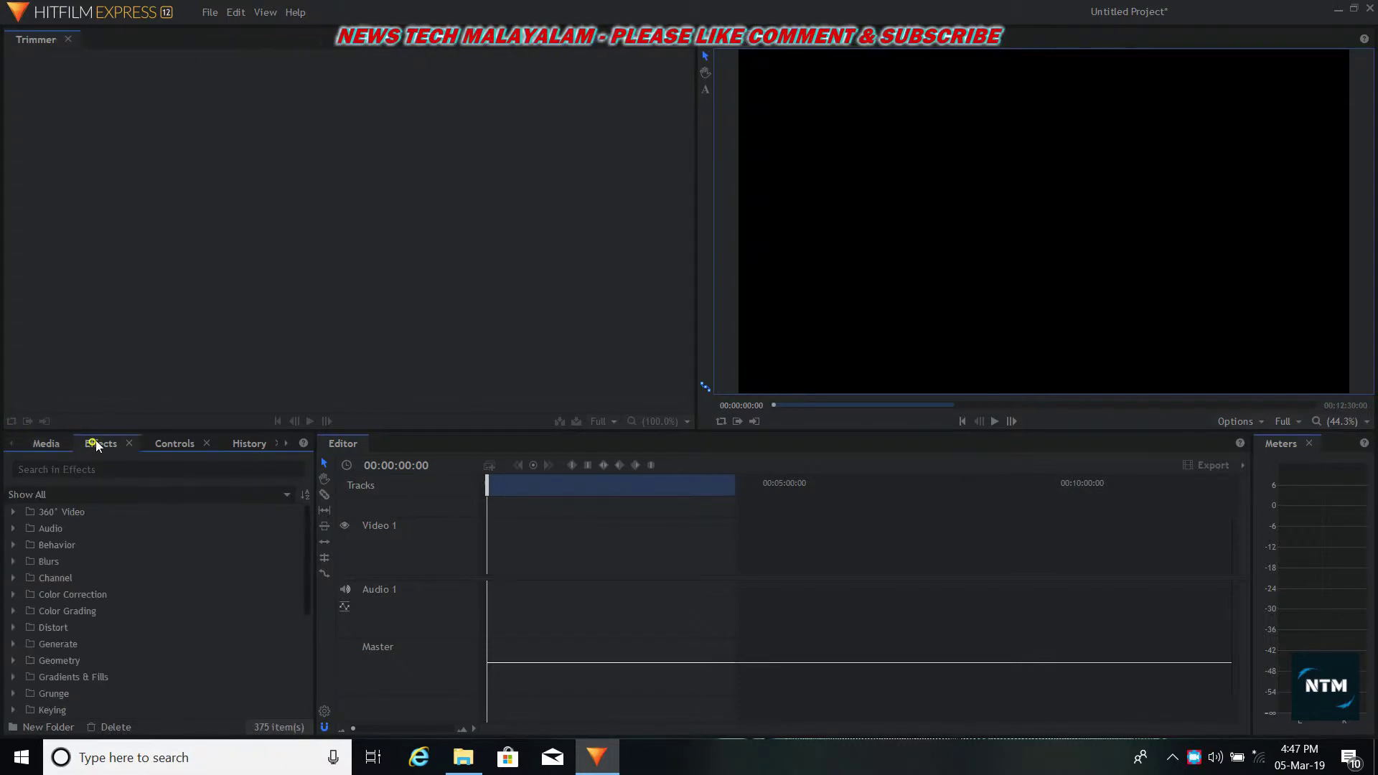
click(170, 441)
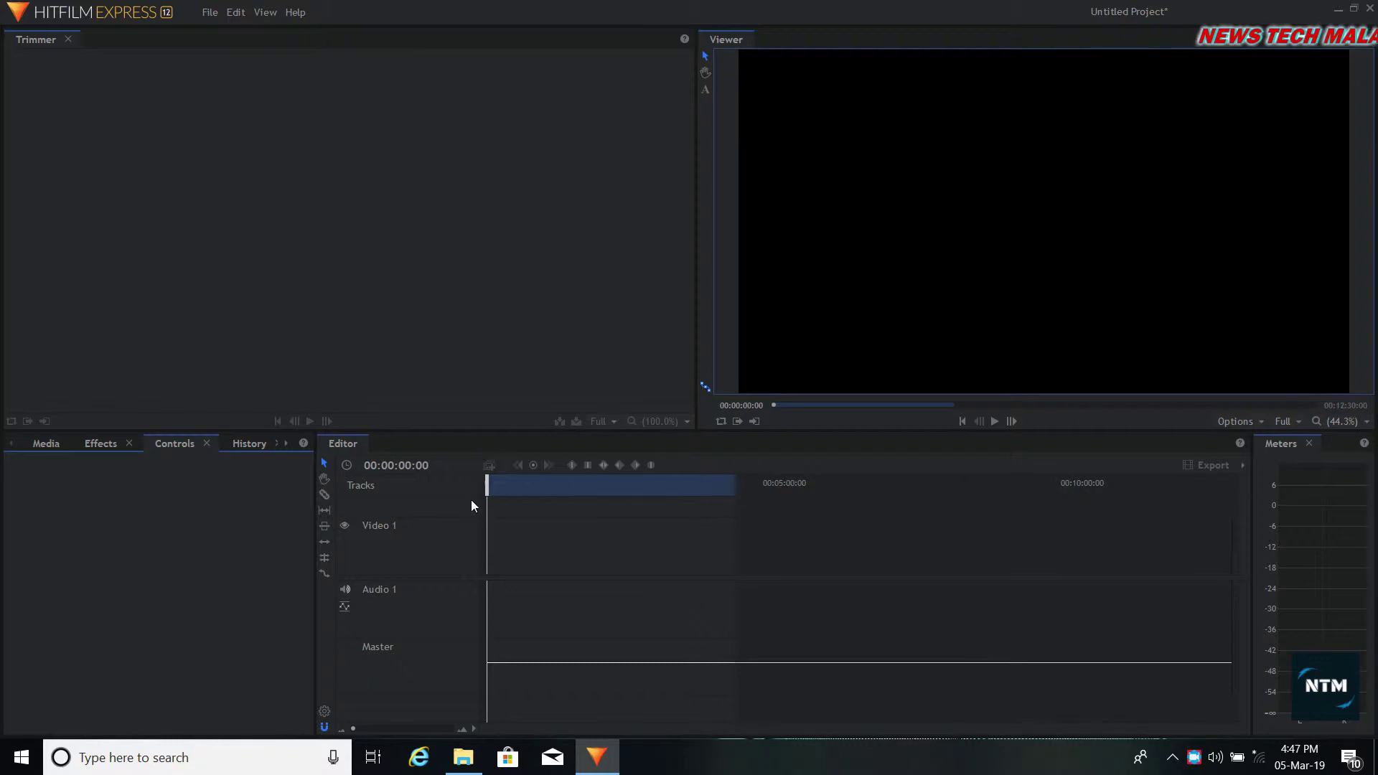
click(247, 442)
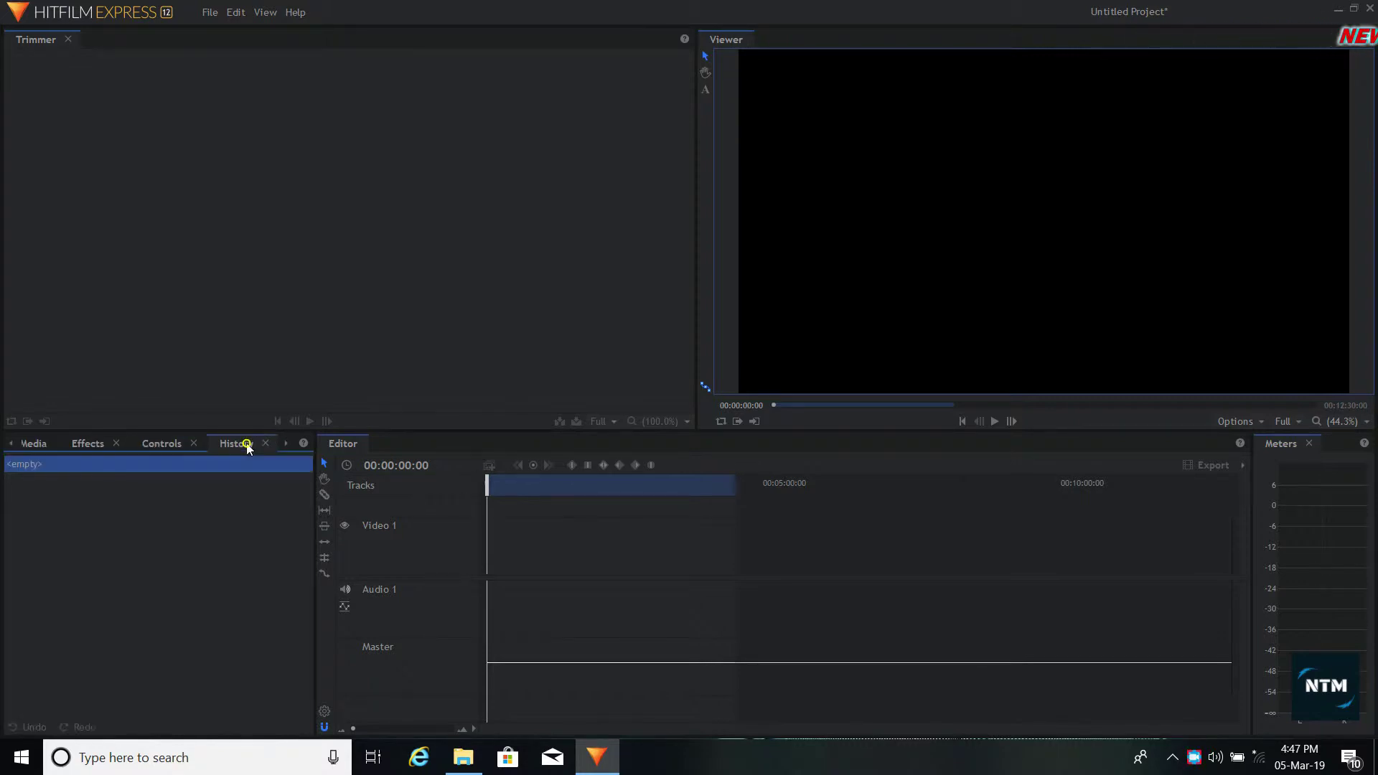
click(33, 440)
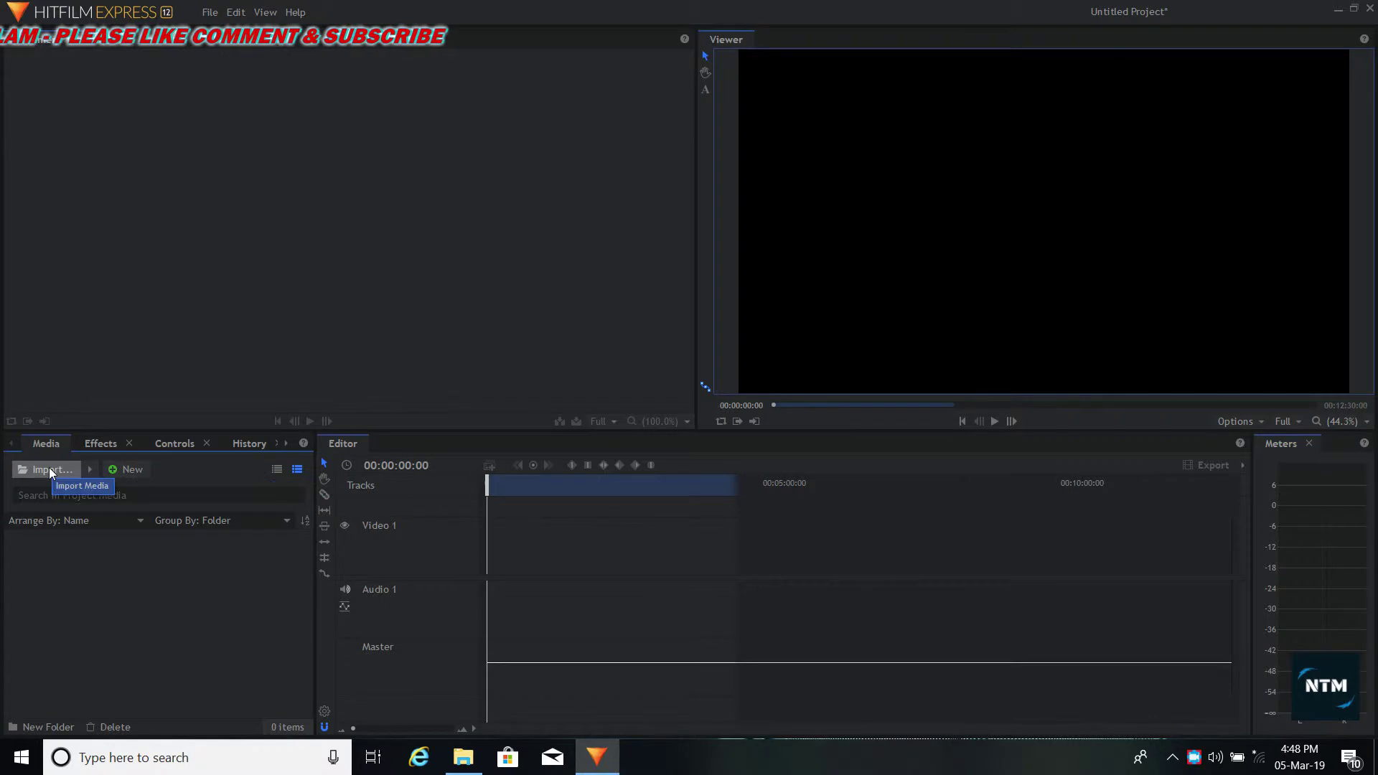
click(48, 467)
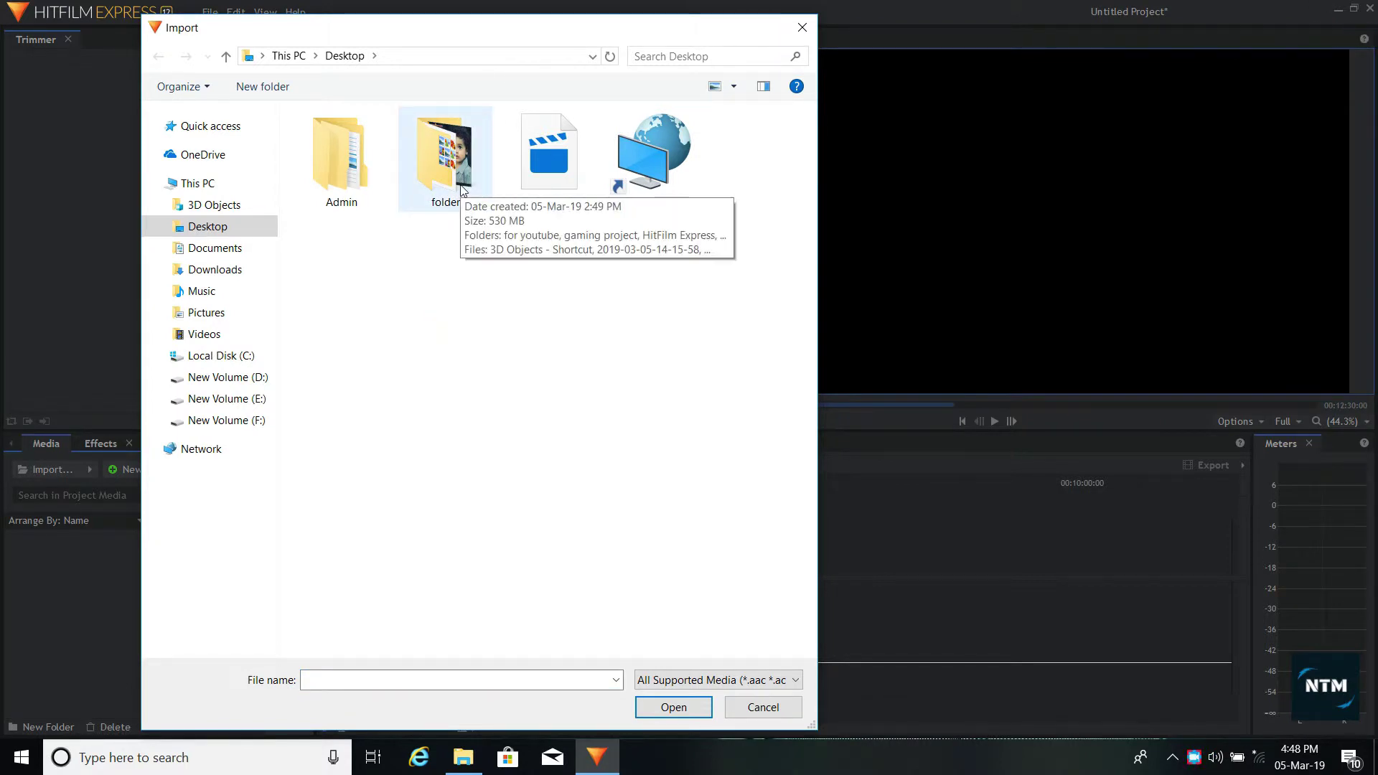
double_click(446, 165)
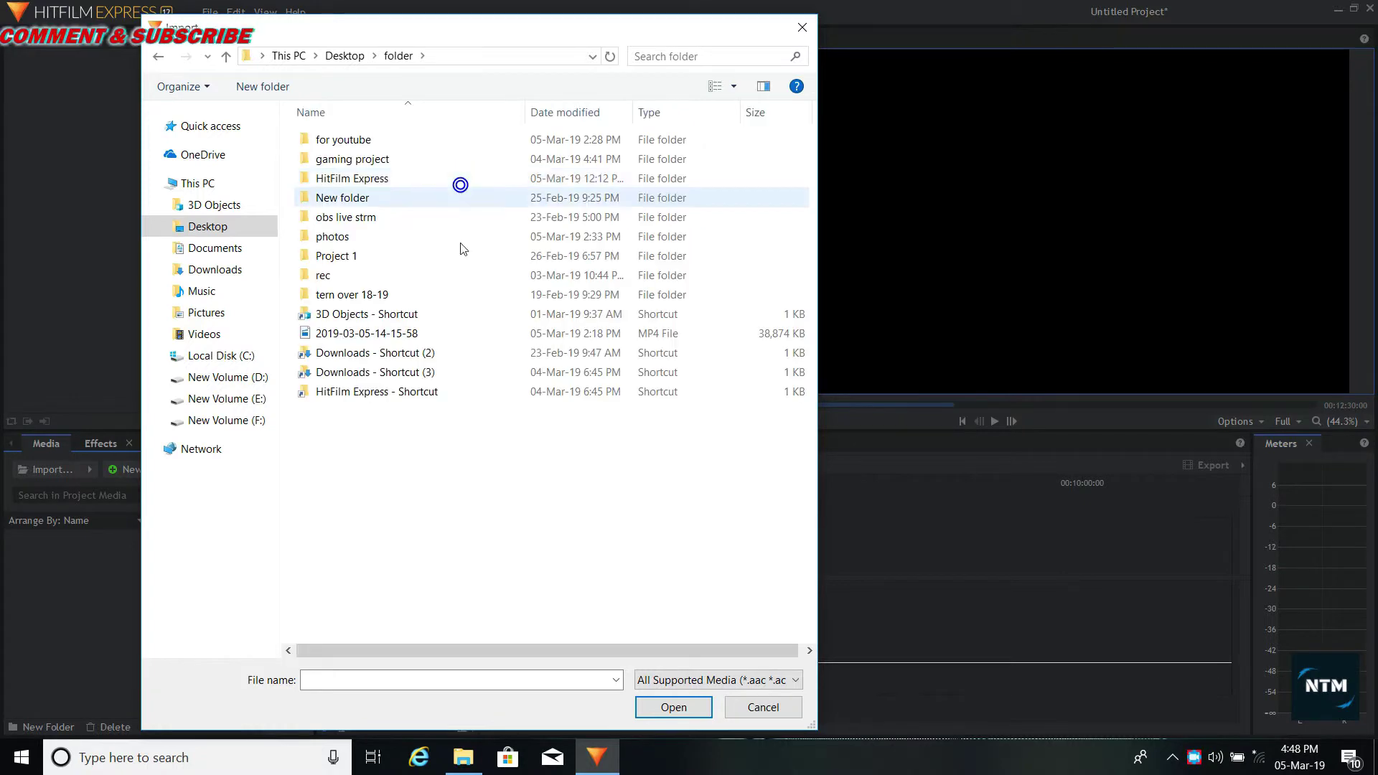
click(802, 28)
Import baby-390555_1920, child-817373_1920, children-817365_1920 and children-817368_1920 from the photos folder inside the desktop's "folder" directory
click(34, 467)
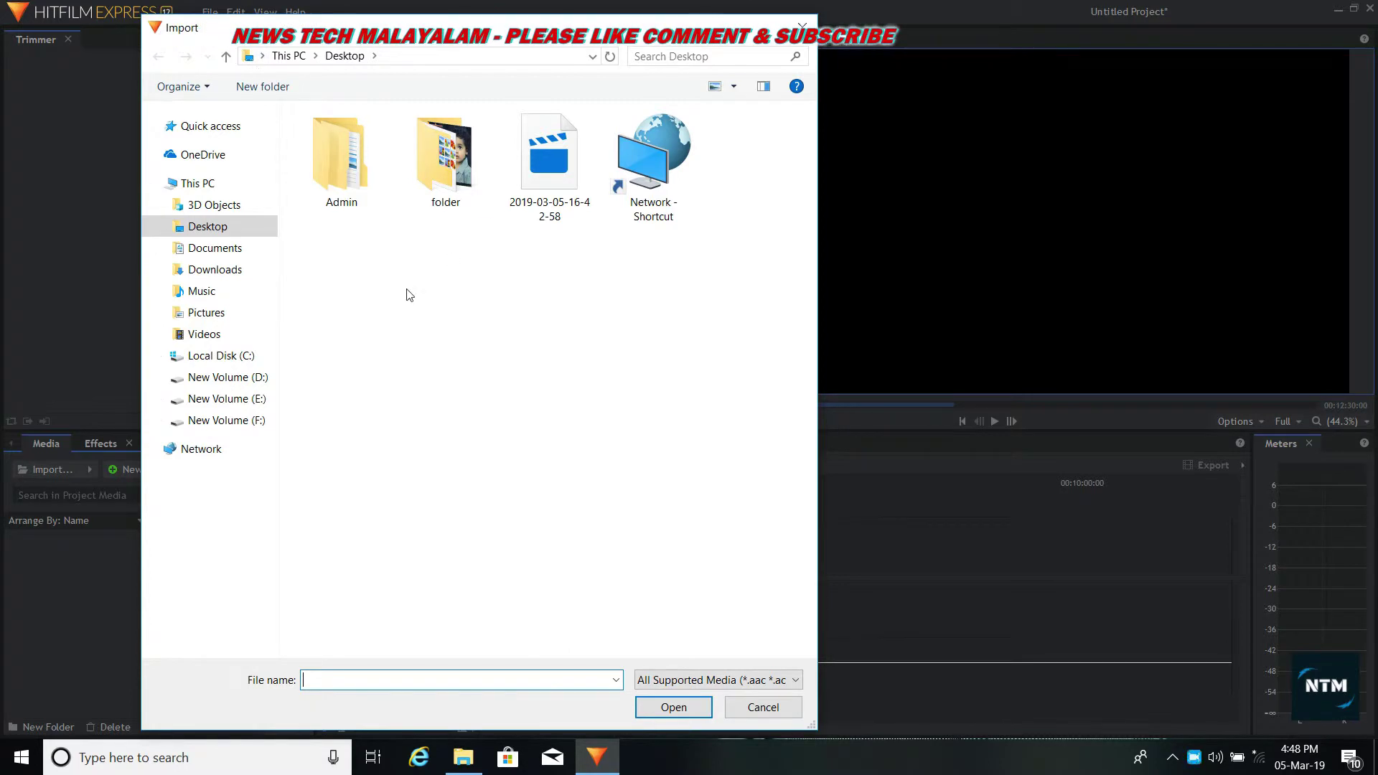
double_click(460, 180)
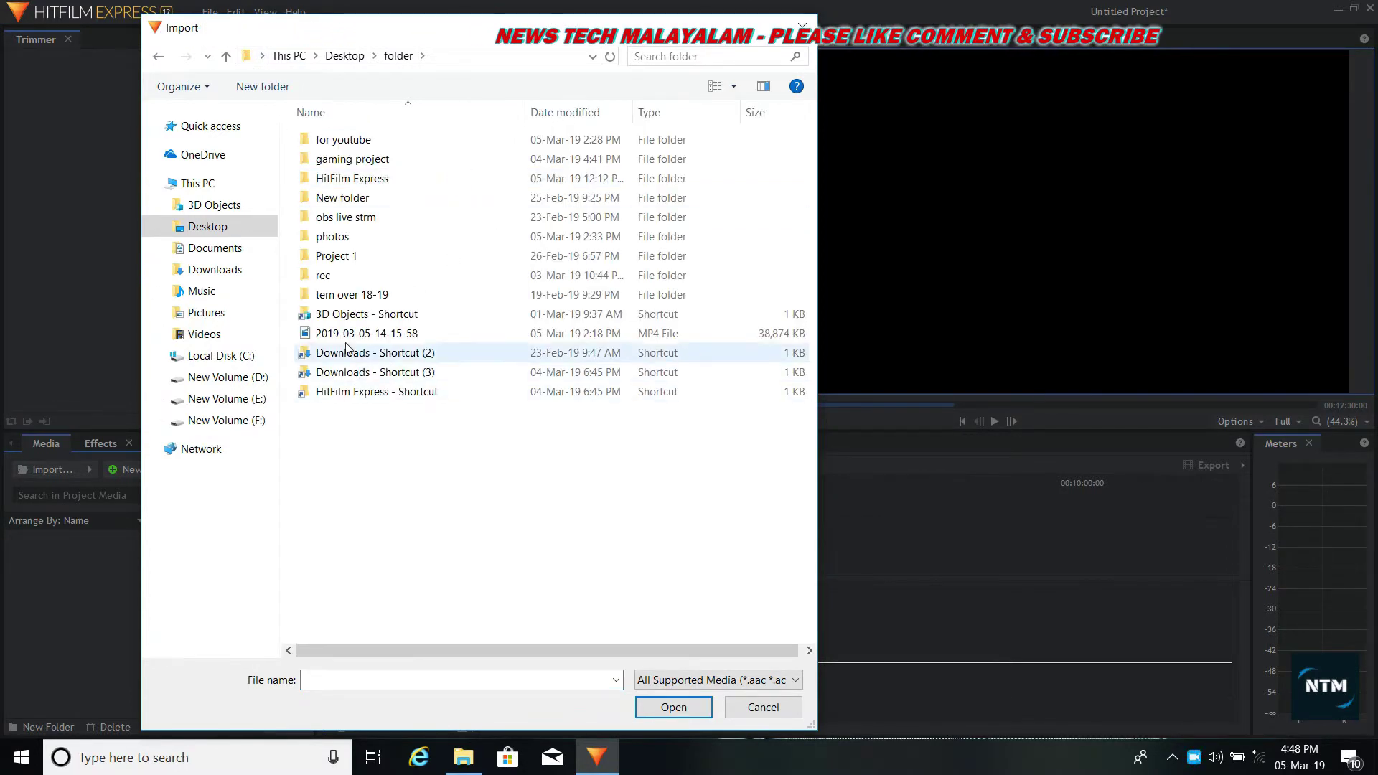
click(364, 245)
double_click(364, 245)
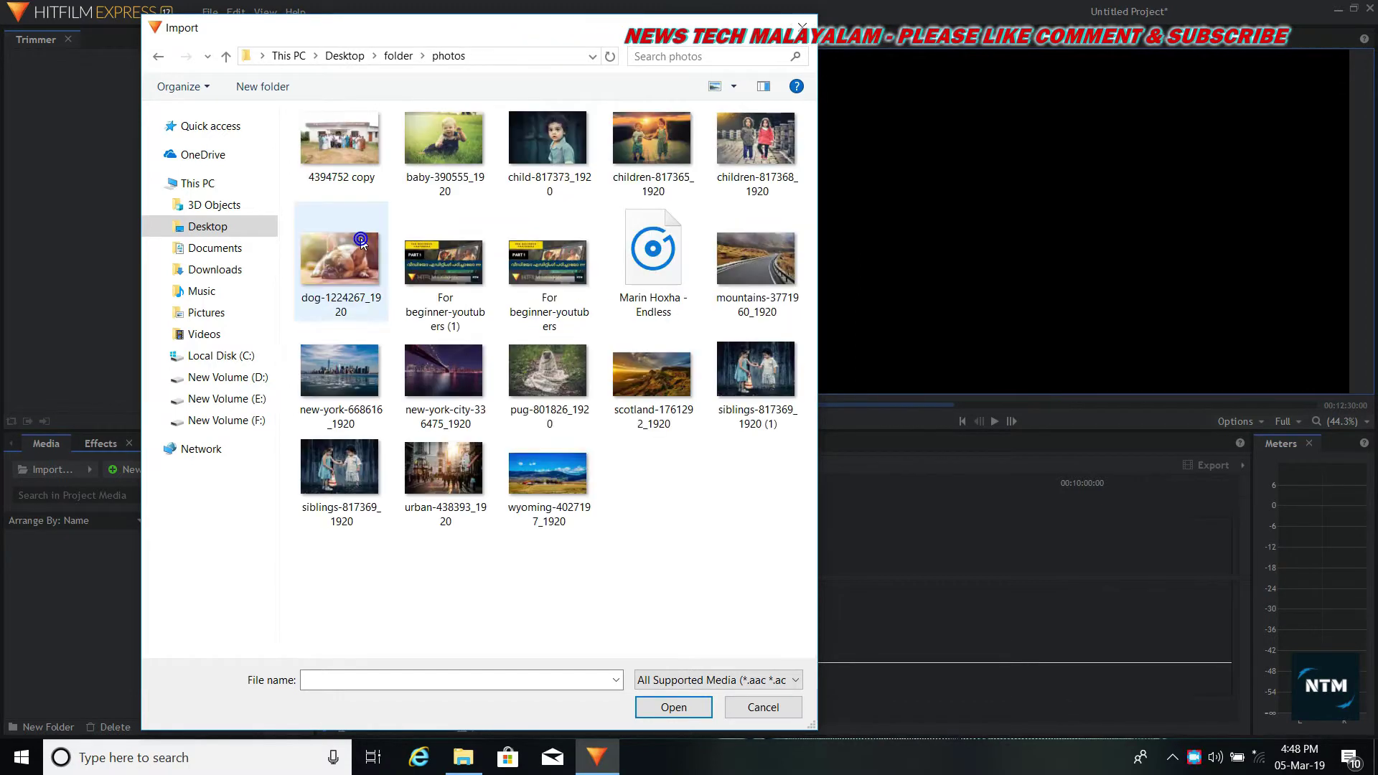
click(478, 151)
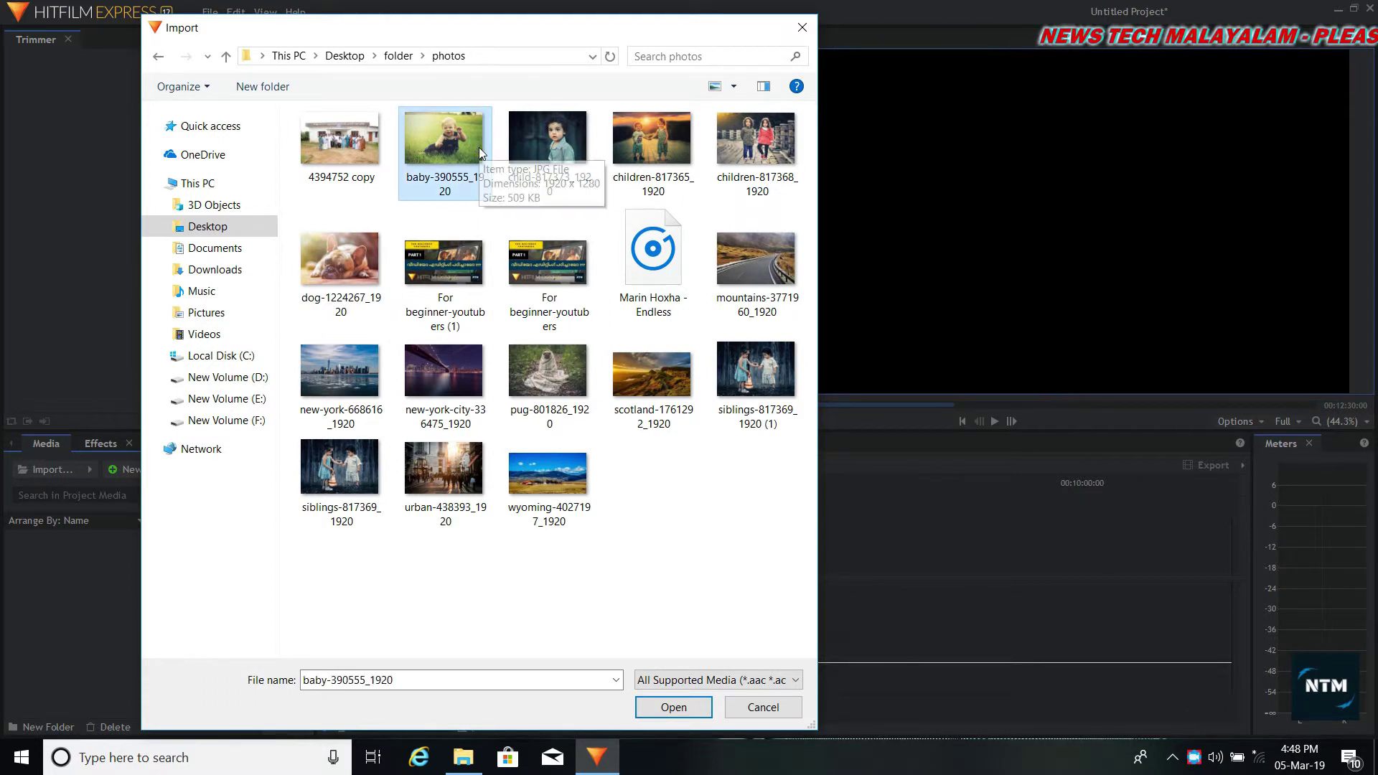
key(shift+Right)
key(shift+Right)
key(shift+Right)
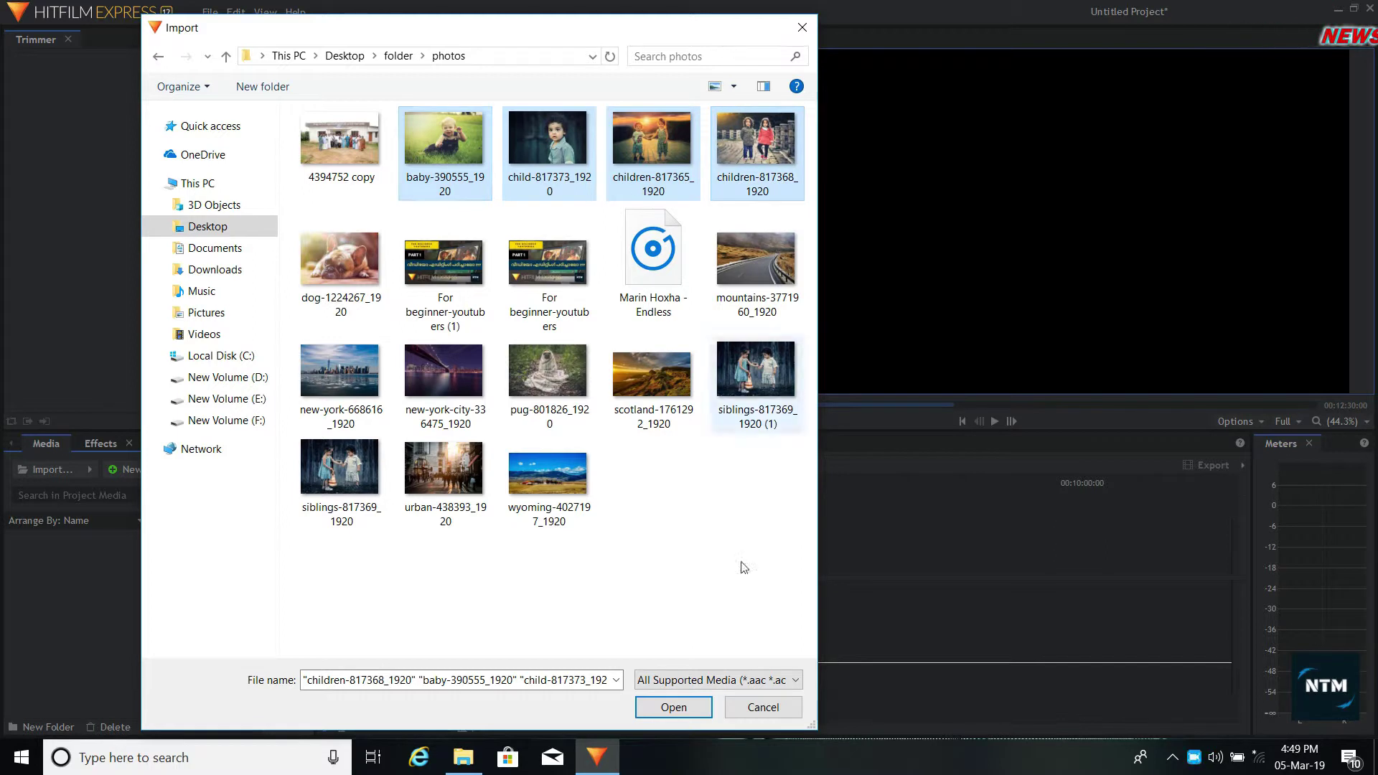
click(673, 707)
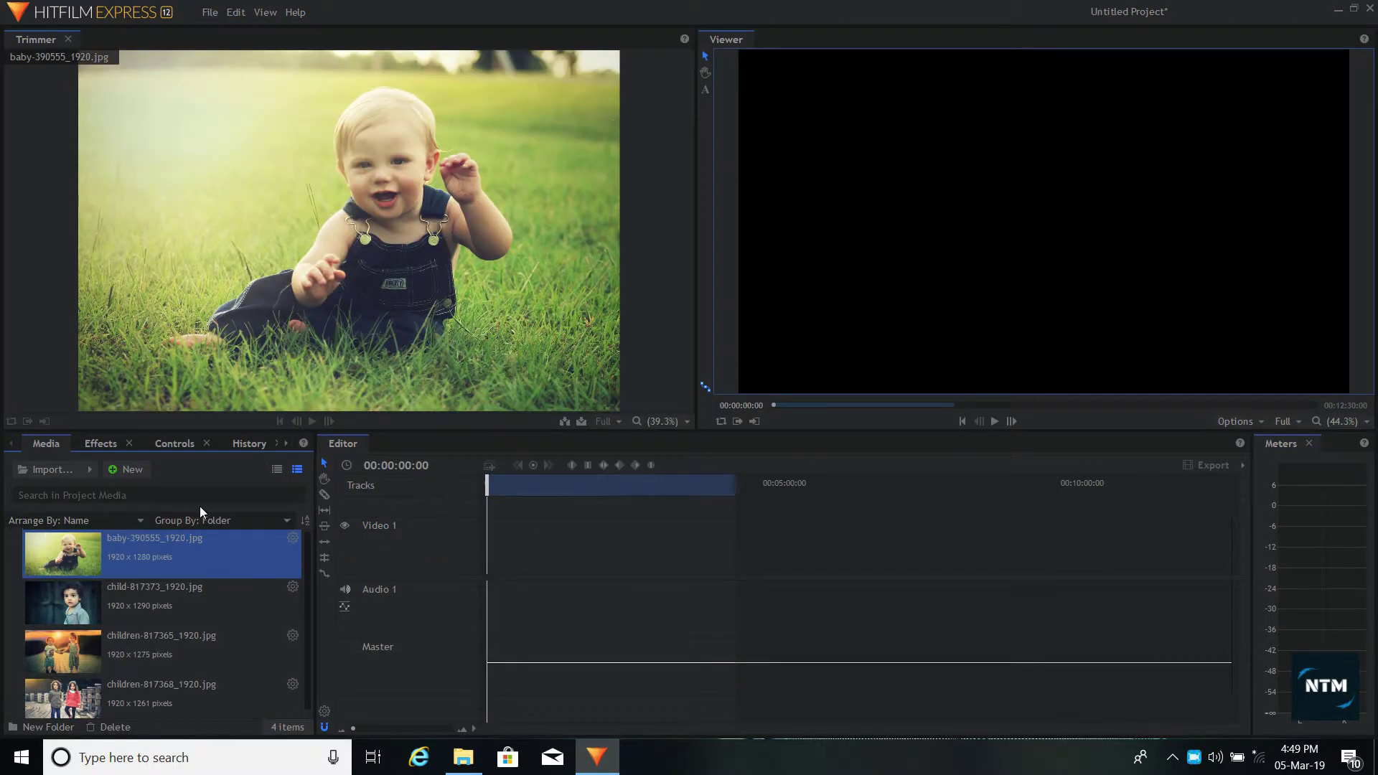
Preview each of the four imported photos in the Trimmer
scroll(202, 699, down, 1)
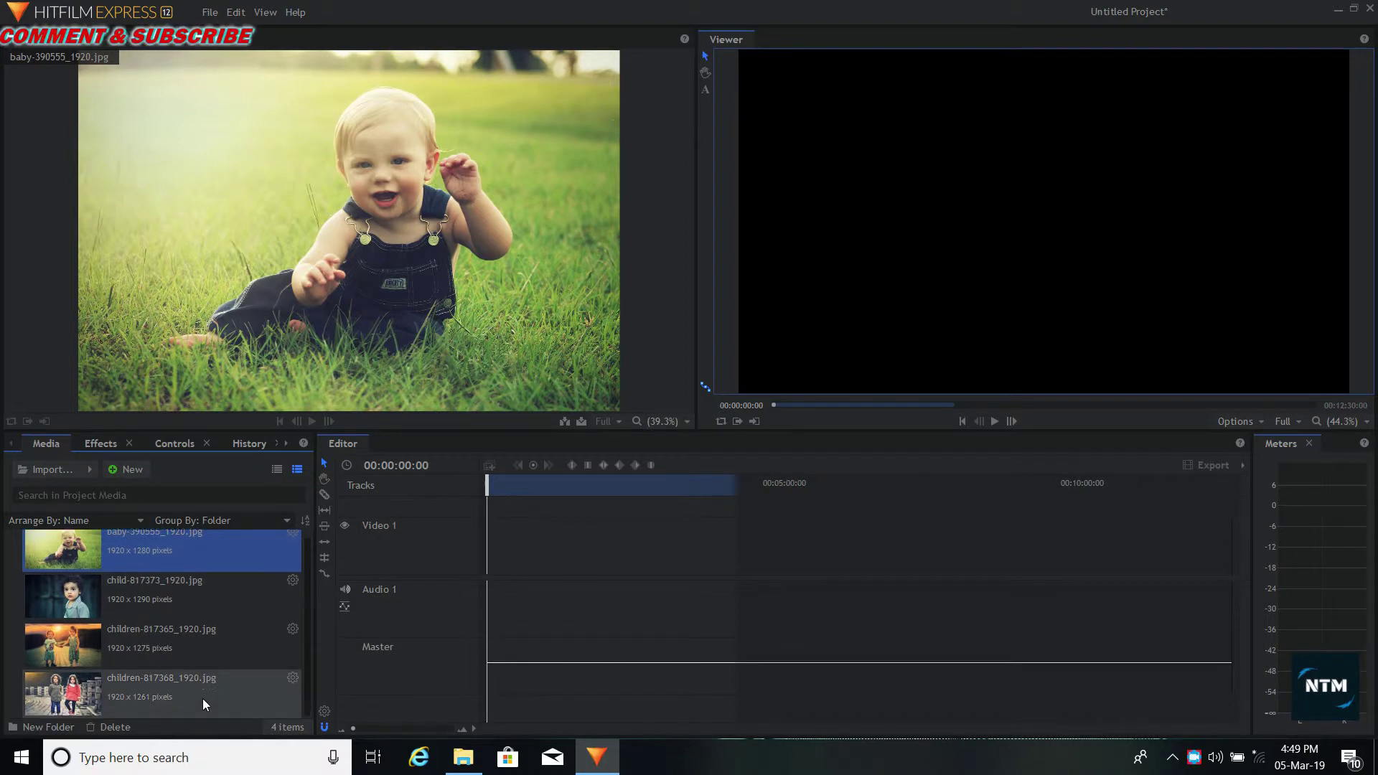
click(151, 601)
click(148, 640)
click(146, 691)
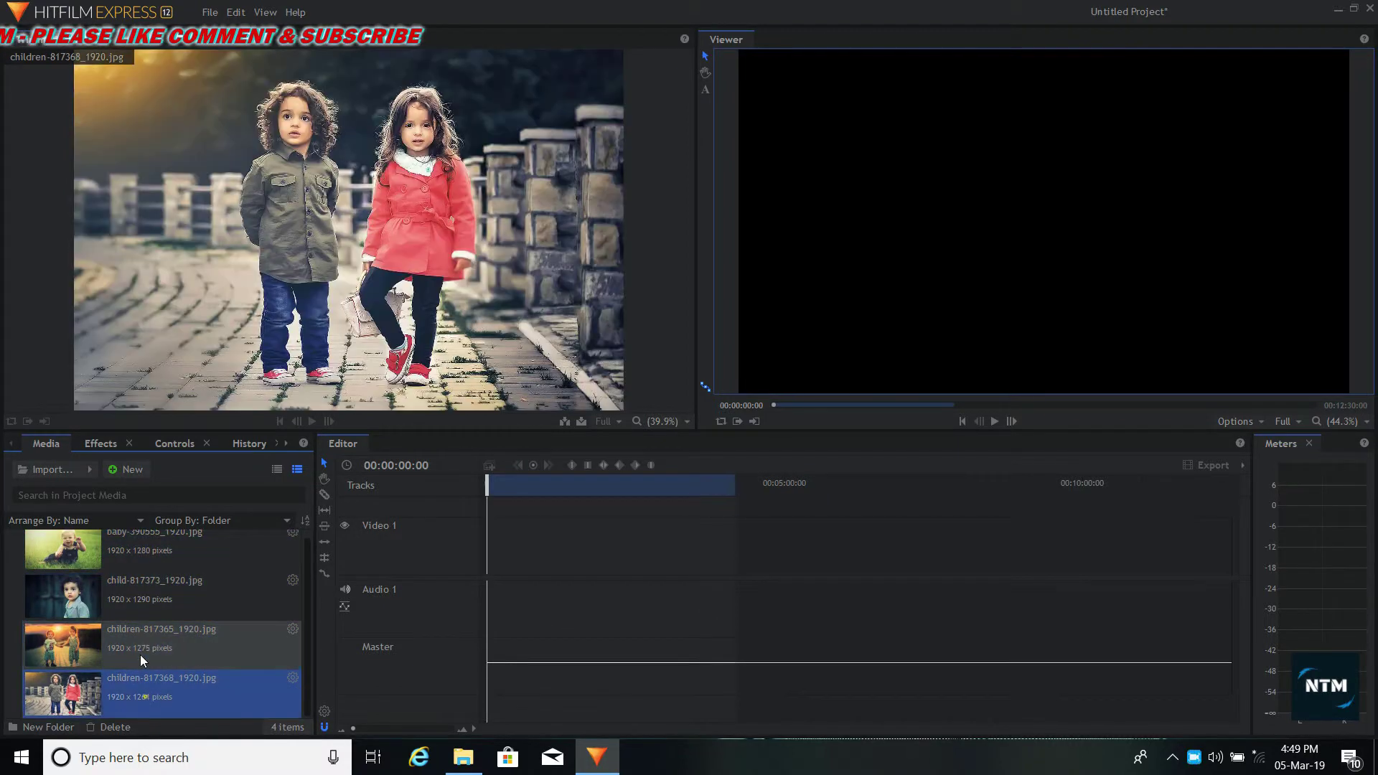
click(140, 648)
click(140, 611)
click(141, 558)
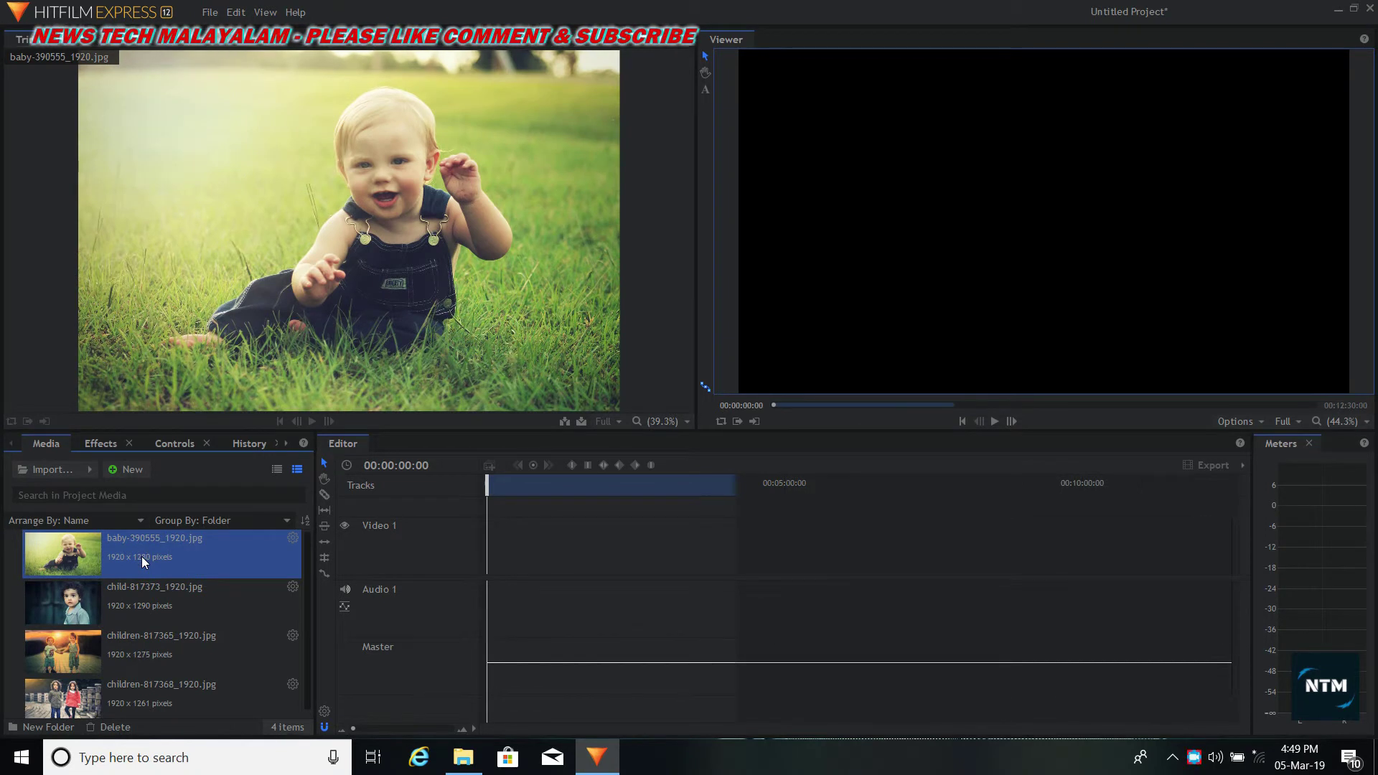
click(158, 598)
click(164, 644)
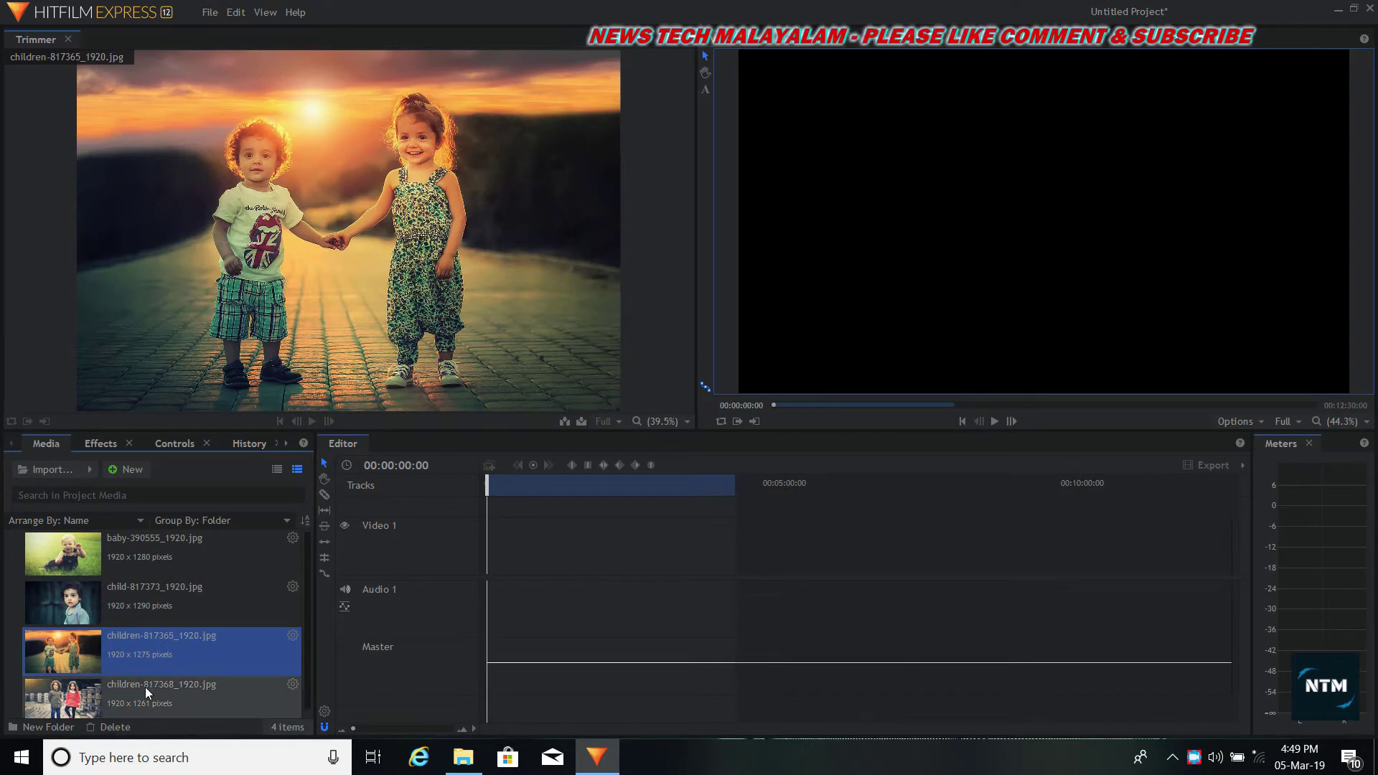
click(145, 687)
click(138, 645)
click(153, 590)
click(149, 546)
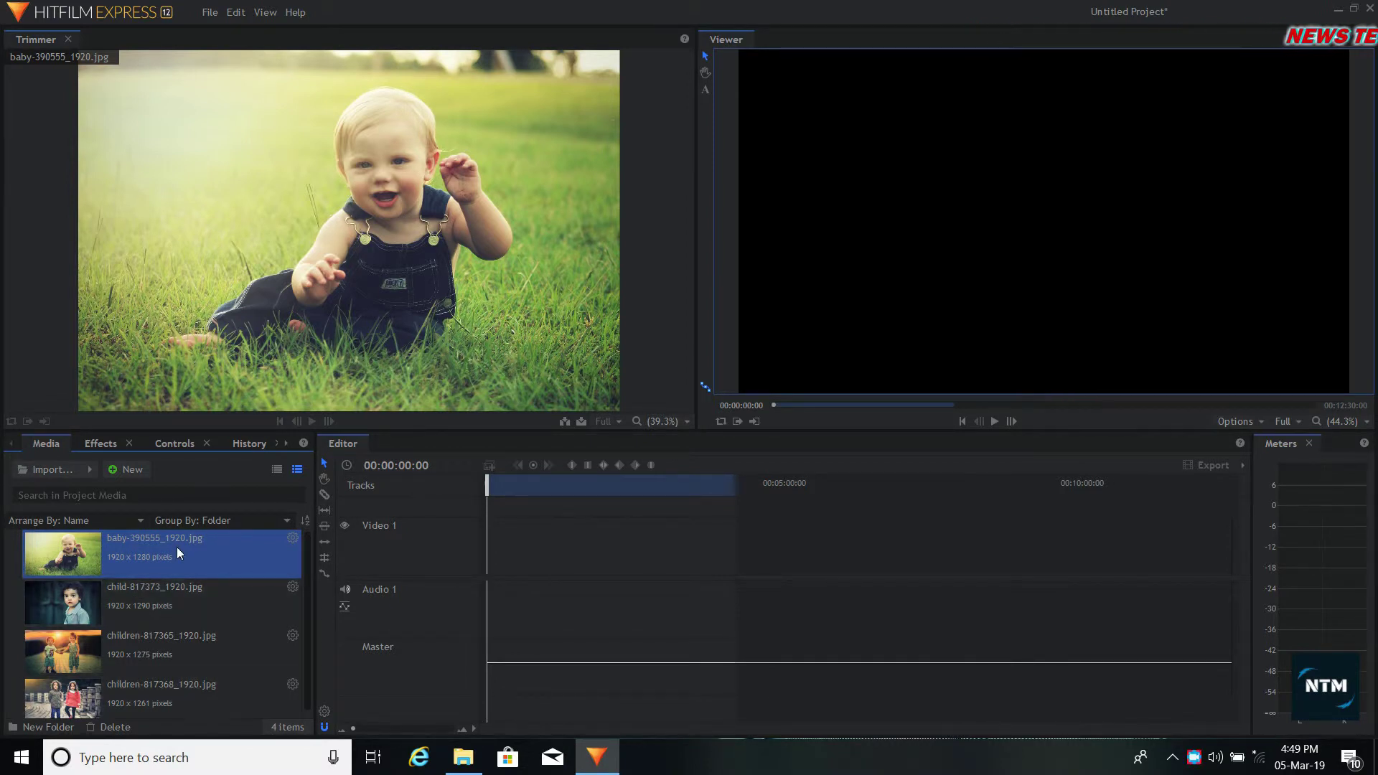
click(150, 645)
click(145, 605)
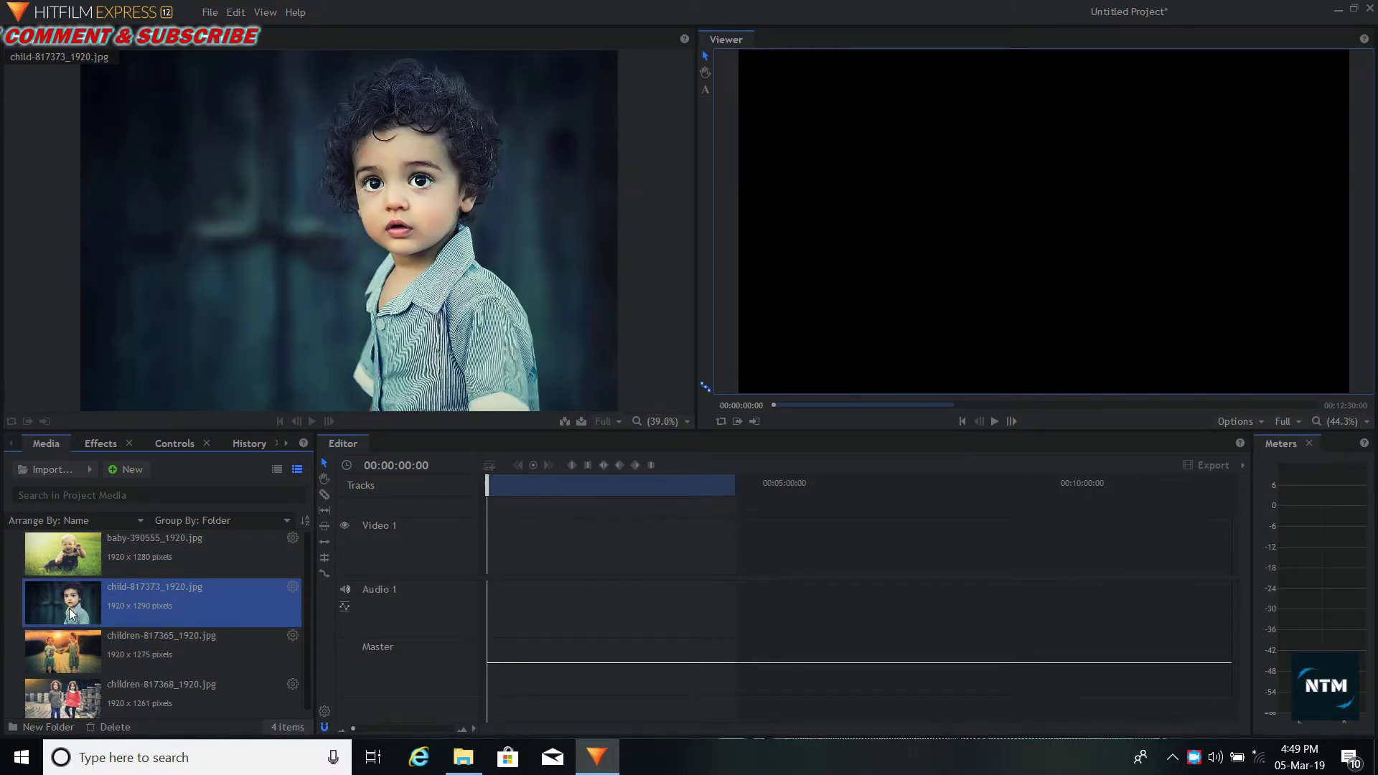
click(143, 545)
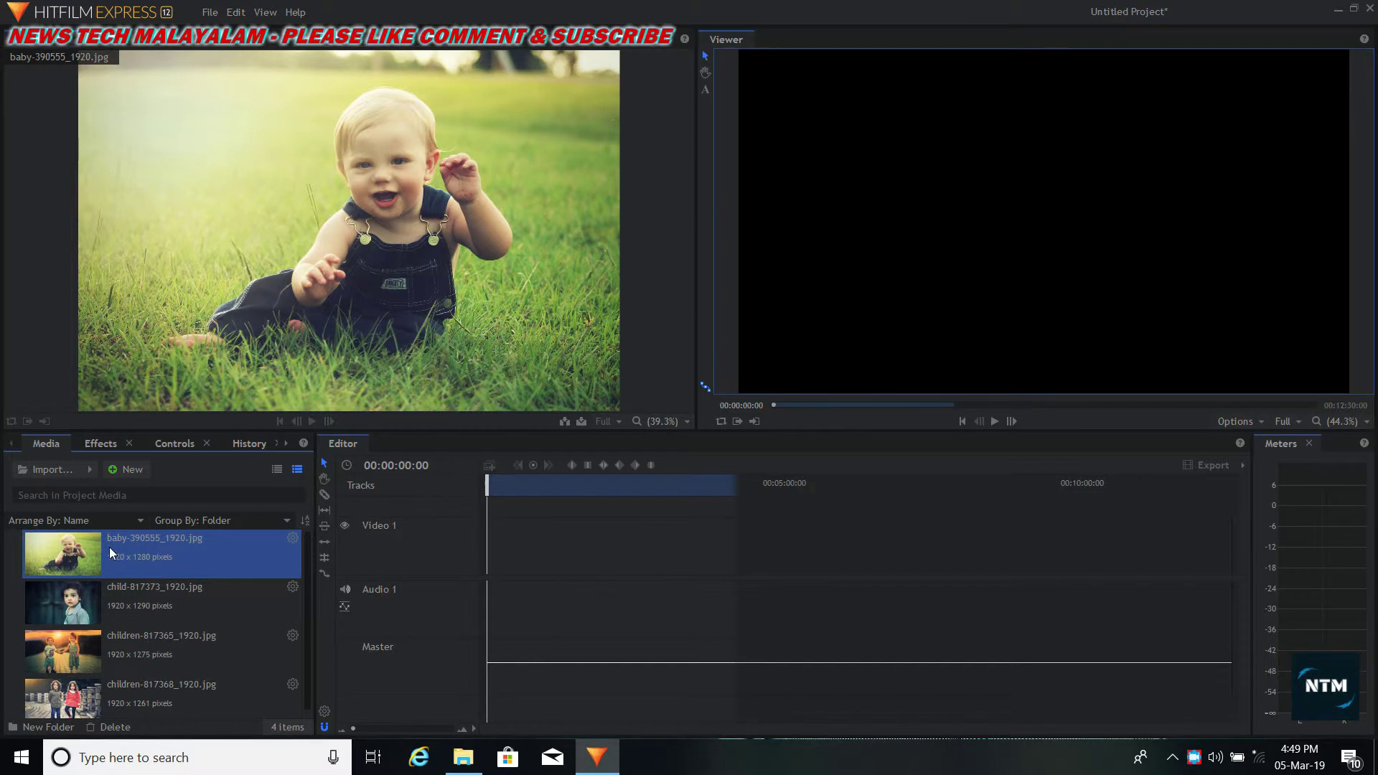
Place child-817373_1920.jpg at the start of the Video 1 track and play it back briefly
click(113, 597)
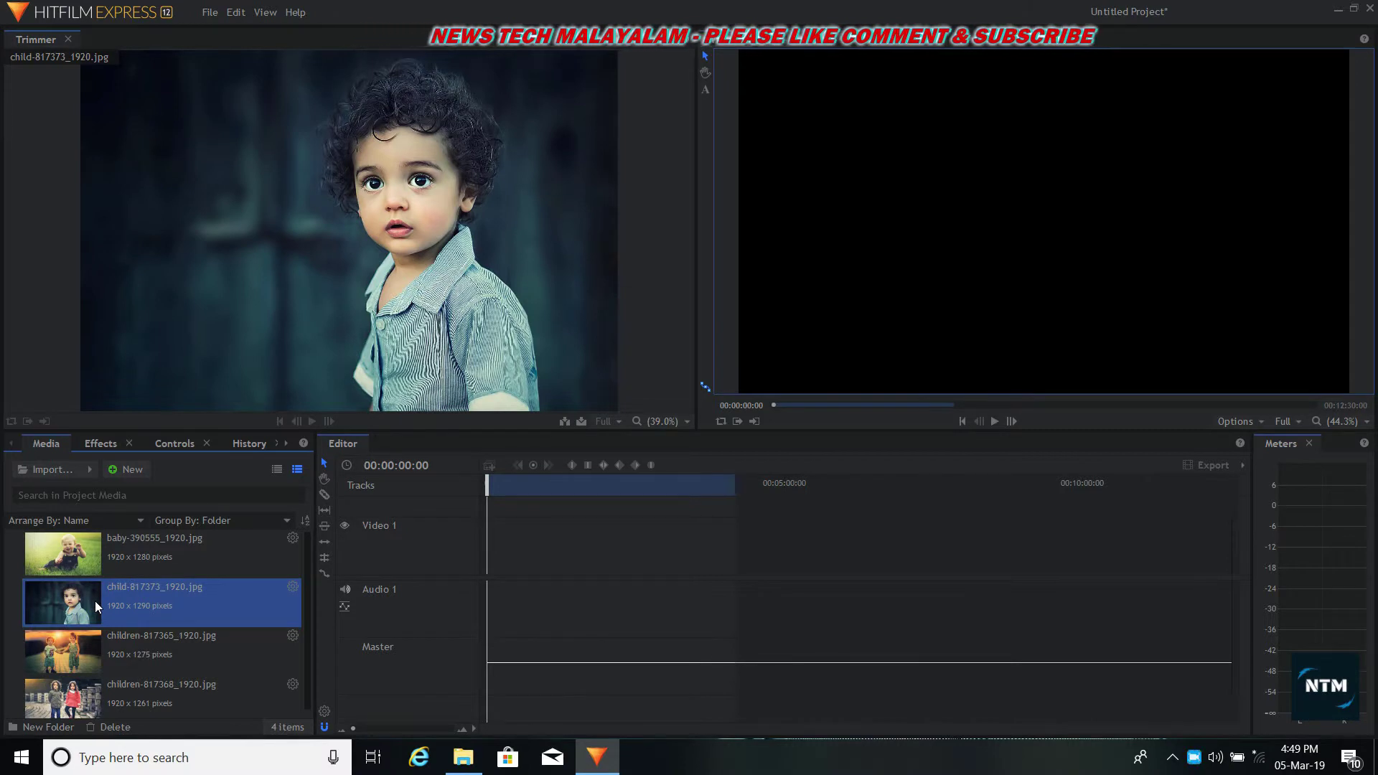
mouse_move(95, 601)
mouse_down()
mouse_move(523, 609)
mouse_move(524, 621)
mouse_move(489, 624)
mouse_move(503, 532)
mouse_up()
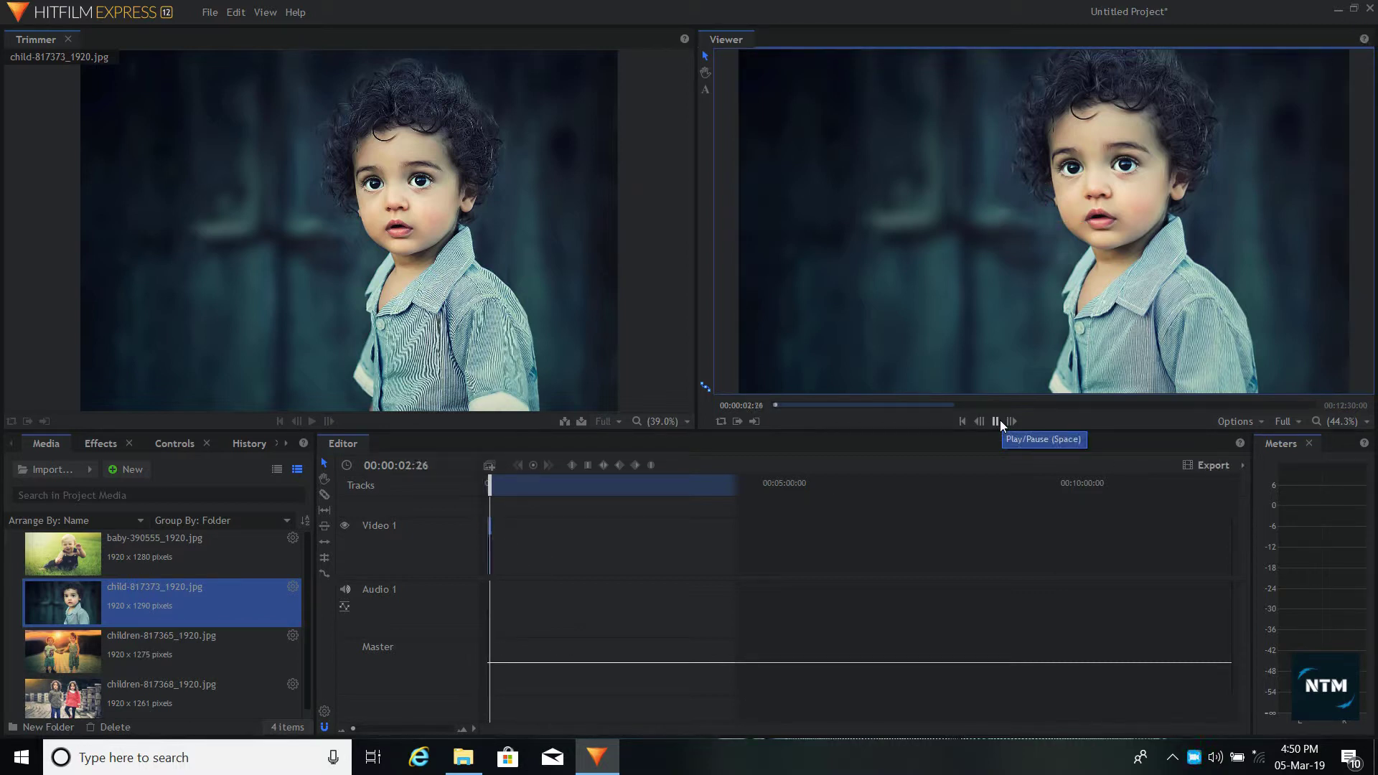
click(996, 422)
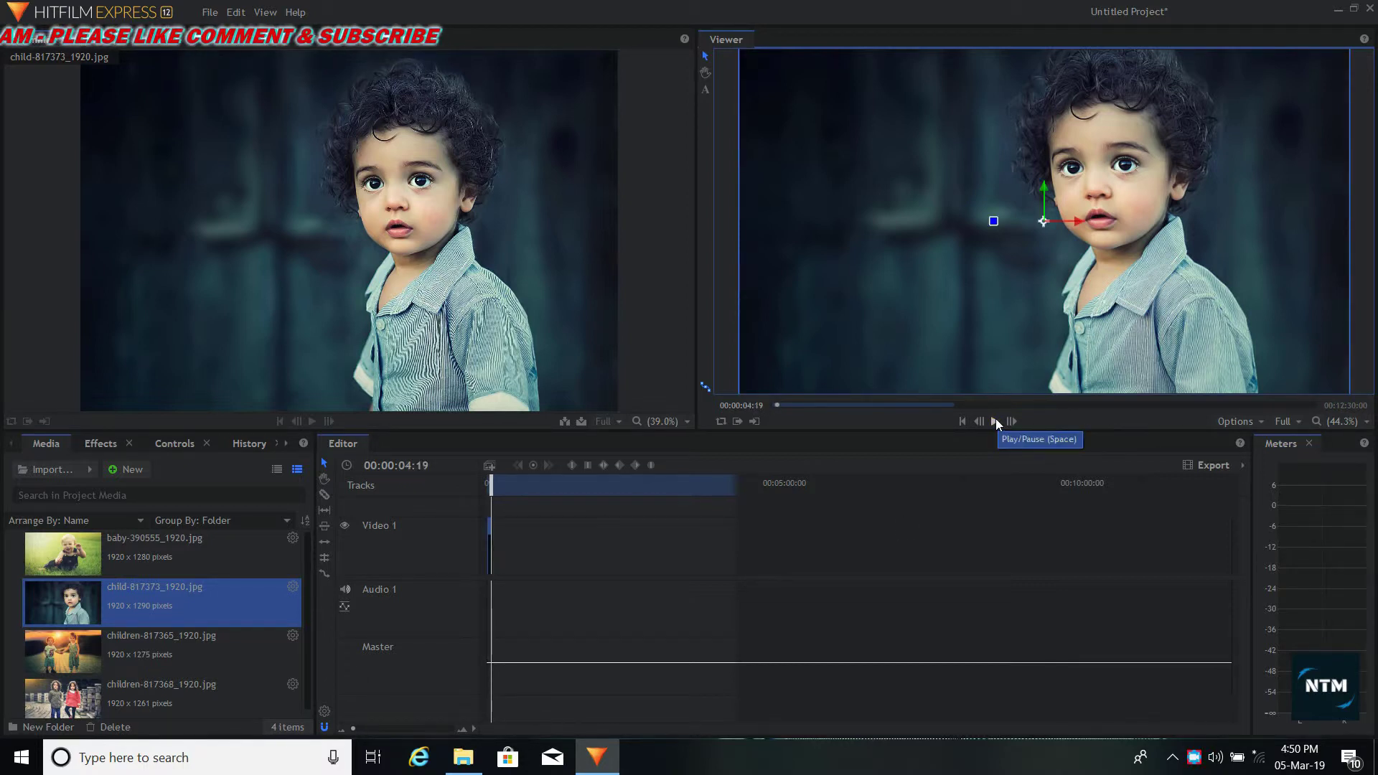
Append baby-390555_1920.jpg, children-817365_1920.jpg and children-817368_1920.jpg in that order after the first photo on Video 1
drag(65, 552, 497, 560)
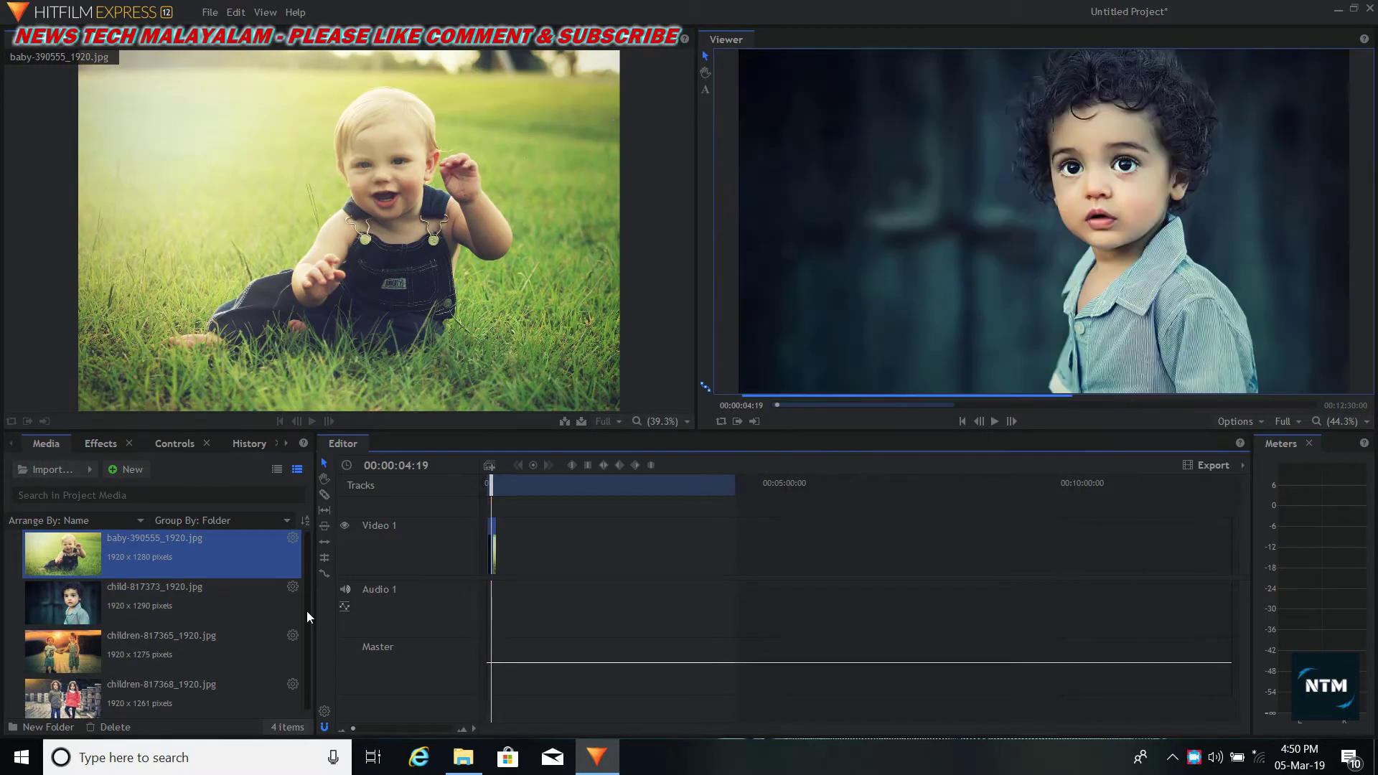
drag(73, 651, 497, 562)
drag(110, 696, 506, 544)
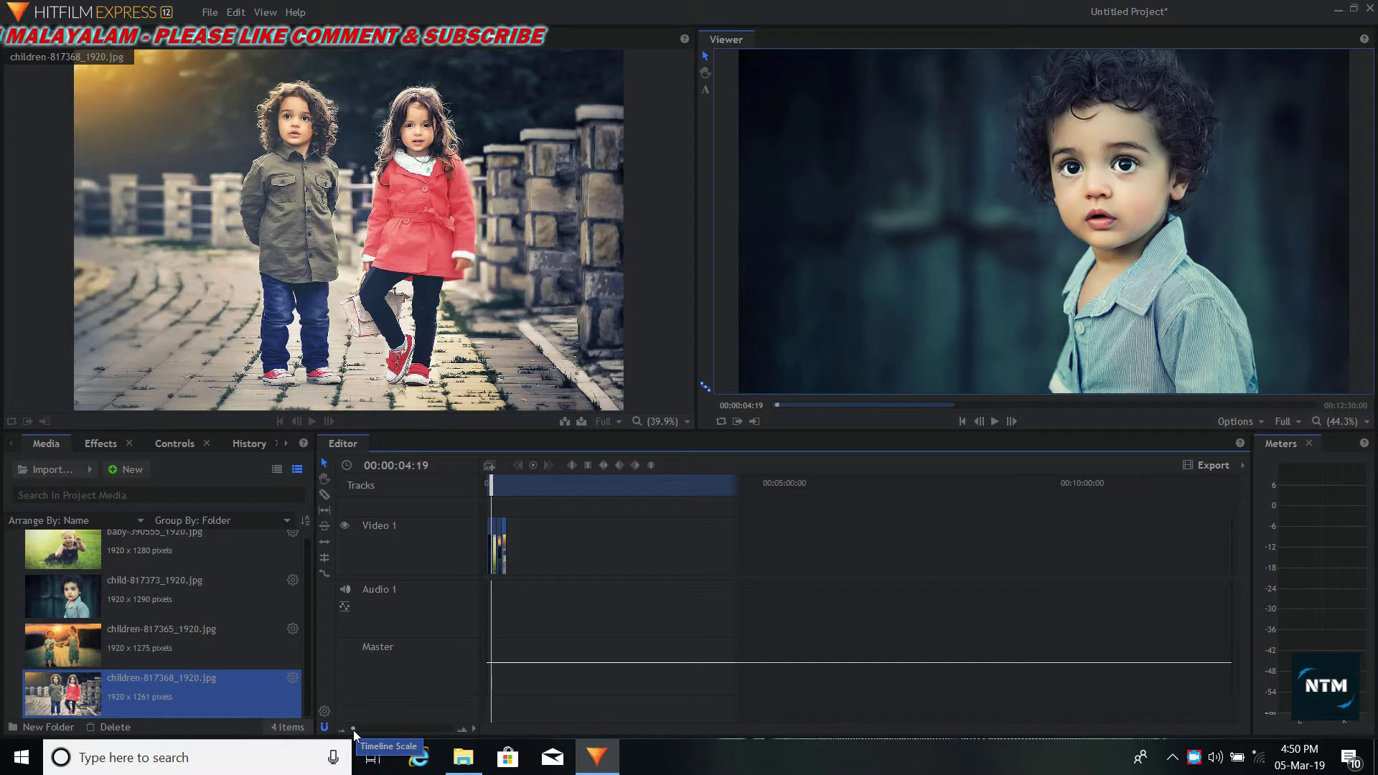
drag(353, 729, 362, 729)
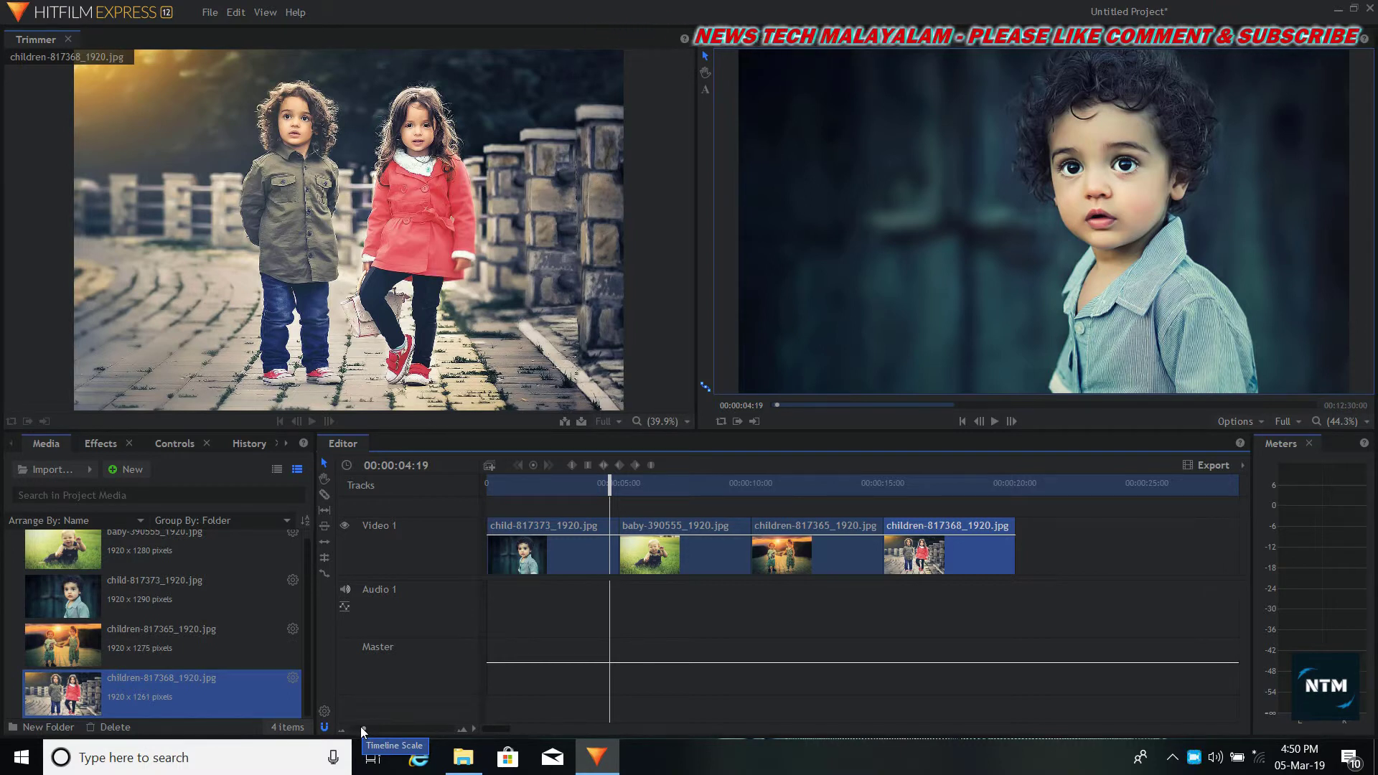
drag(364, 729, 371, 729)
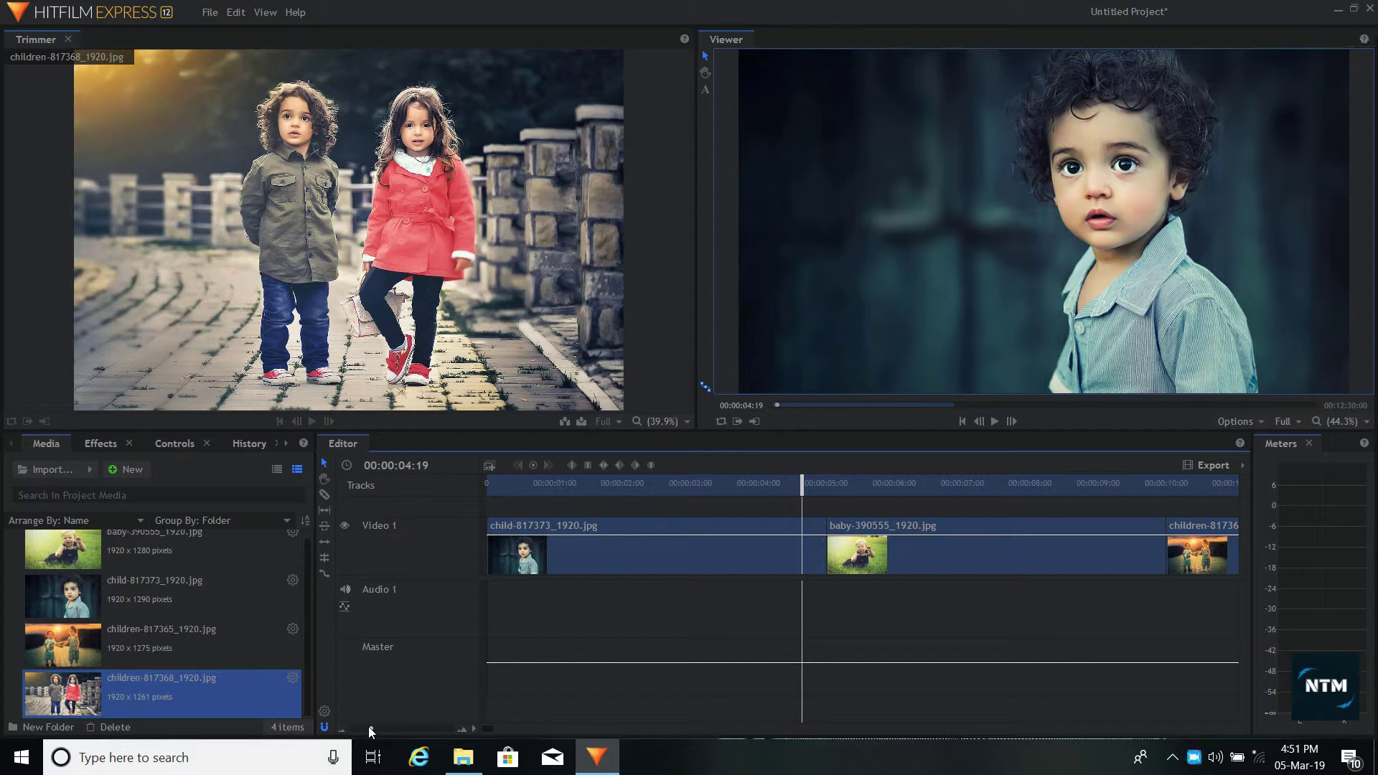
drag(369, 729, 360, 723)
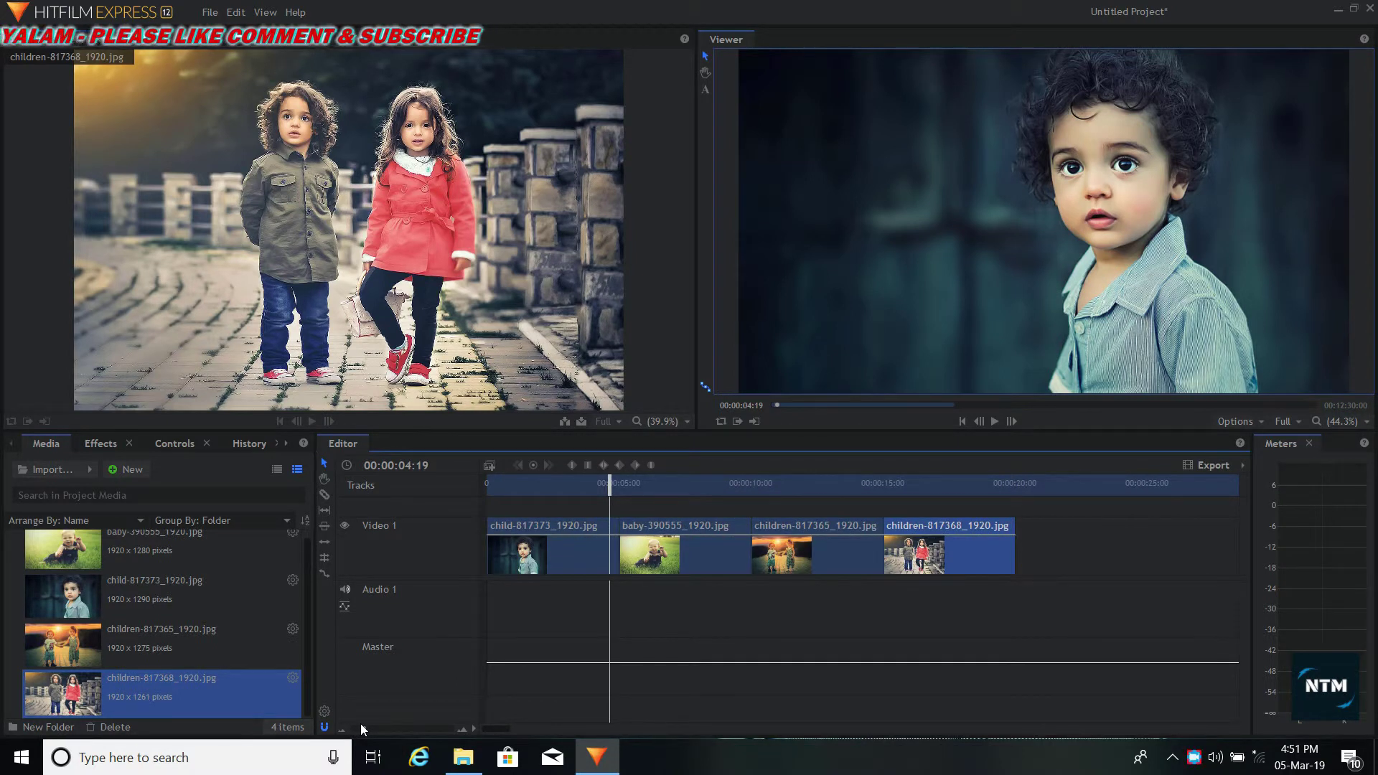
Play back the four-photo sequence on Video 1 and return the playhead to the start of the timeline
drag(360, 723, 363, 722)
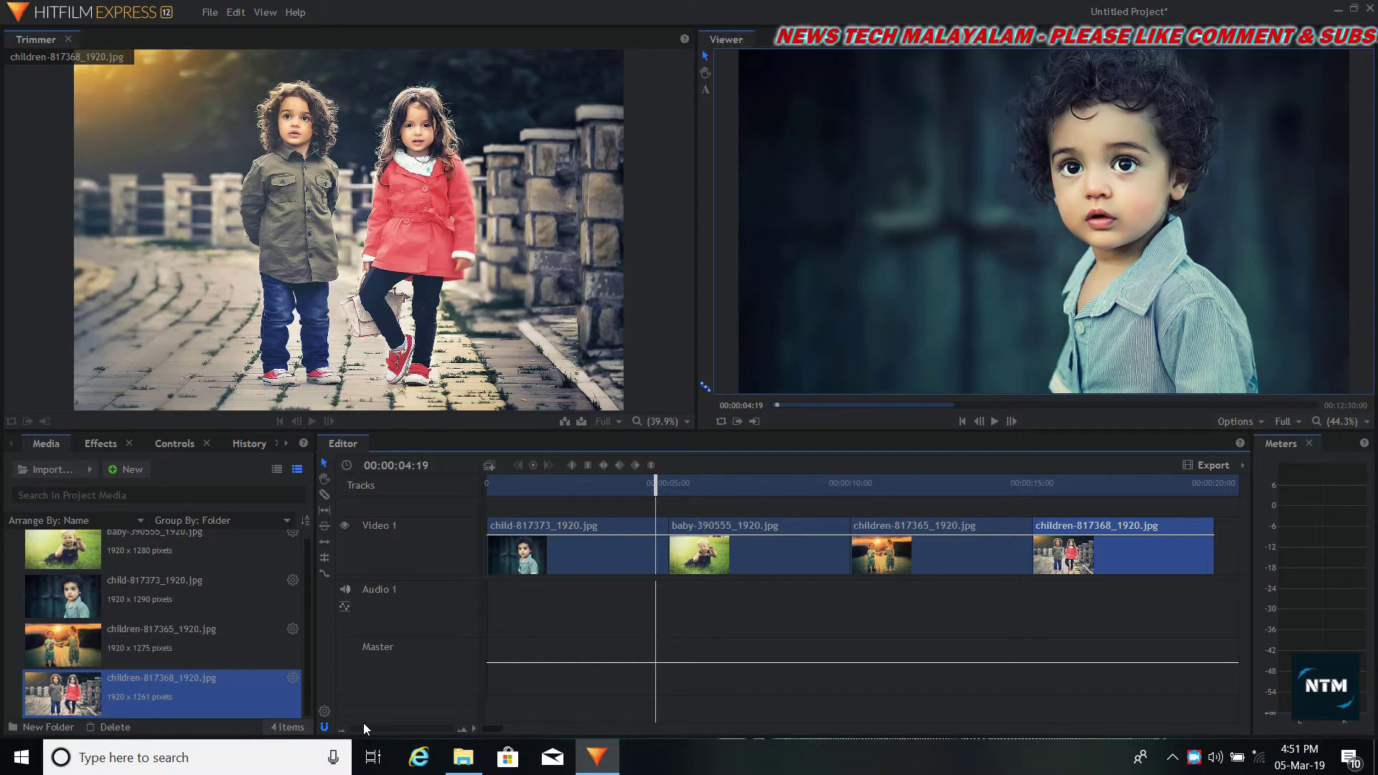
drag(363, 722, 363, 728)
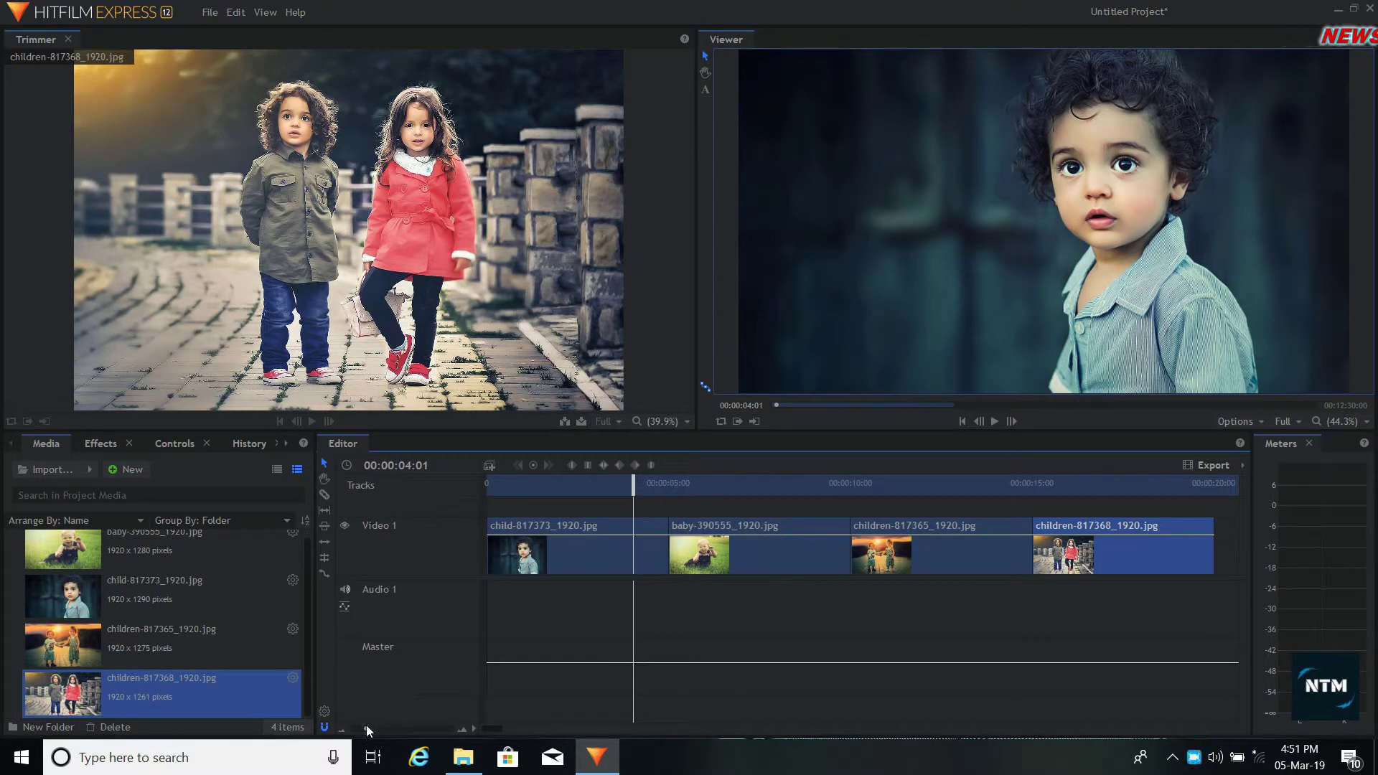
drag(367, 728, 347, 732)
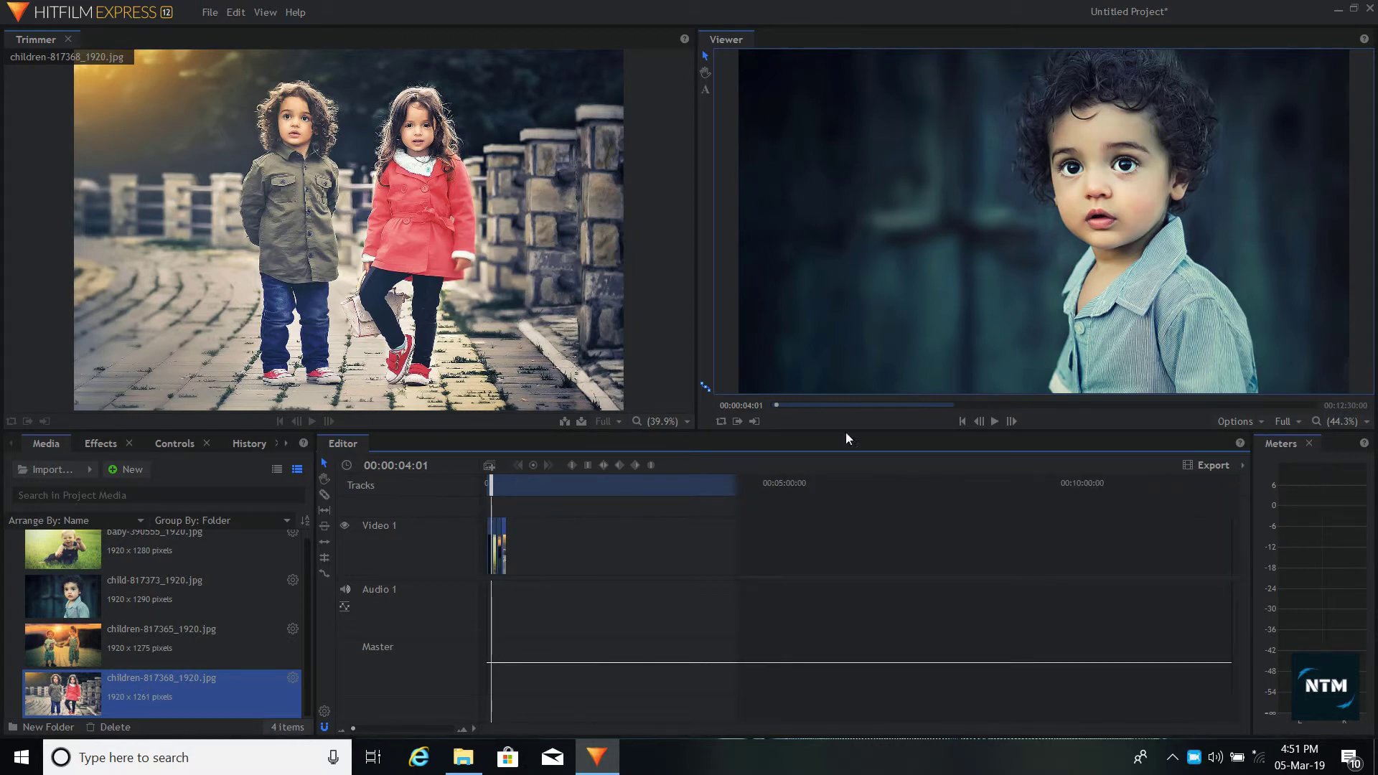
click(997, 421)
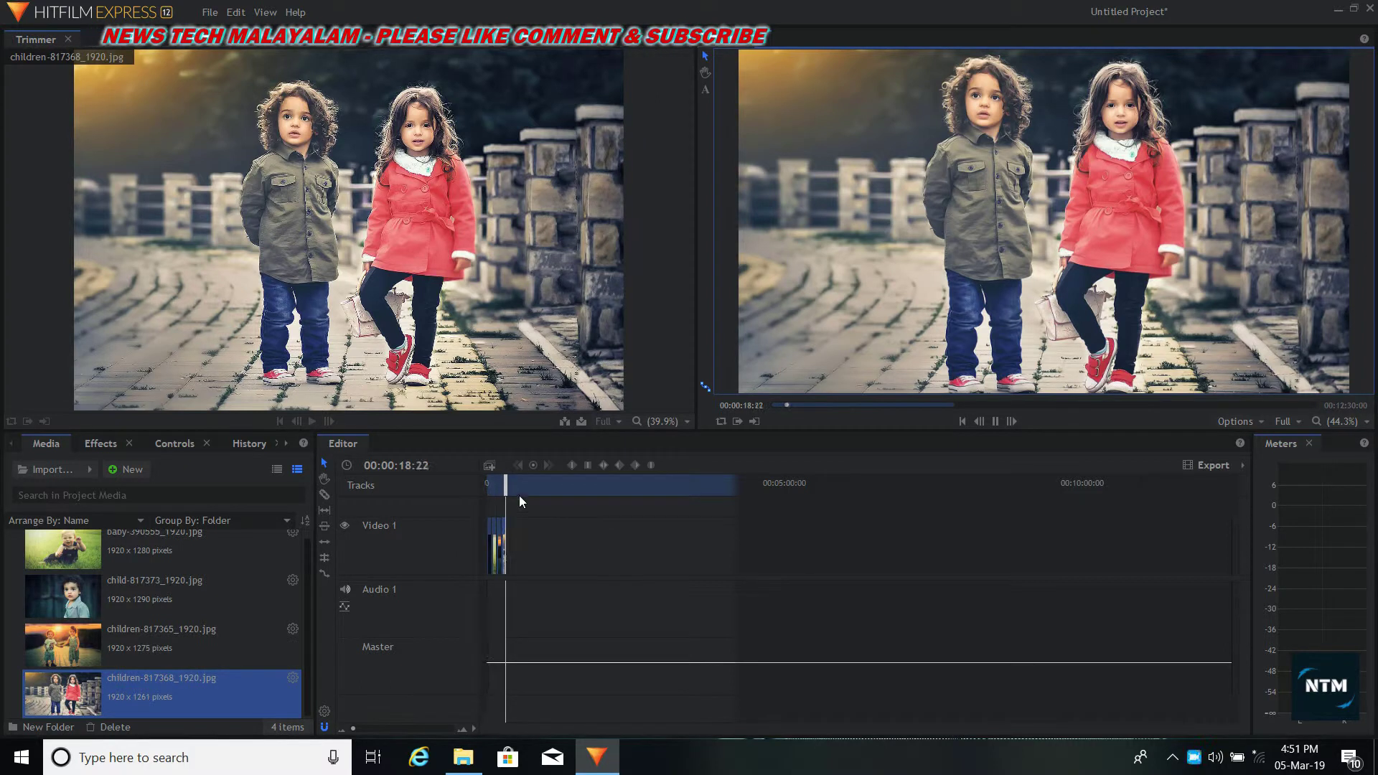
drag(519, 494, 461, 485)
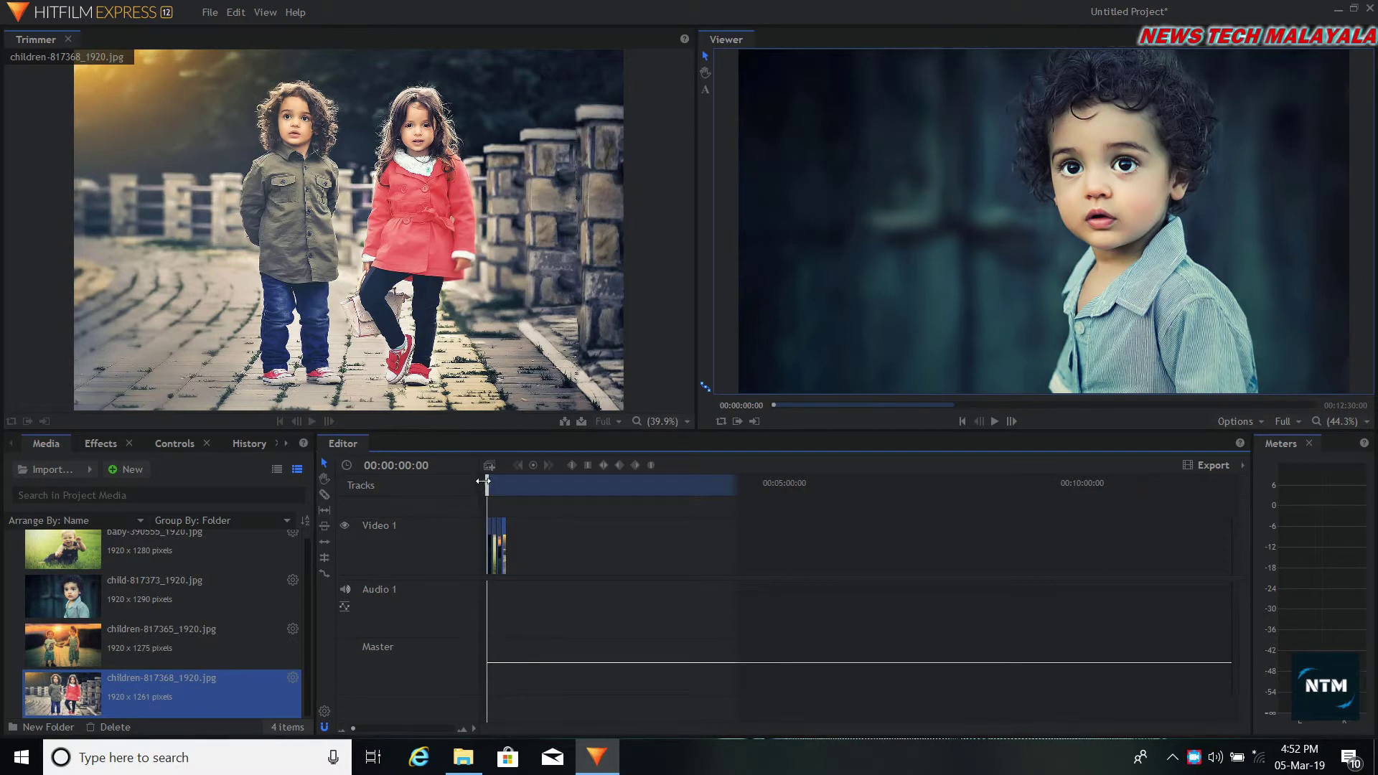
mouse_move(480, 480)
mouse_down()
mouse_move(493, 481)
mouse_move(475, 483)
mouse_up()
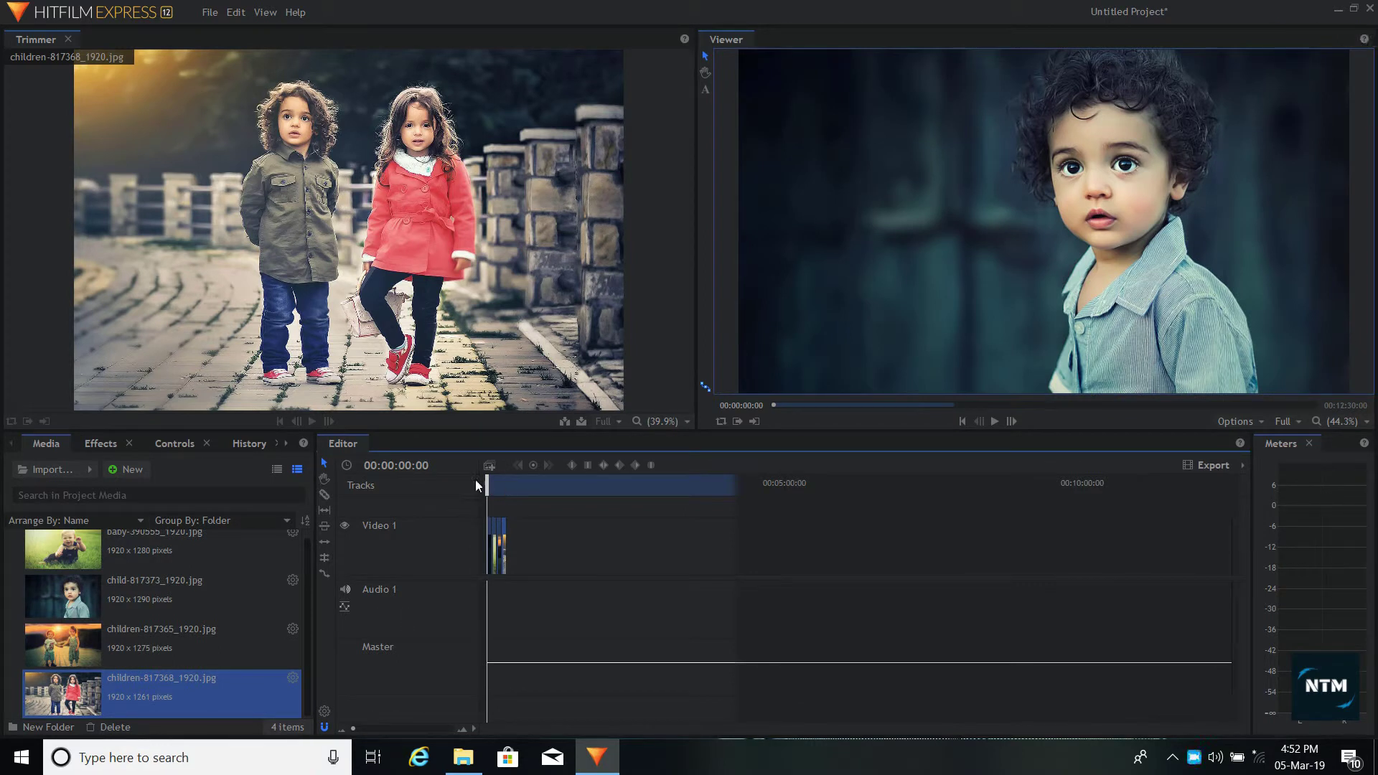
drag(352, 728, 364, 730)
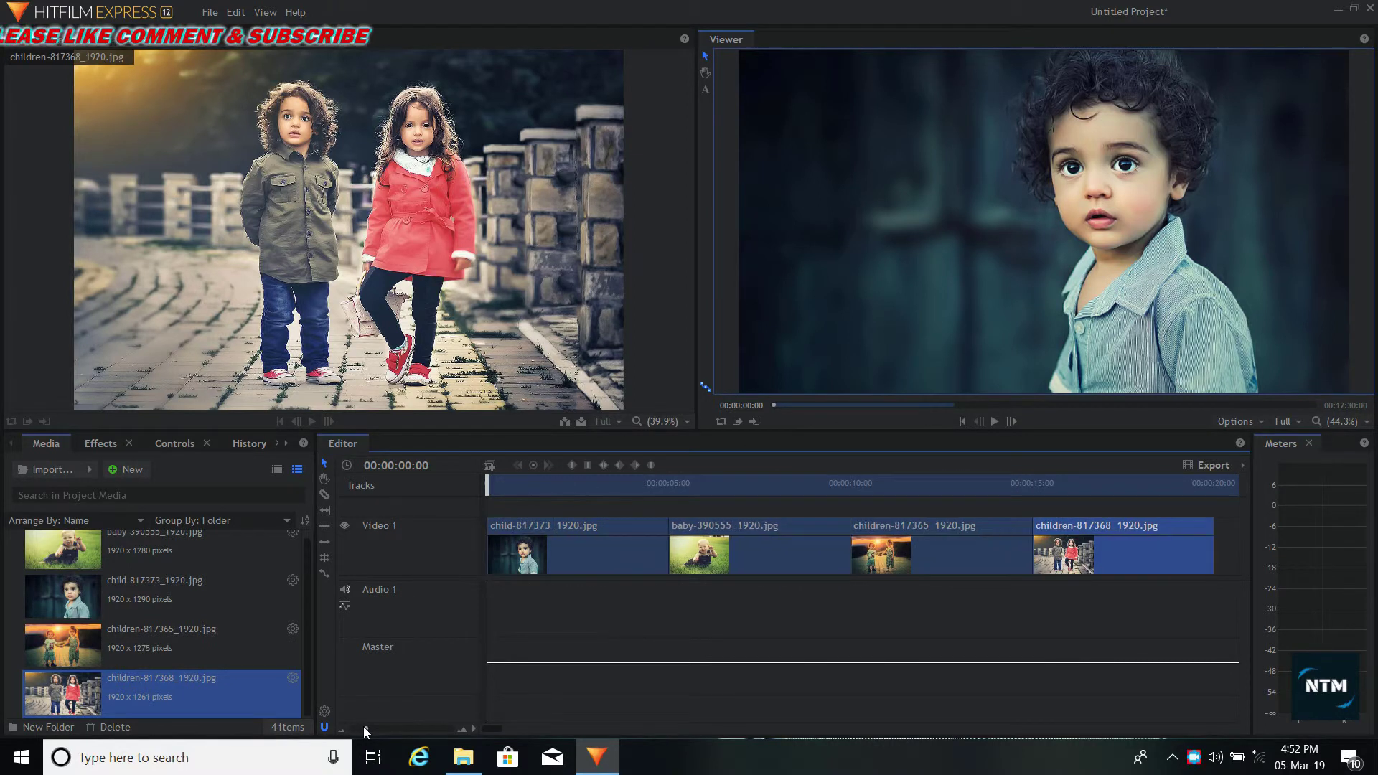
Add the Push video transition from the Motion group, centred on the cut between child-817373_1920.jpg and baby-390555_1920.jpg
click(93, 443)
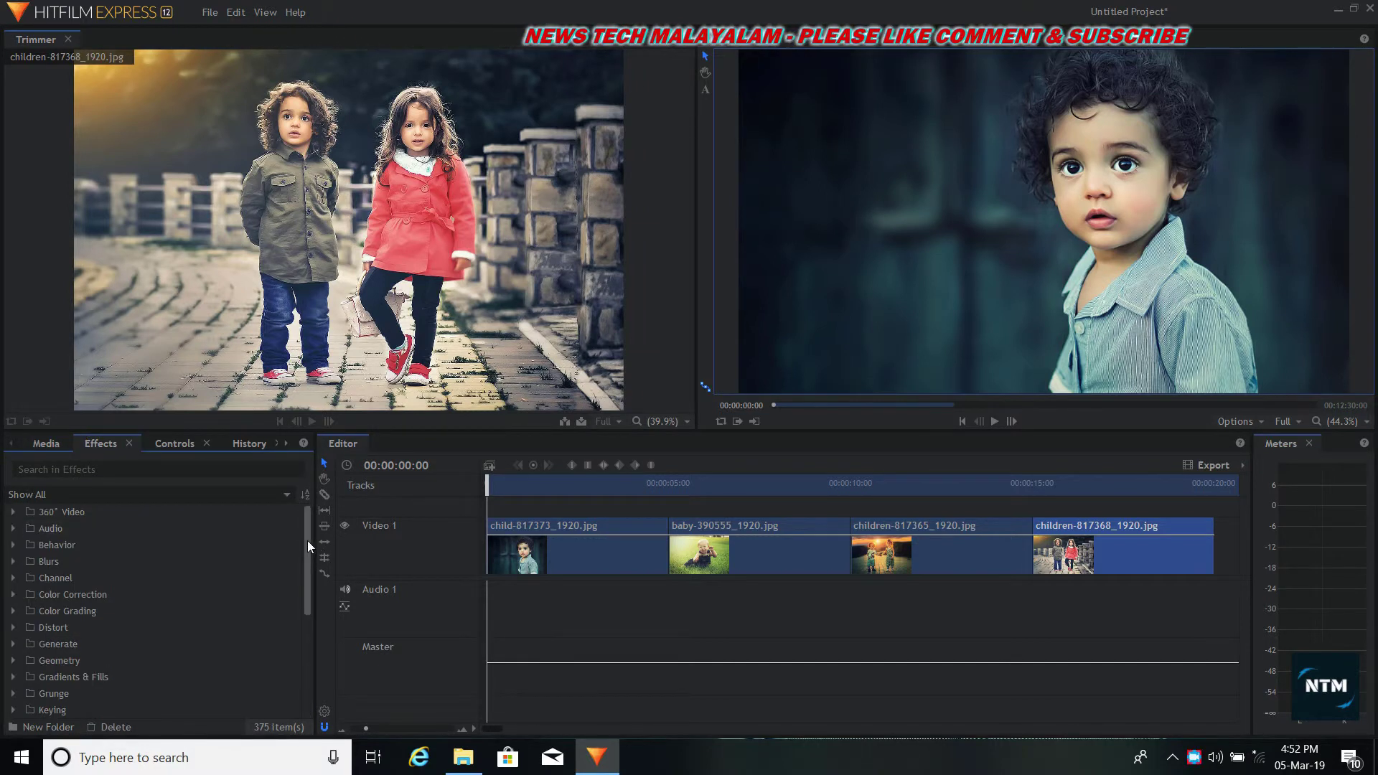
click(308, 564)
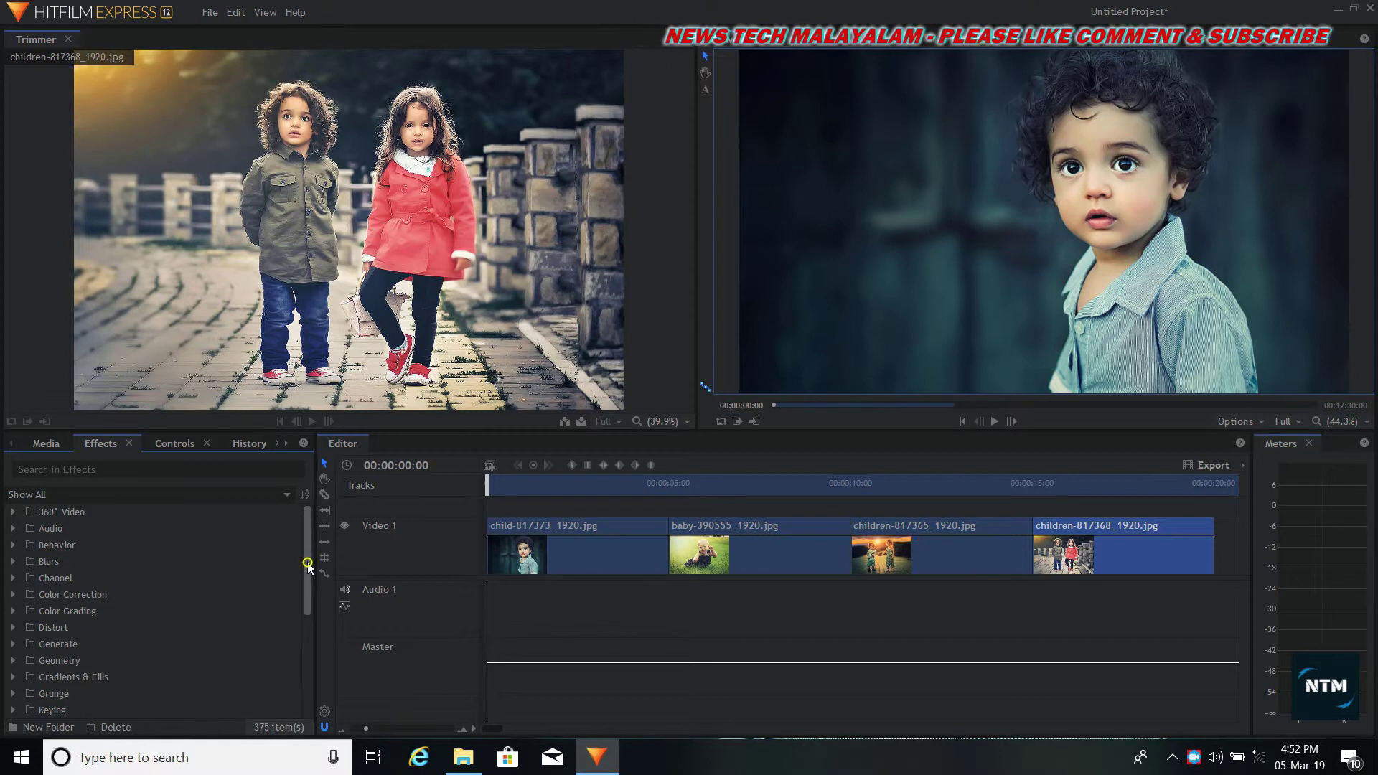
drag(308, 564, 309, 658)
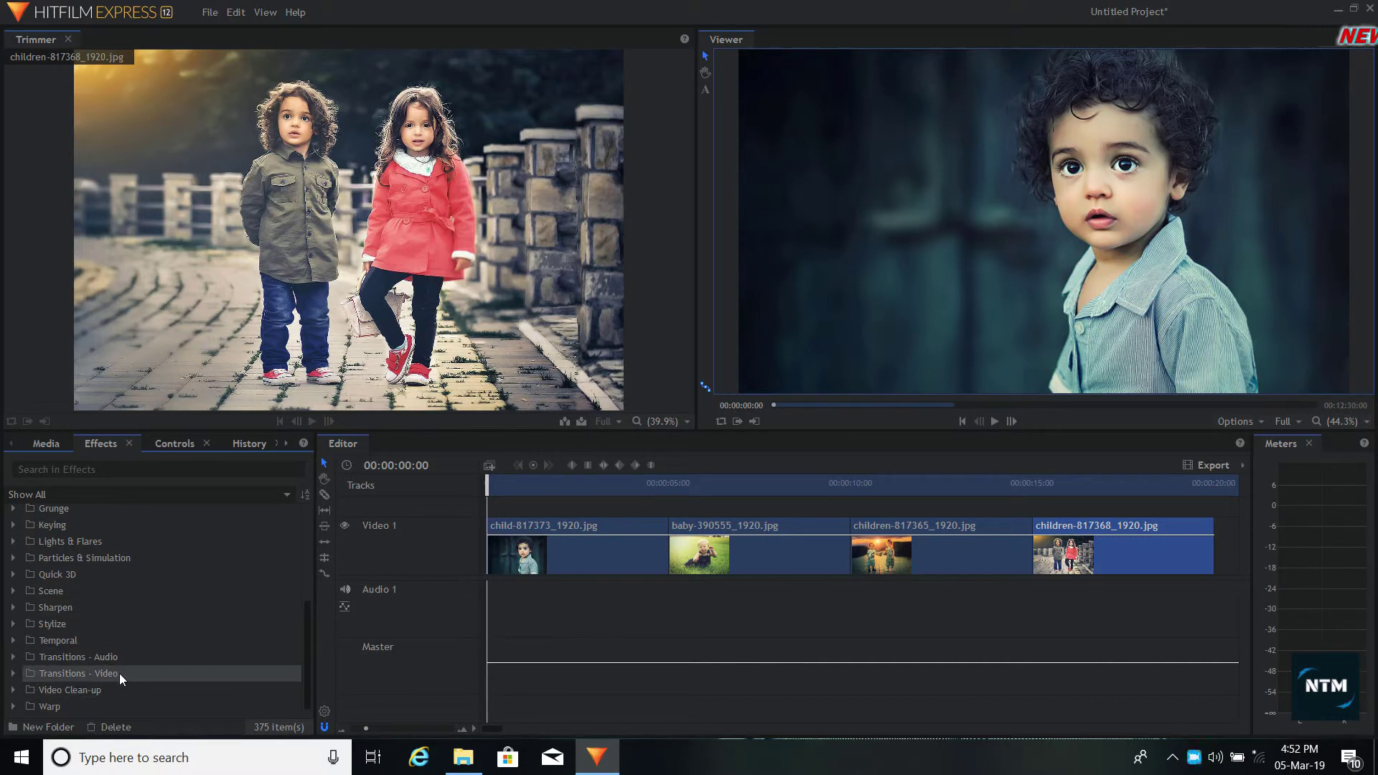
double_click(119, 673)
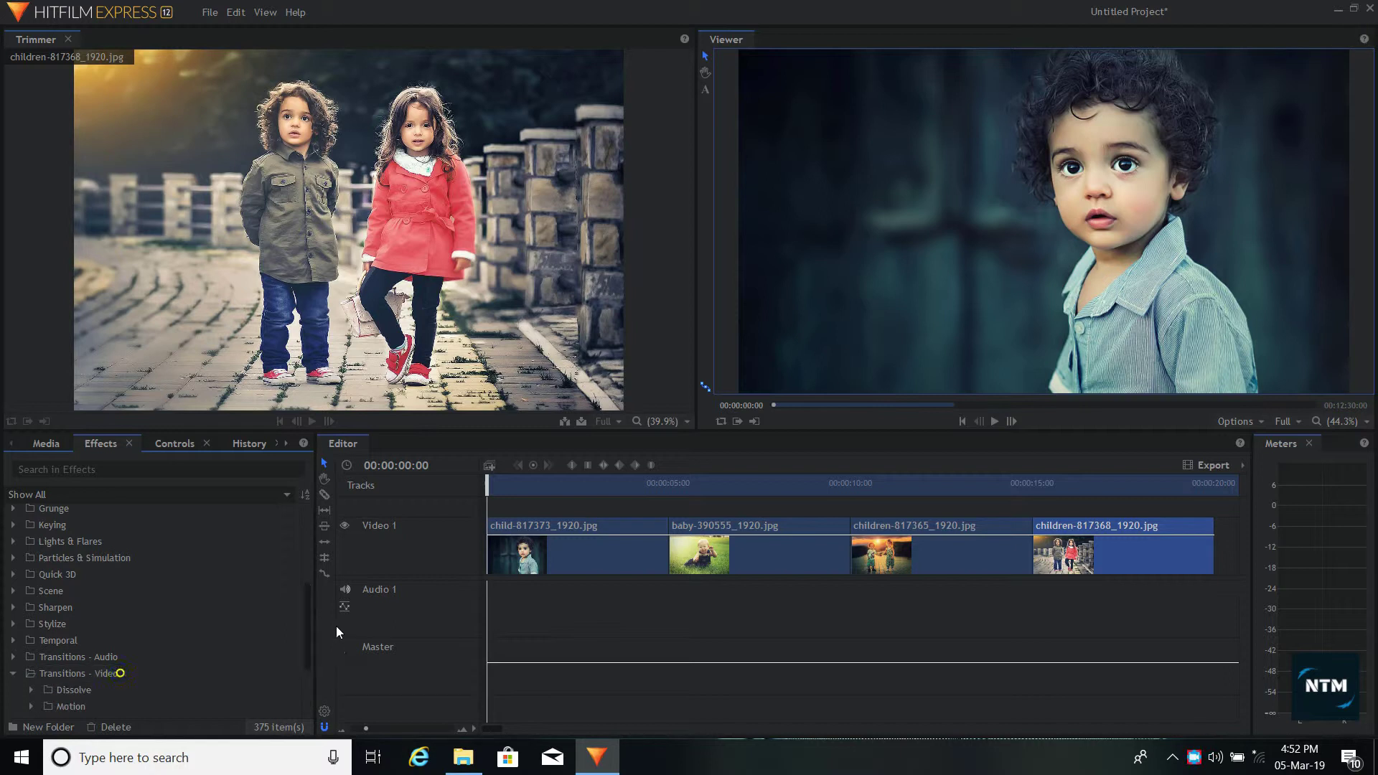
drag(308, 609, 314, 659)
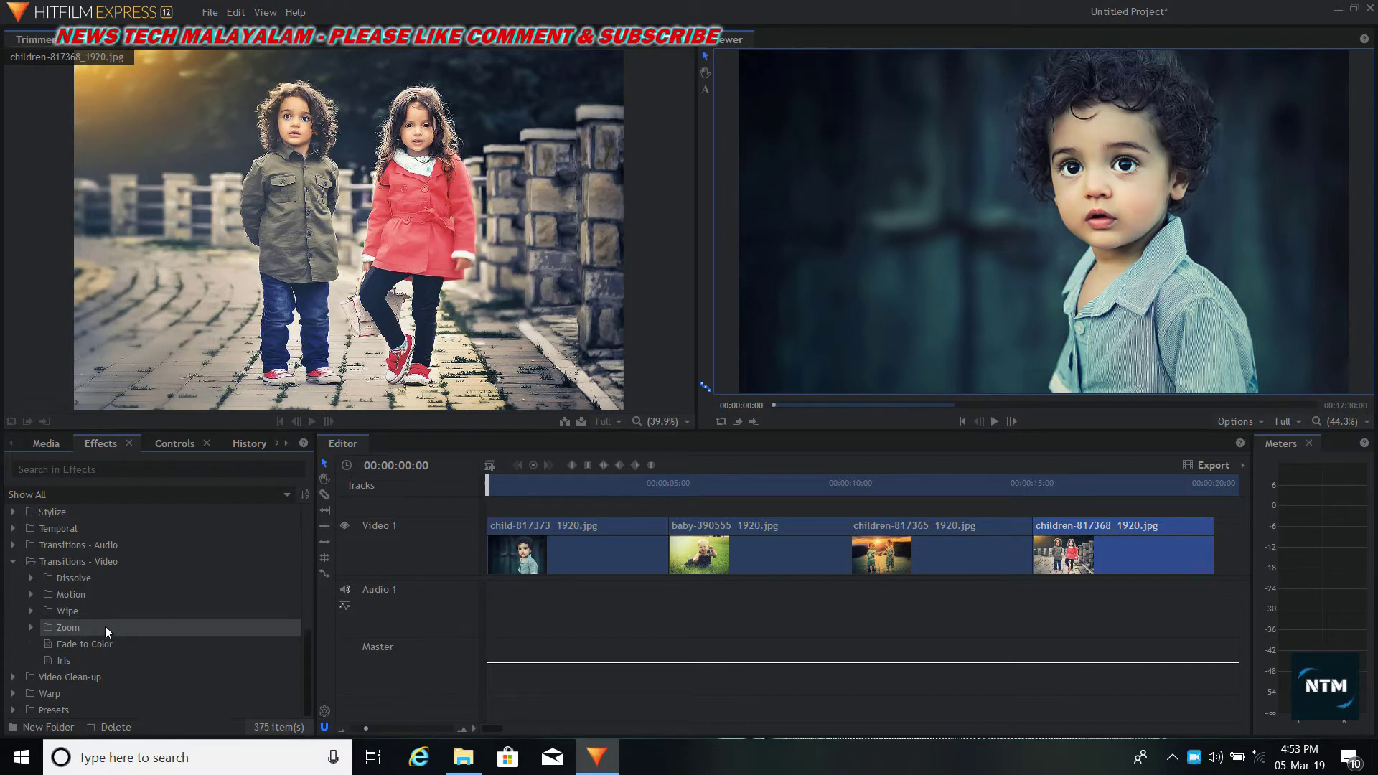
double_click(83, 594)
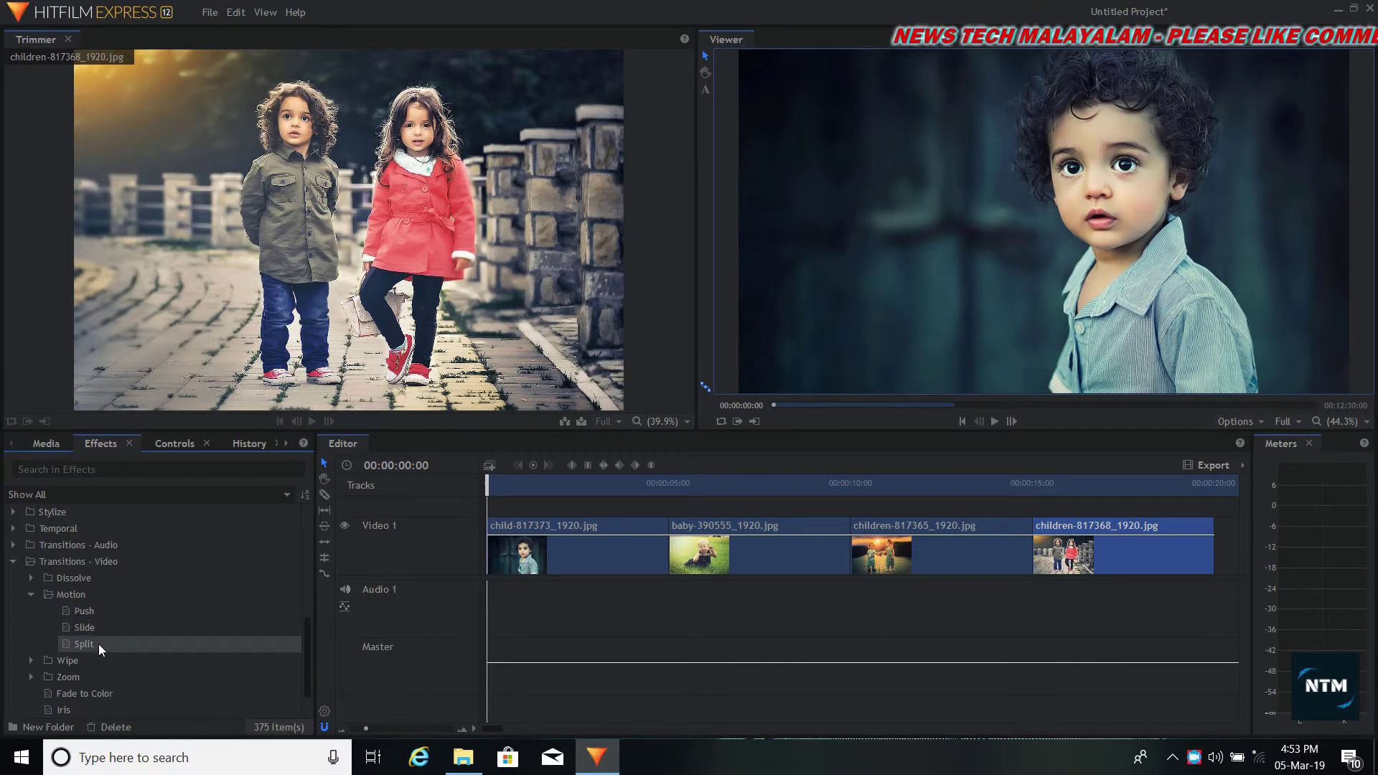
mouse_move(102, 609)
mouse_down()
mouse_move(154, 618)
mouse_move(83, 610)
mouse_up()
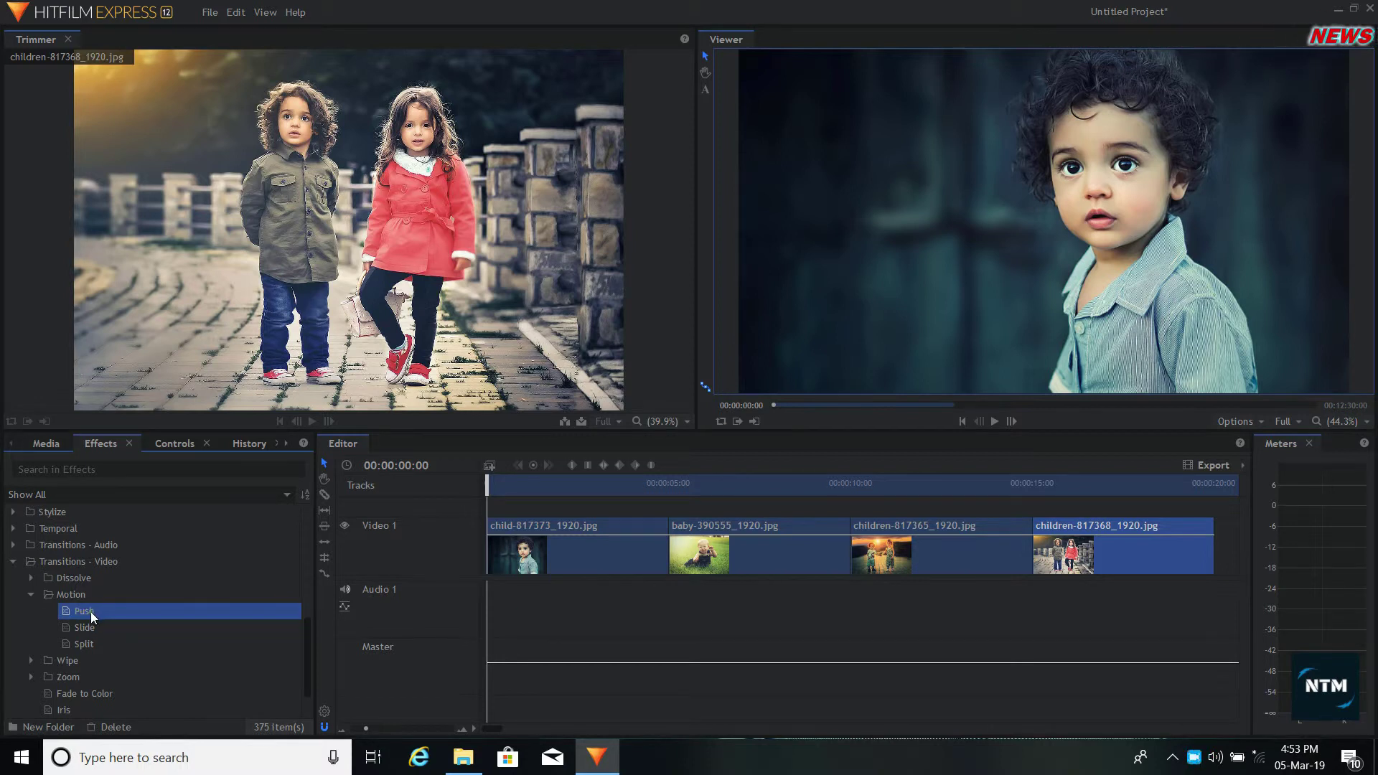
click(91, 611)
drag(94, 610, 237, 605)
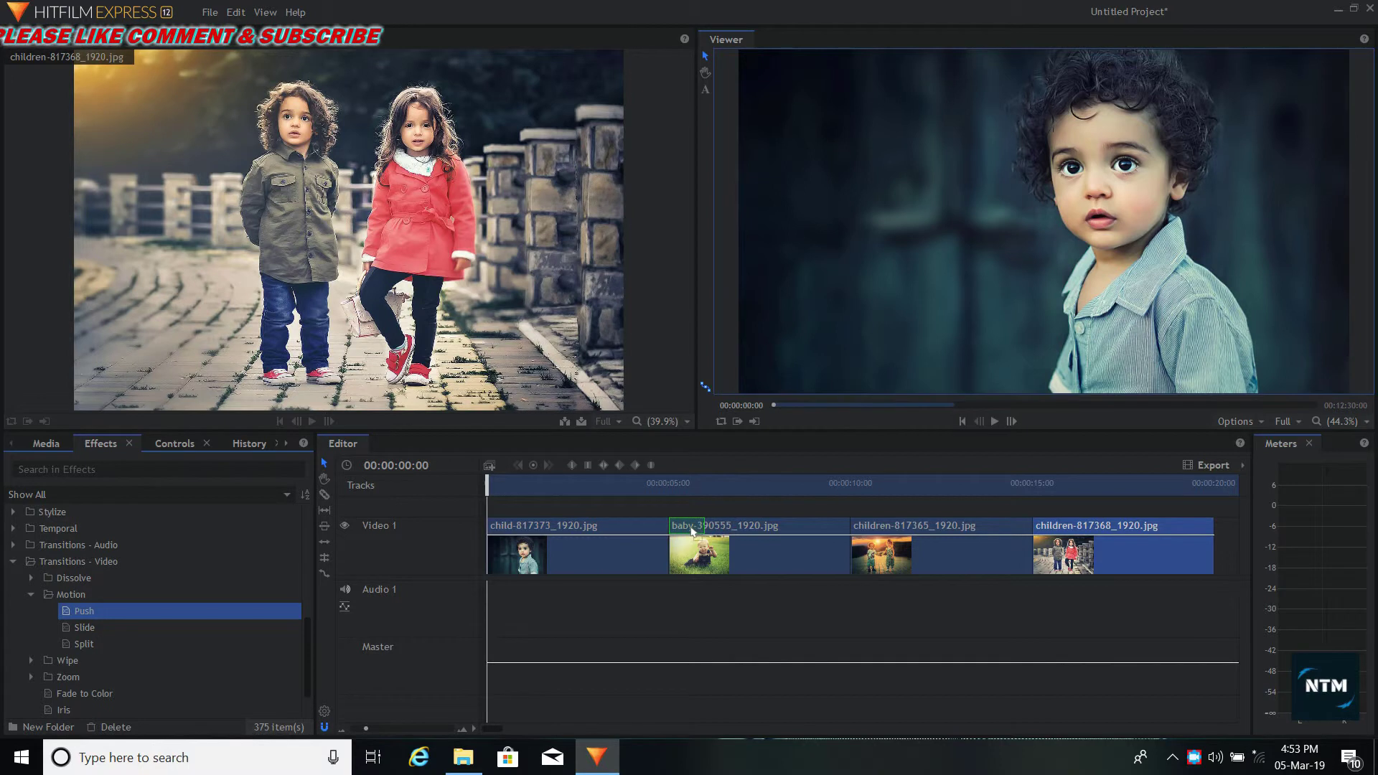
mouse_move(693, 532)
mouse_down()
mouse_move(735, 529)
mouse_move(670, 522)
mouse_up()
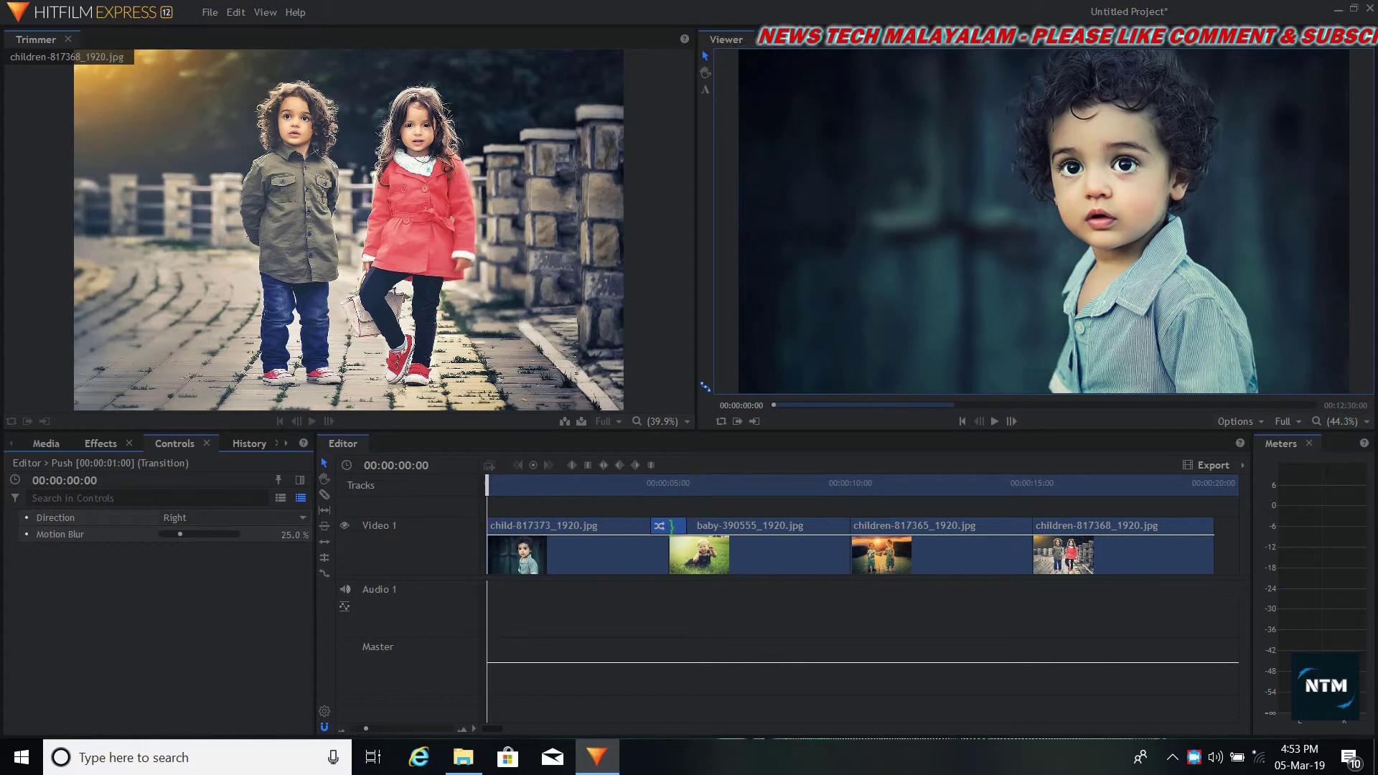
click(657, 531)
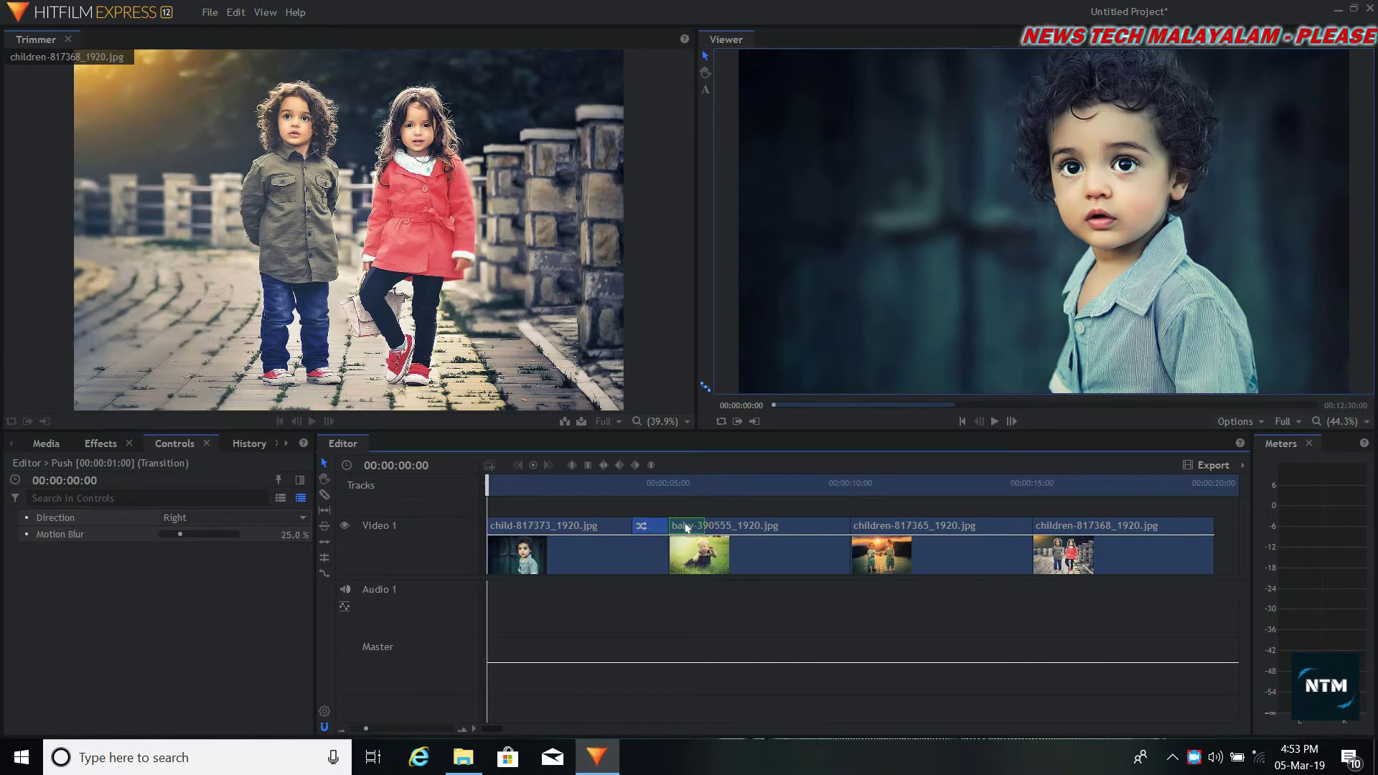
drag(683, 529, 709, 556)
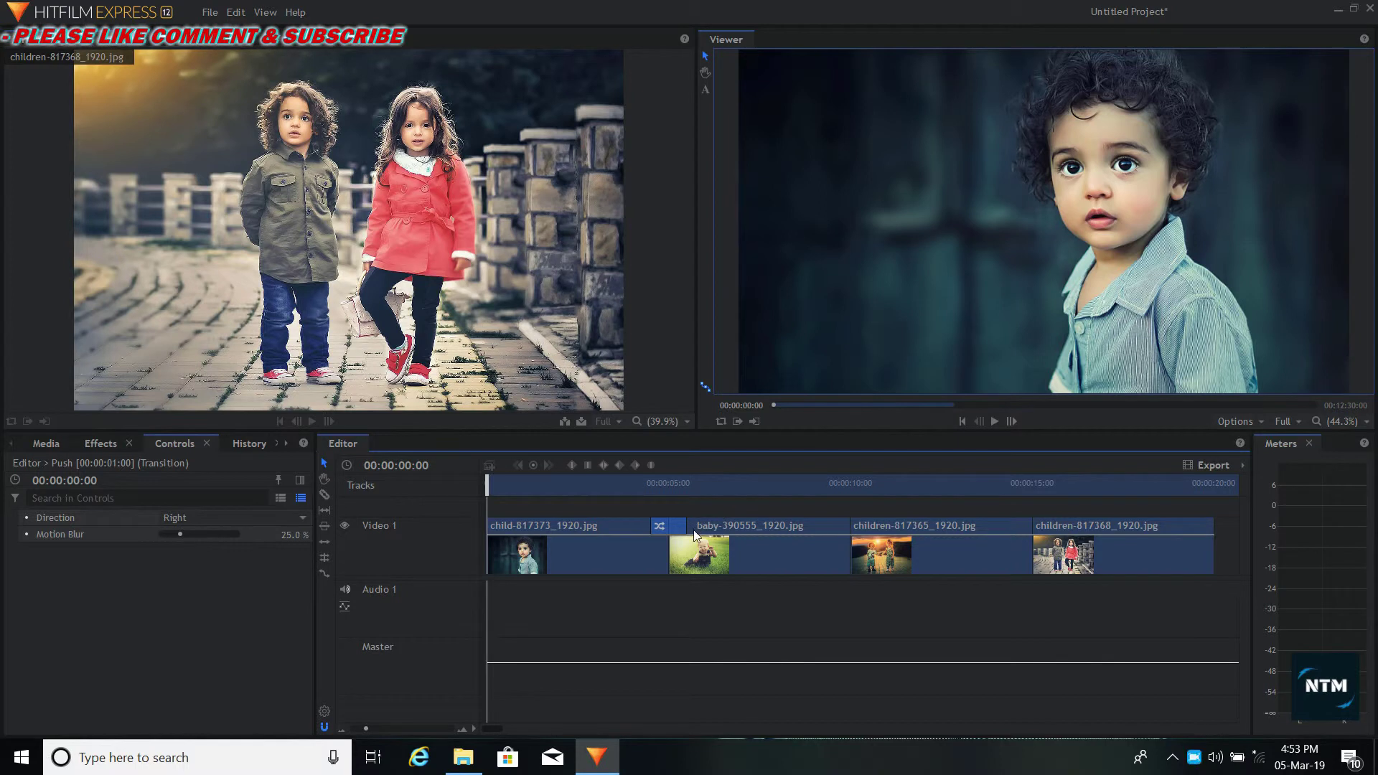
Lengthen the Push transition to about 00:00:01:26, playing back the transition before and after the change
click(995, 422)
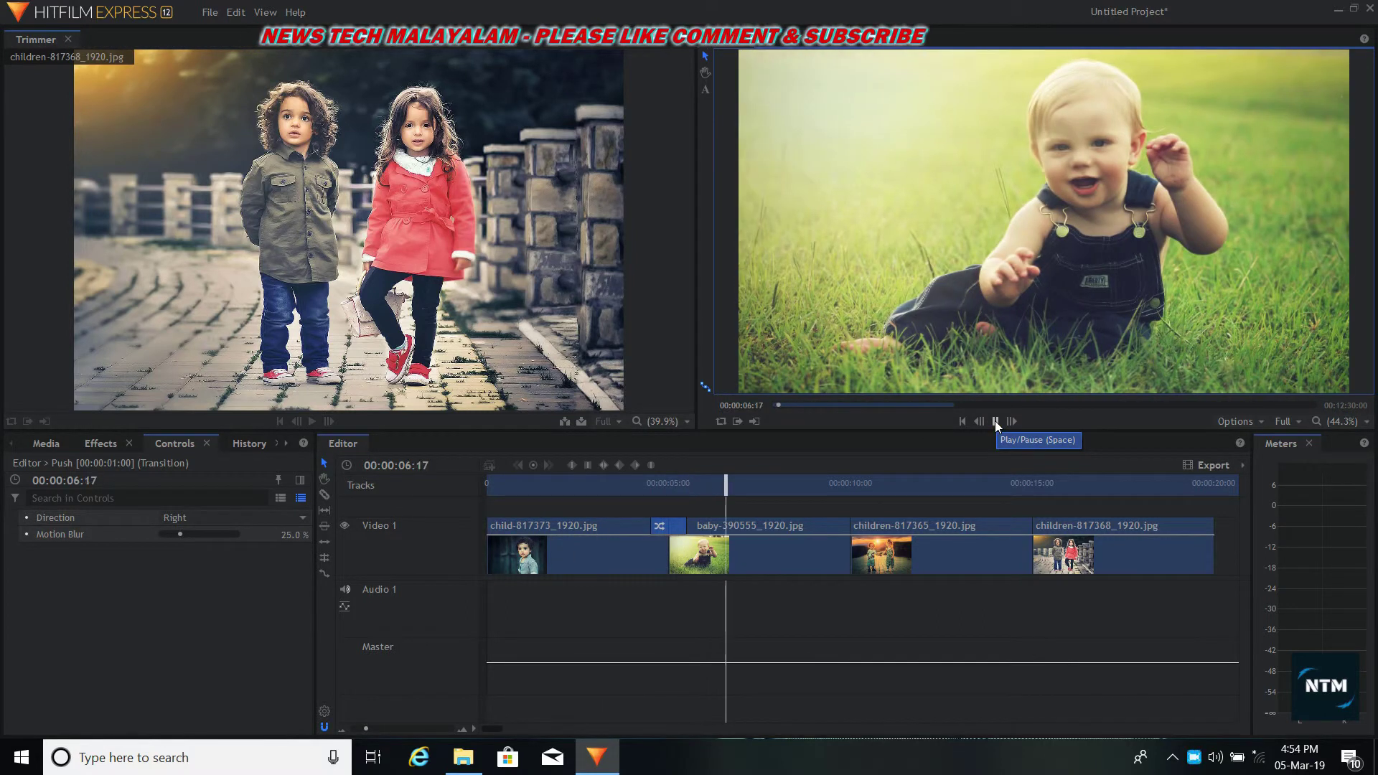
click(994, 421)
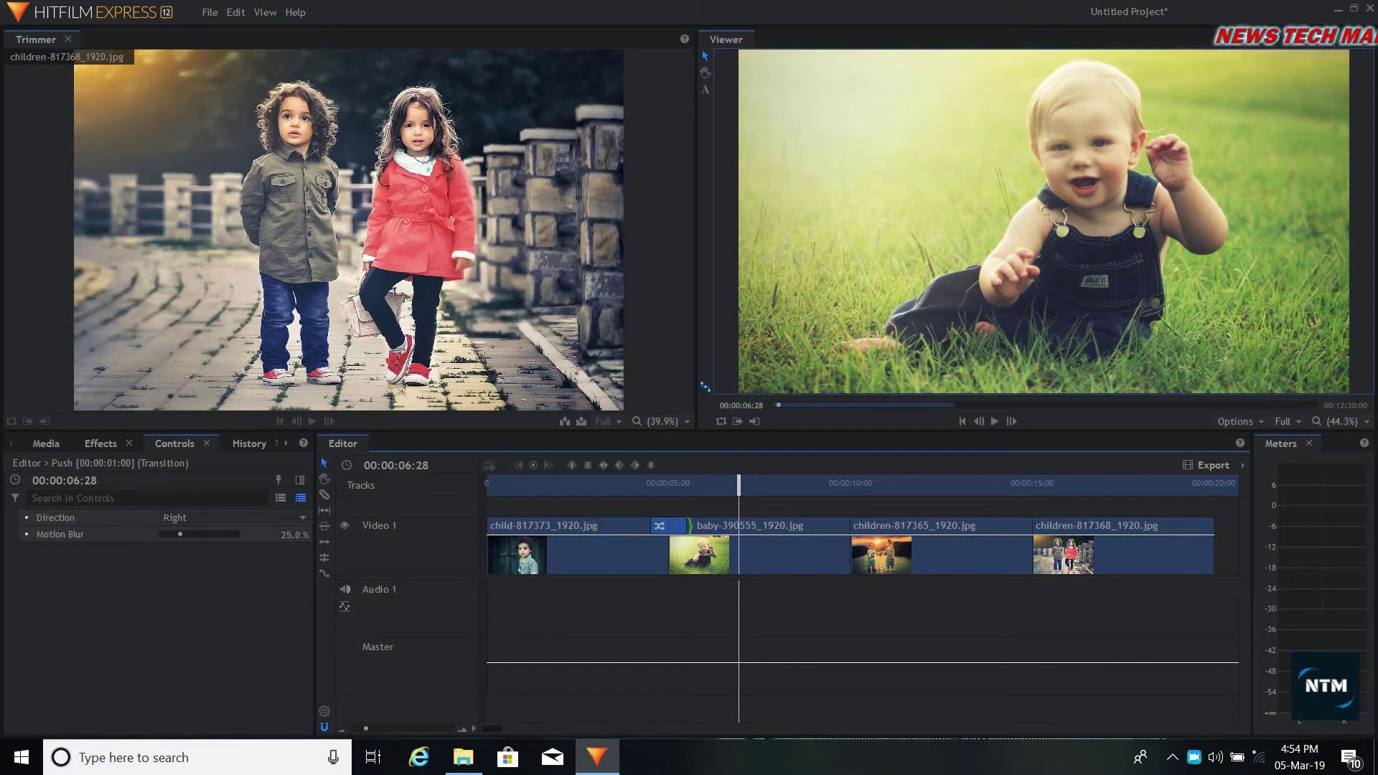
drag(689, 526, 692, 529)
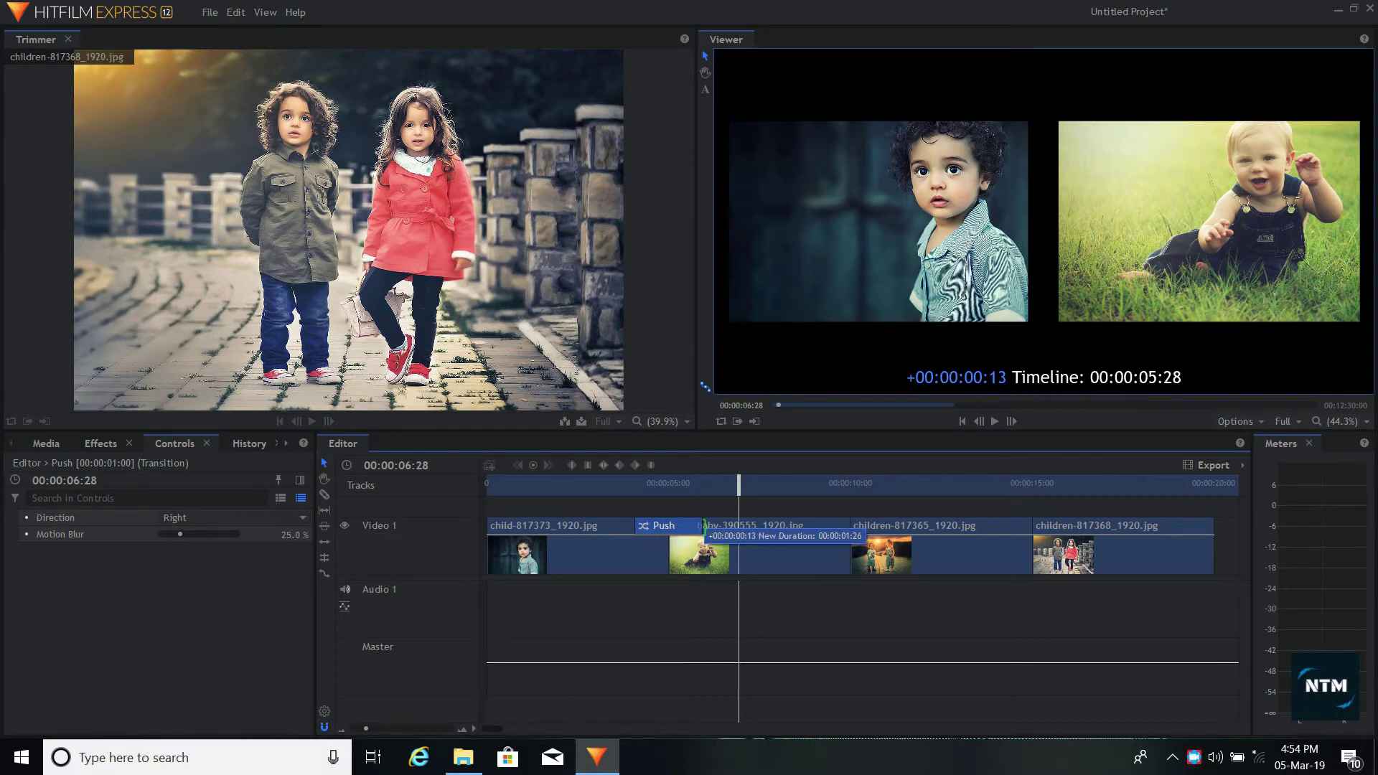
drag(704, 526, 706, 526)
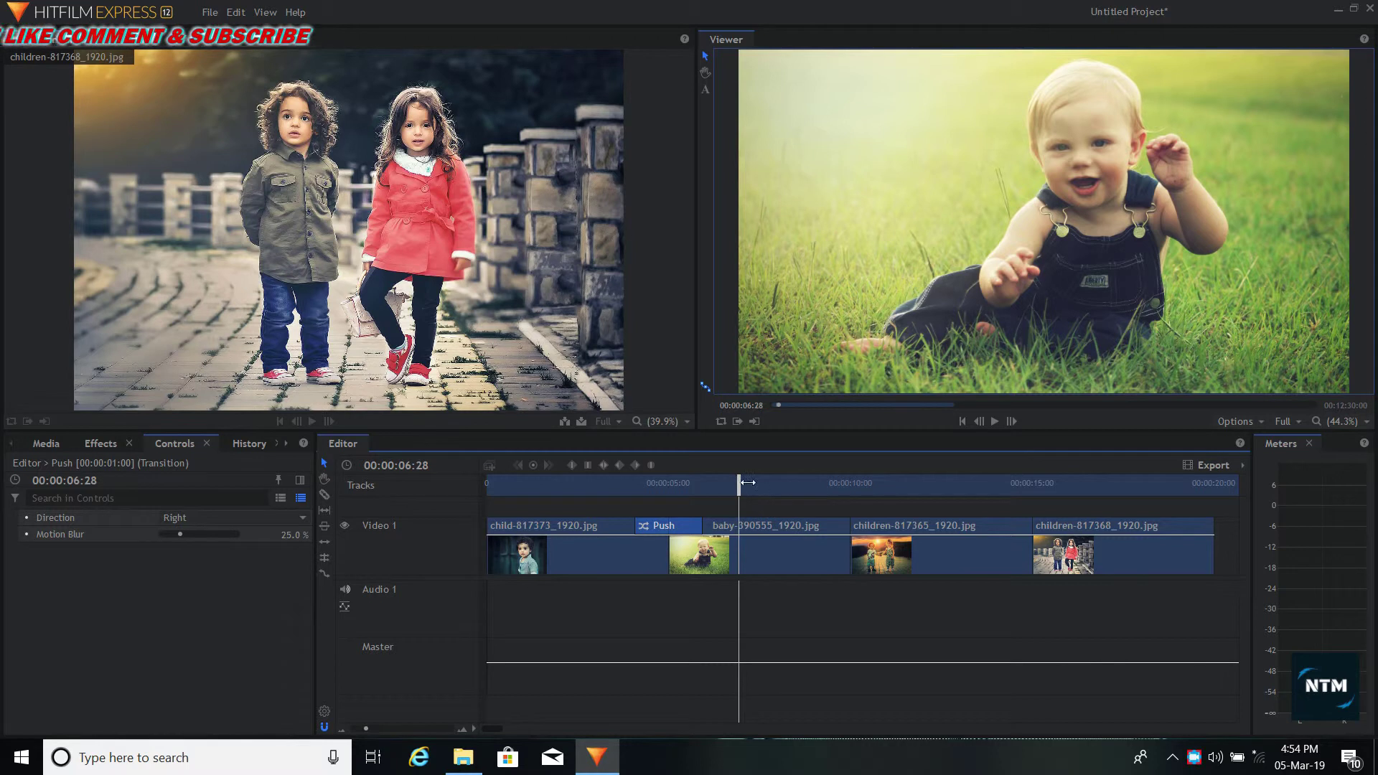
drag(748, 483, 615, 482)
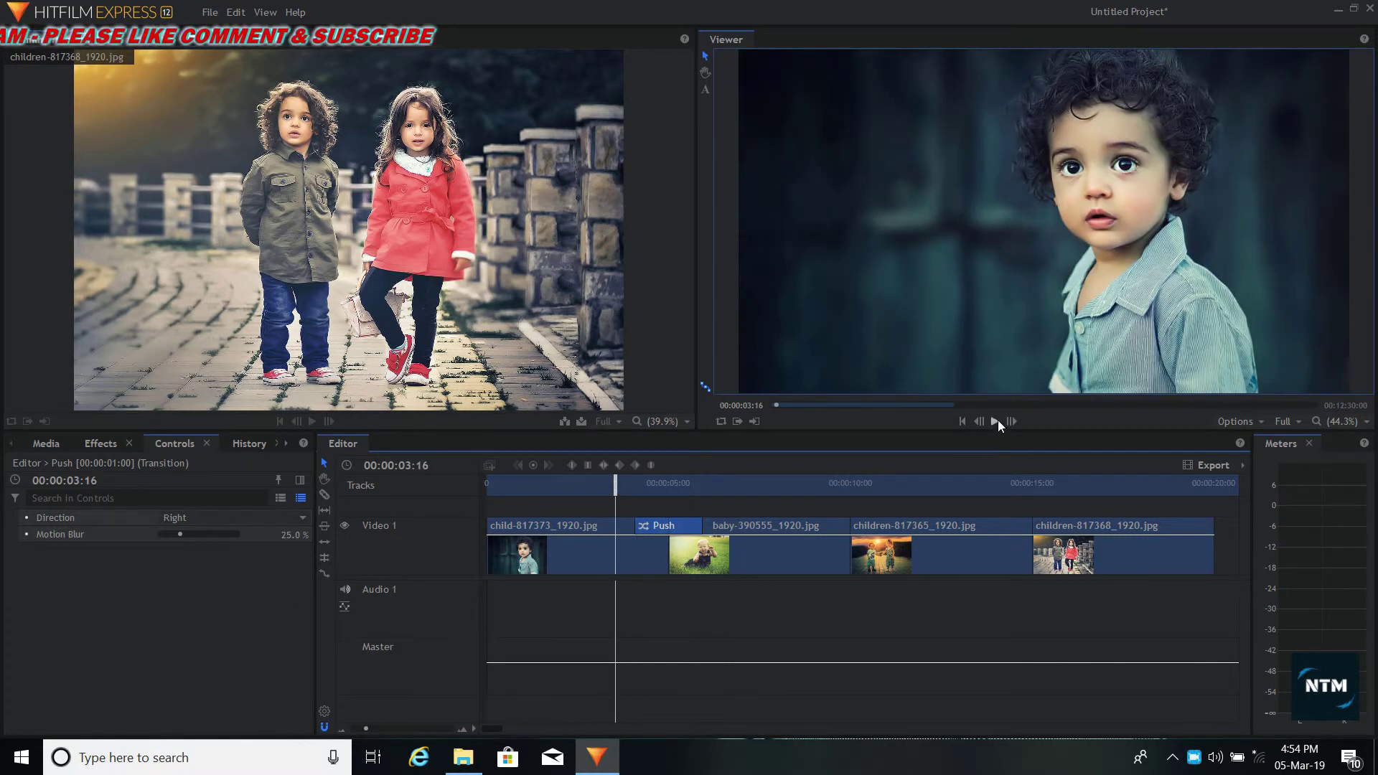
click(996, 422)
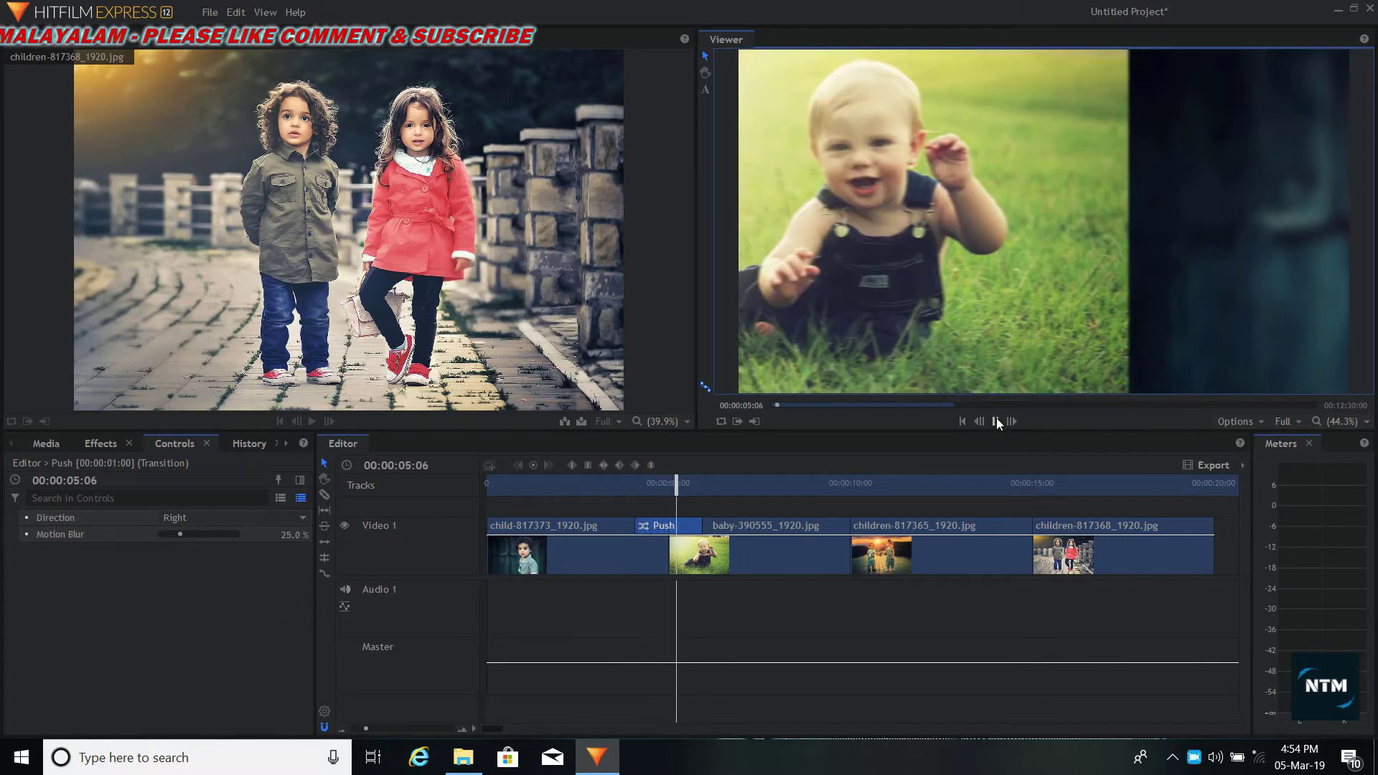
click(997, 421)
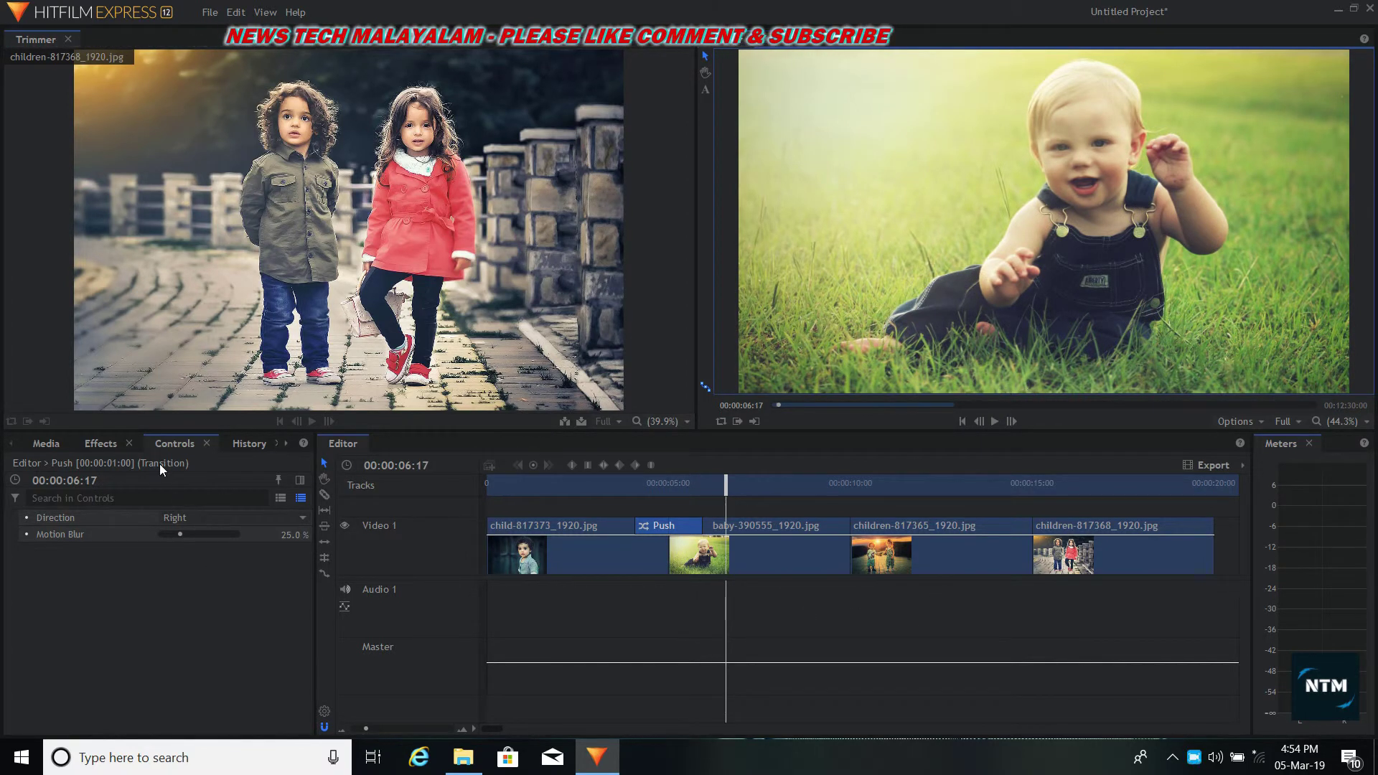
Add the Split transition between baby-390555_1920.jpg and children-817365_1920.jpg, lengthen it slightly and play it back
click(105, 442)
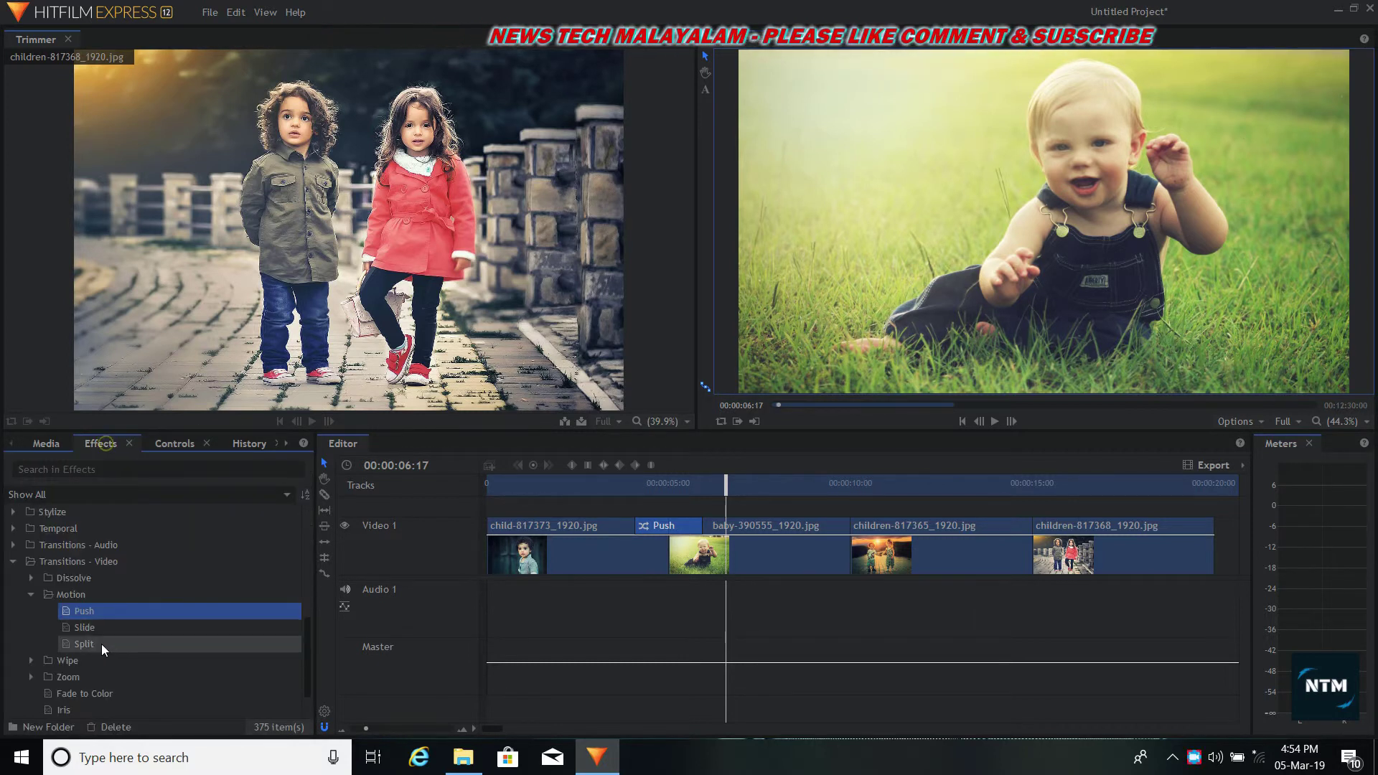
drag(89, 644, 857, 544)
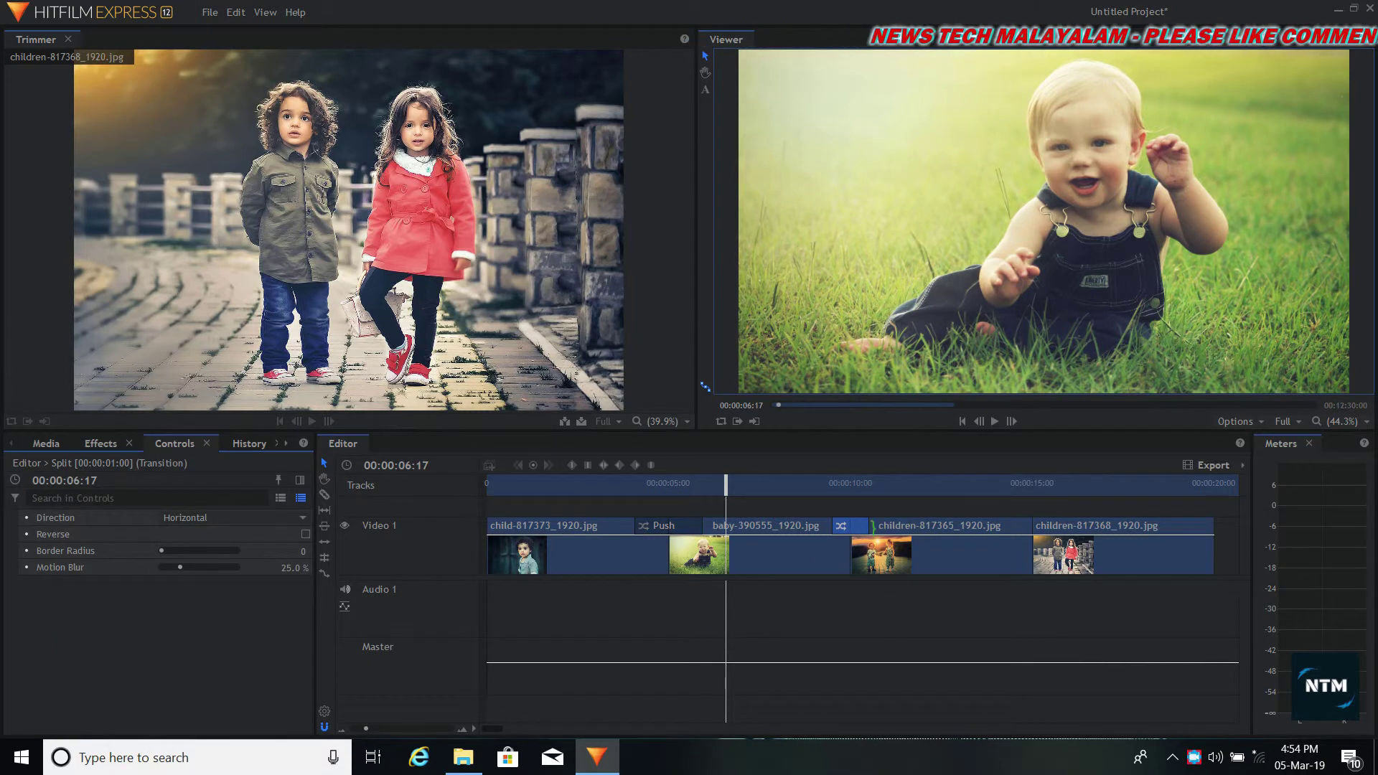
drag(872, 527, 875, 528)
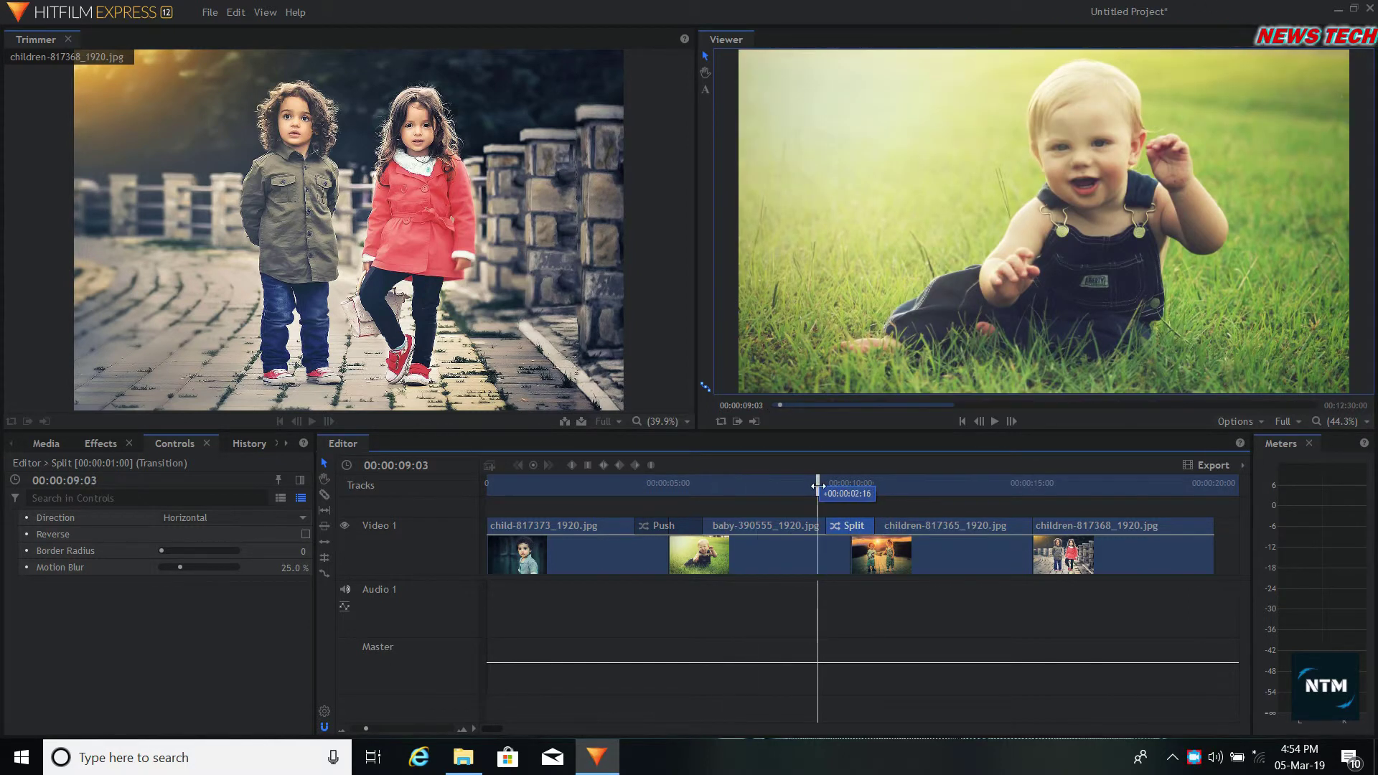
click(995, 420)
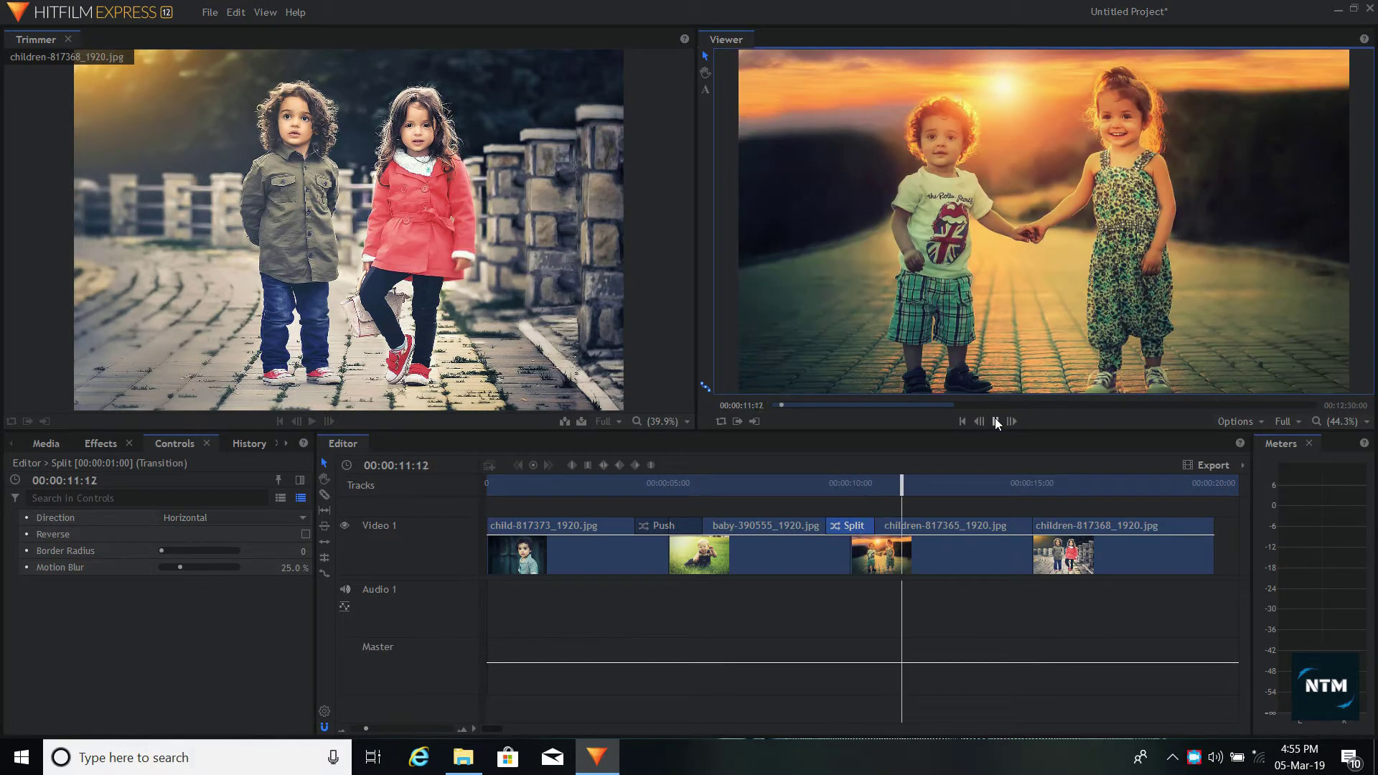
click(995, 421)
Add the Linear Wipe transition between children-817365_1920.jpg and children-817368_1920.jpg, lengthen it slightly and play it back
click(100, 443)
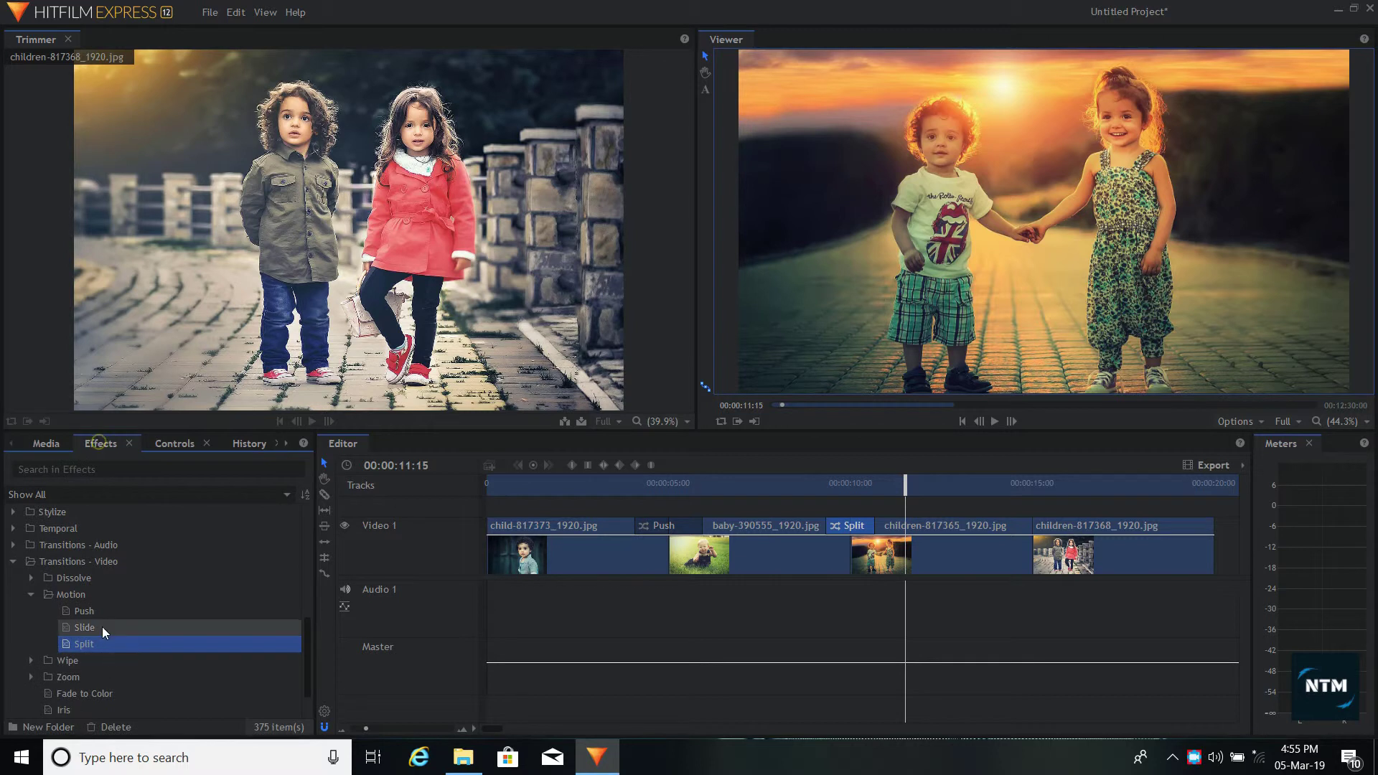
double_click(92, 609)
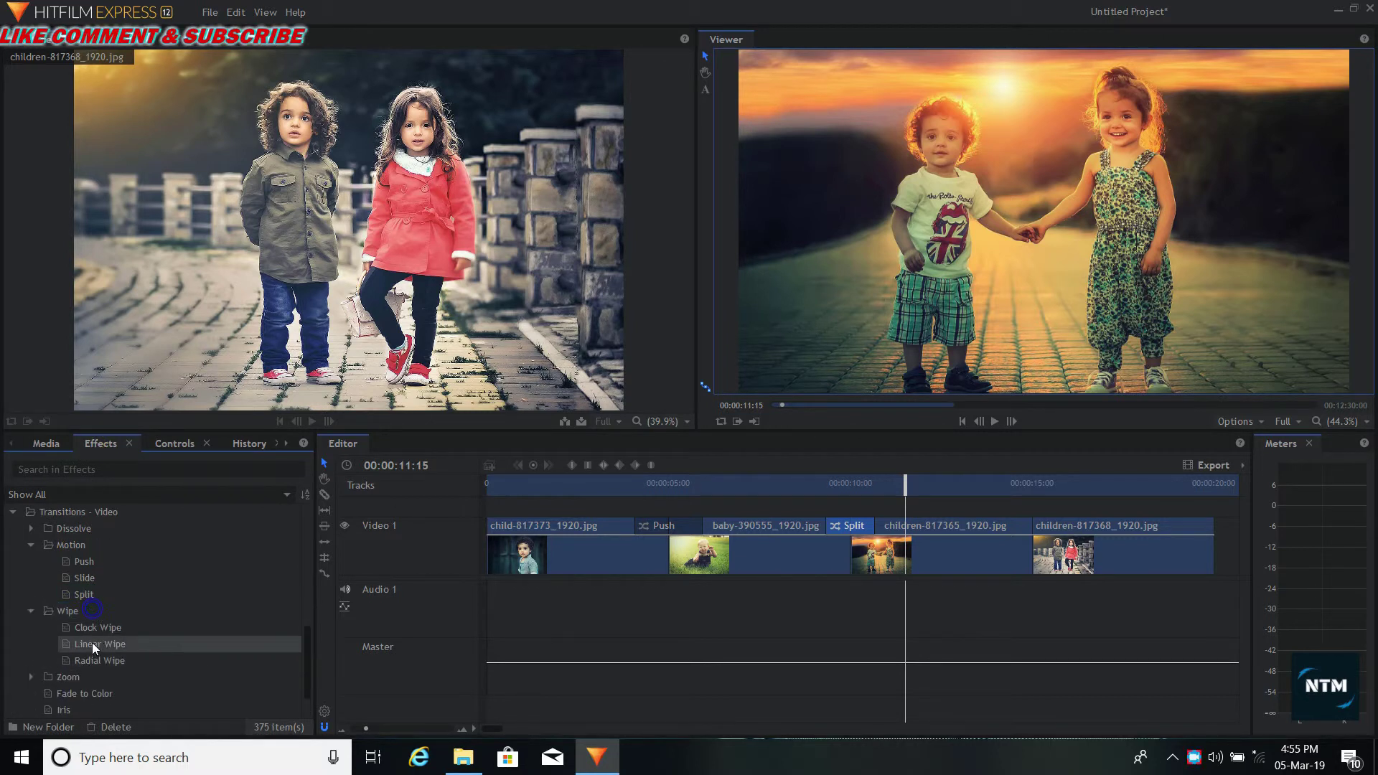
click(92, 629)
click(115, 646)
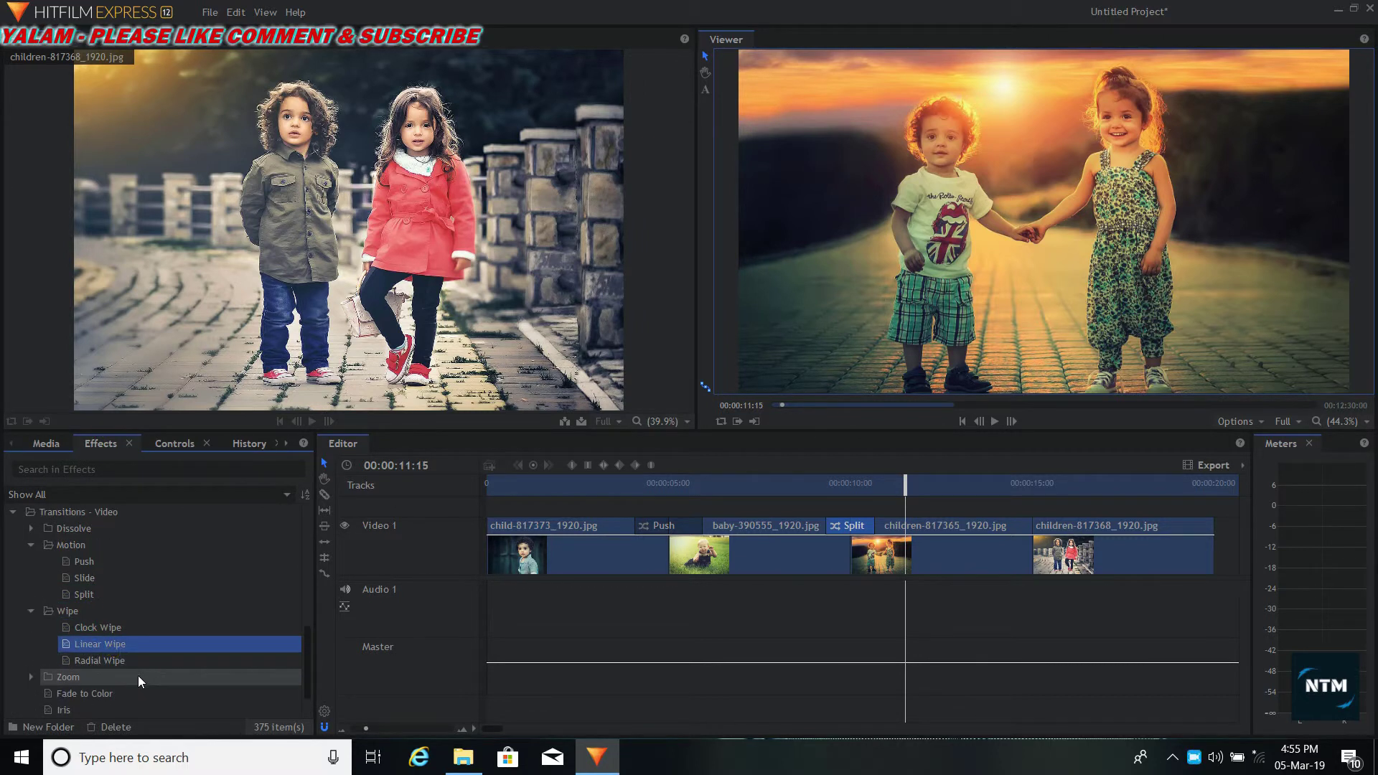
drag(92, 645, 1069, 535)
click(1047, 533)
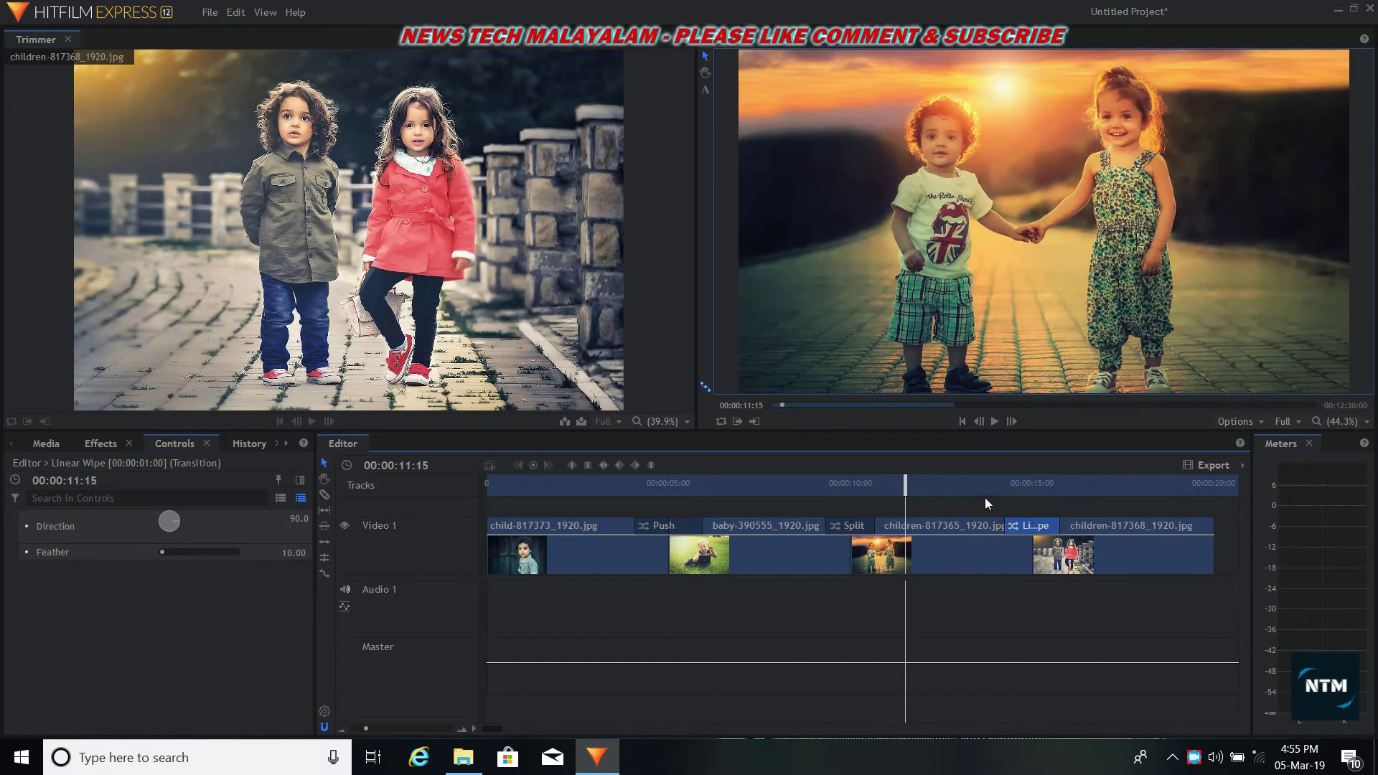
click(995, 422)
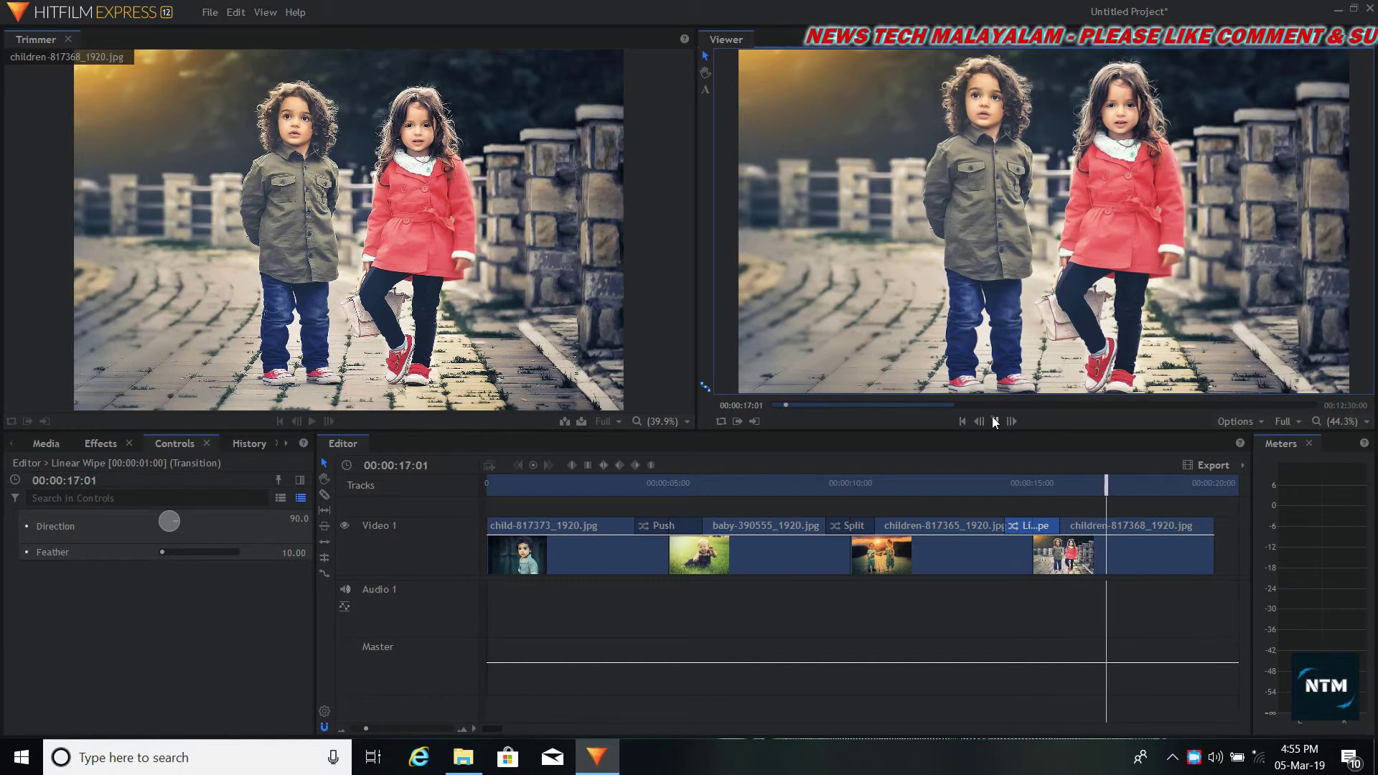
click(992, 420)
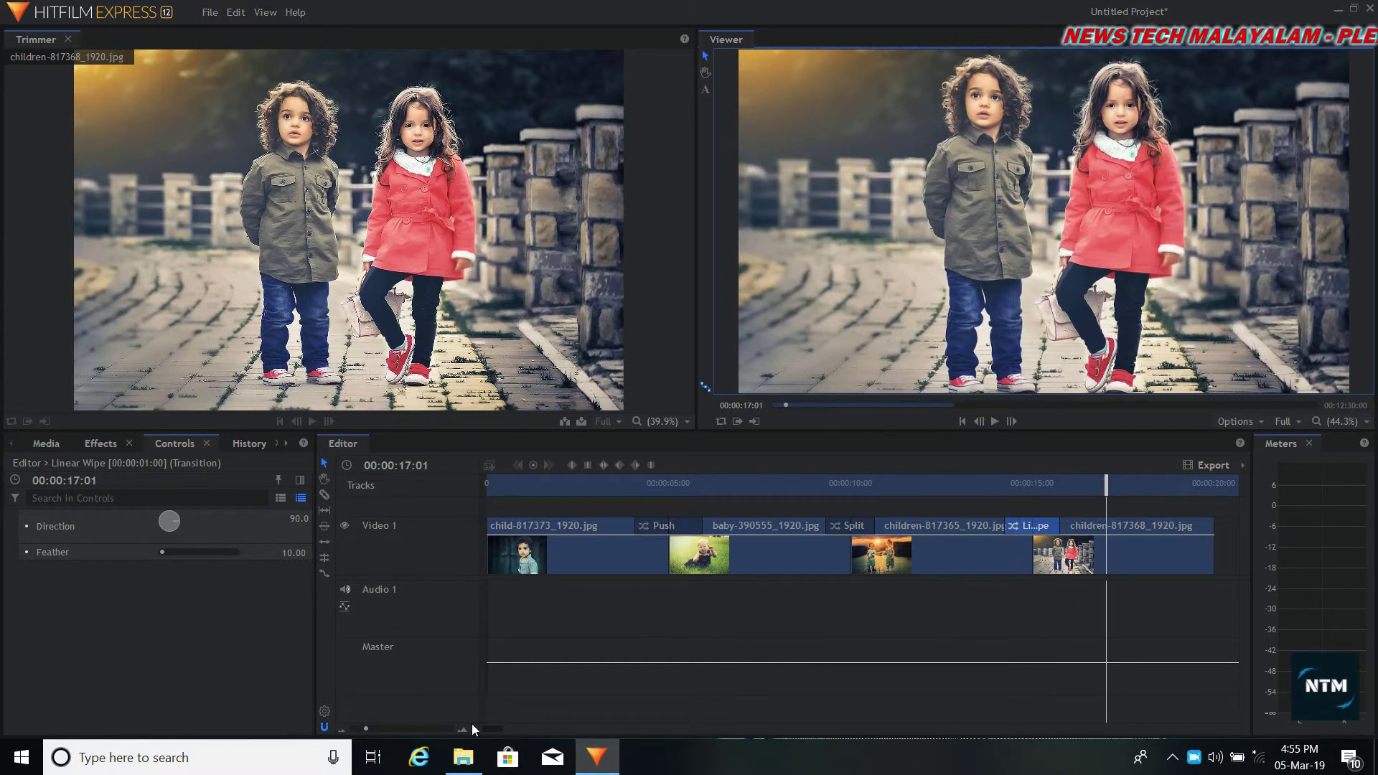
Pull the timeline's out point back close to the end of the last photo and return the playhead to the start
drag(372, 727, 329, 745)
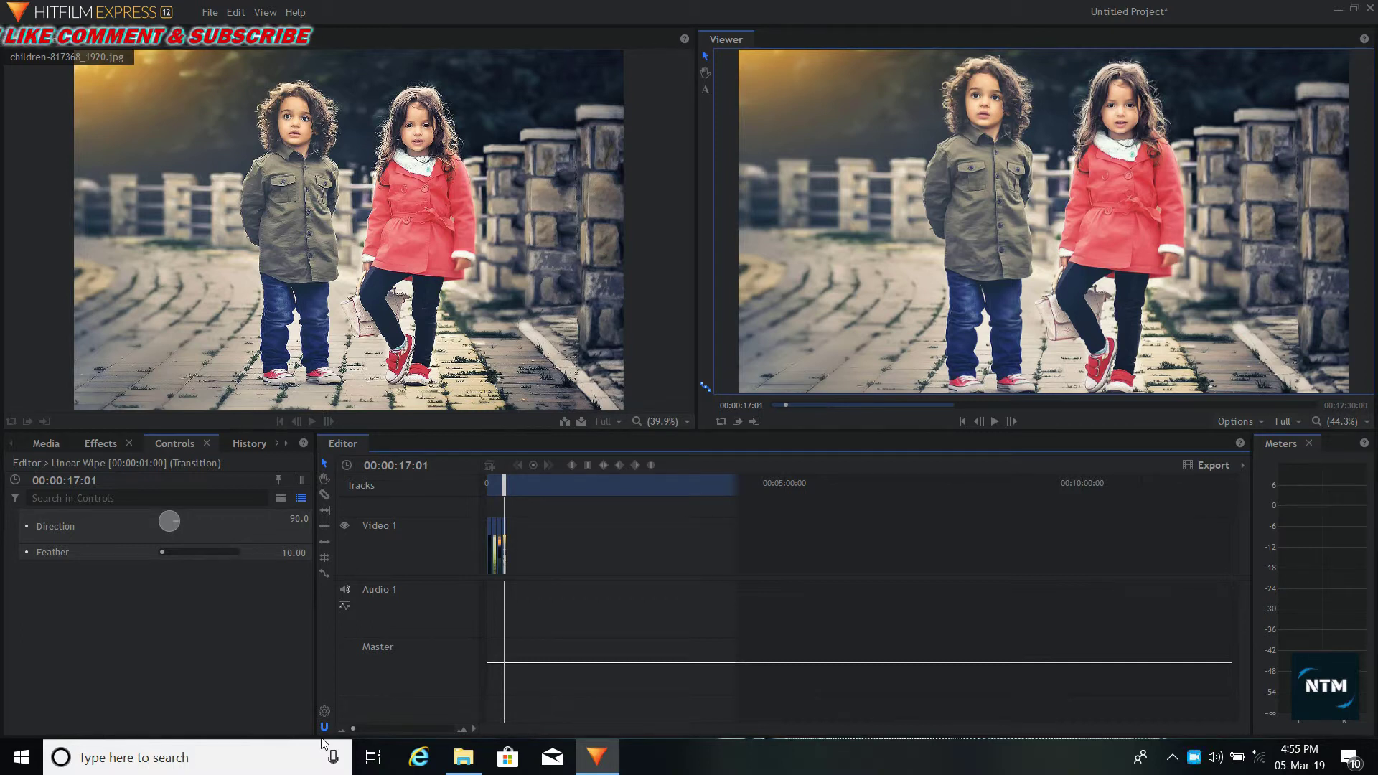
click(361, 730)
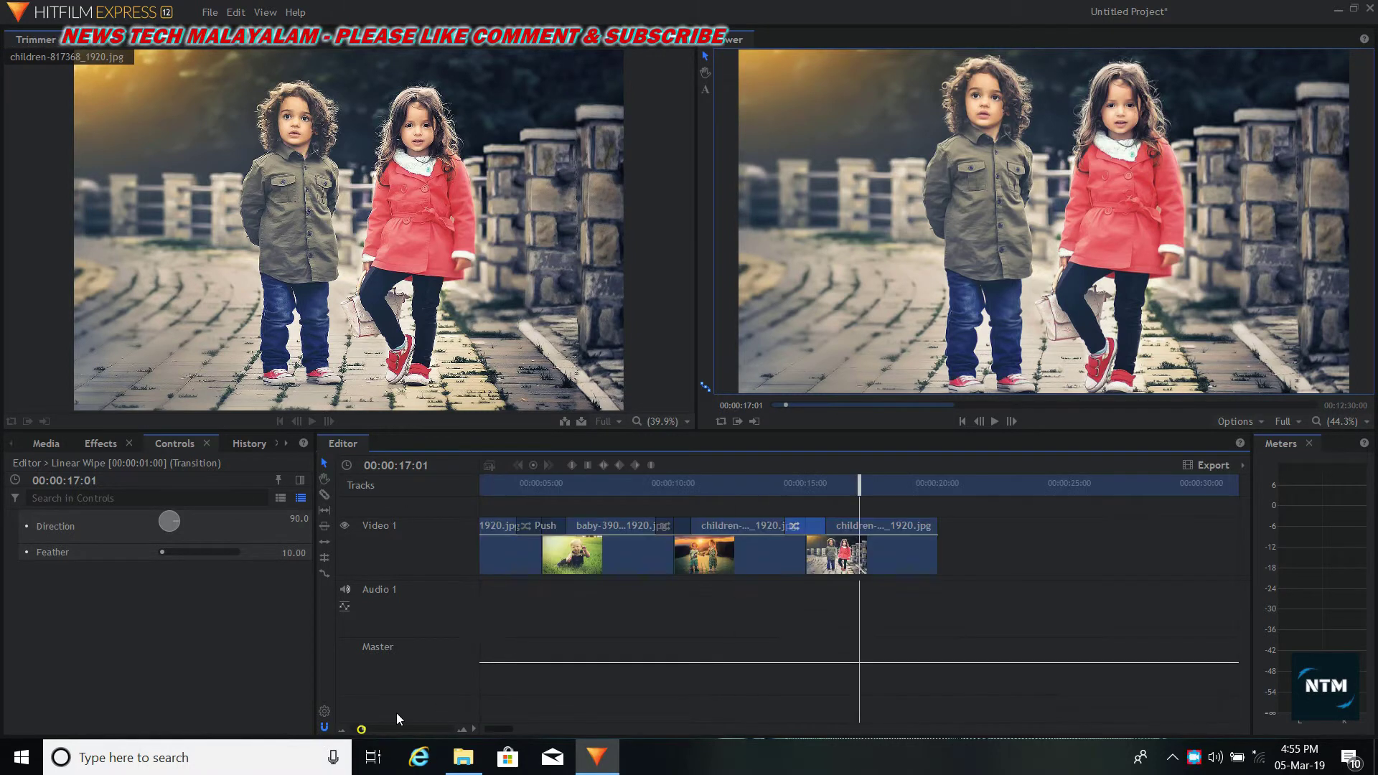
drag(364, 729, 353, 729)
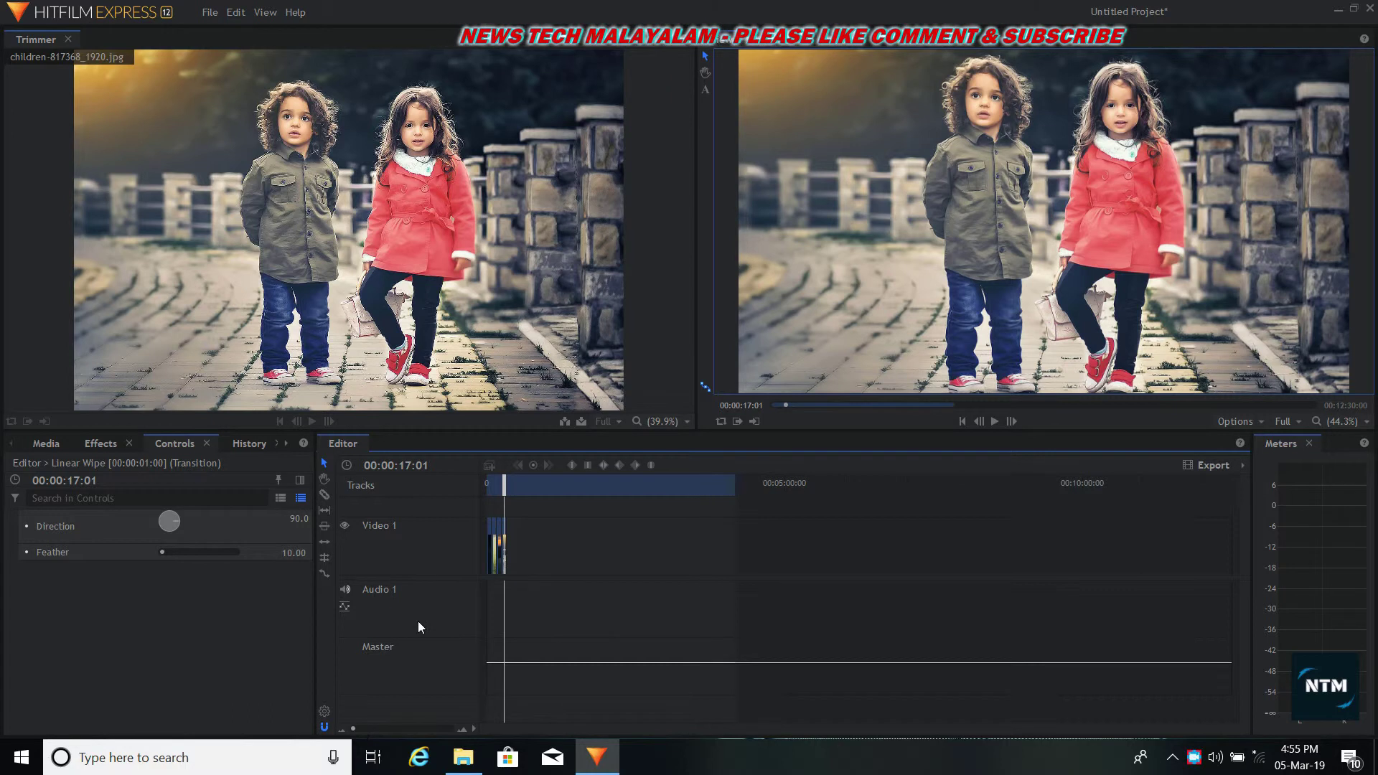
drag(504, 480, 507, 480)
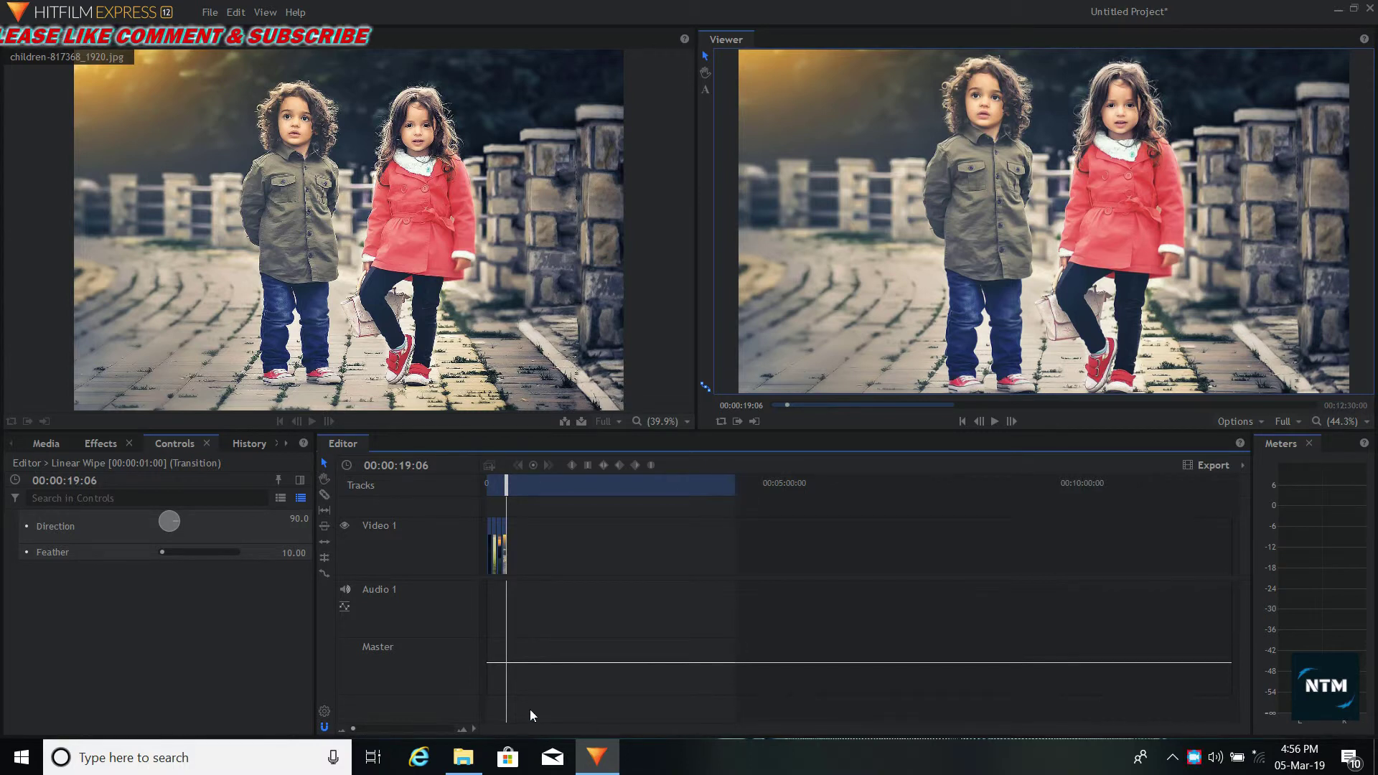
click(738, 481)
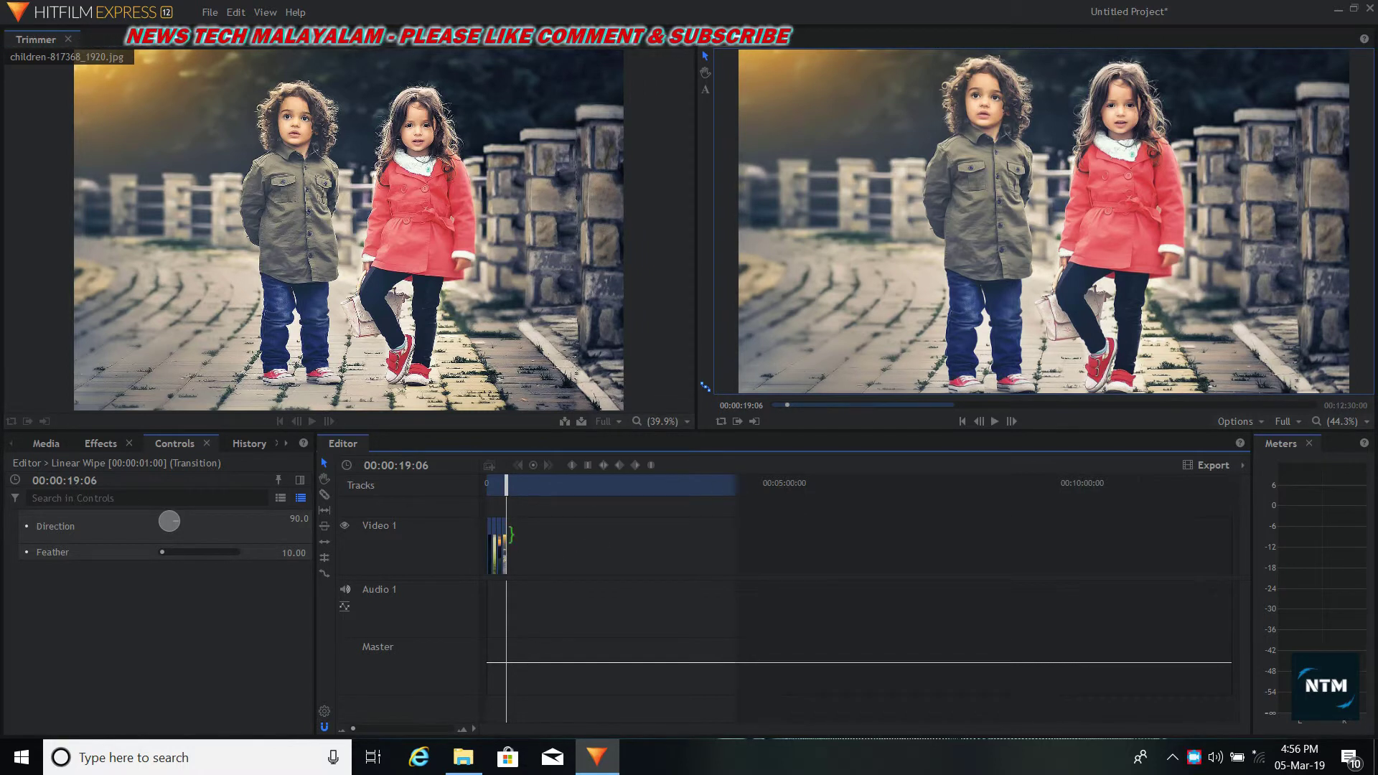
drag(507, 482, 504, 478)
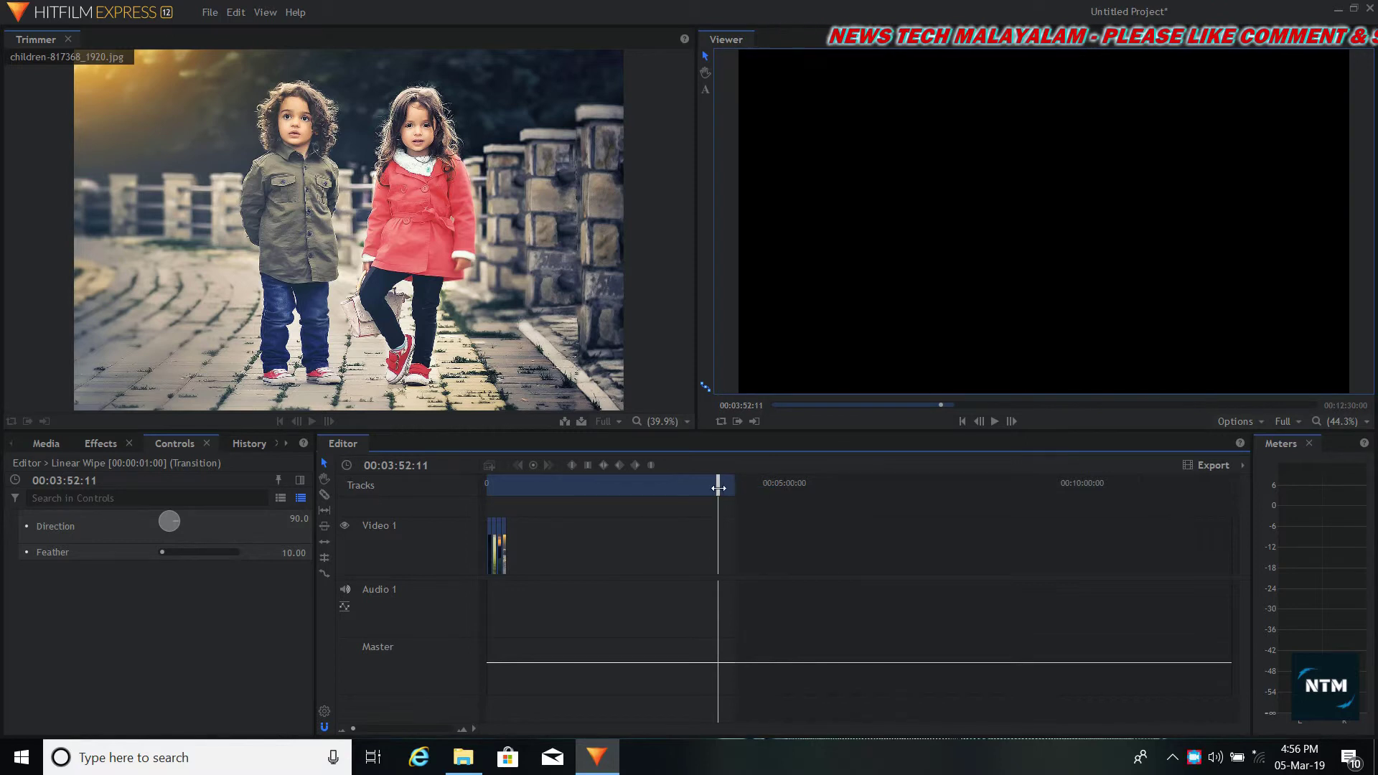
key(Home)
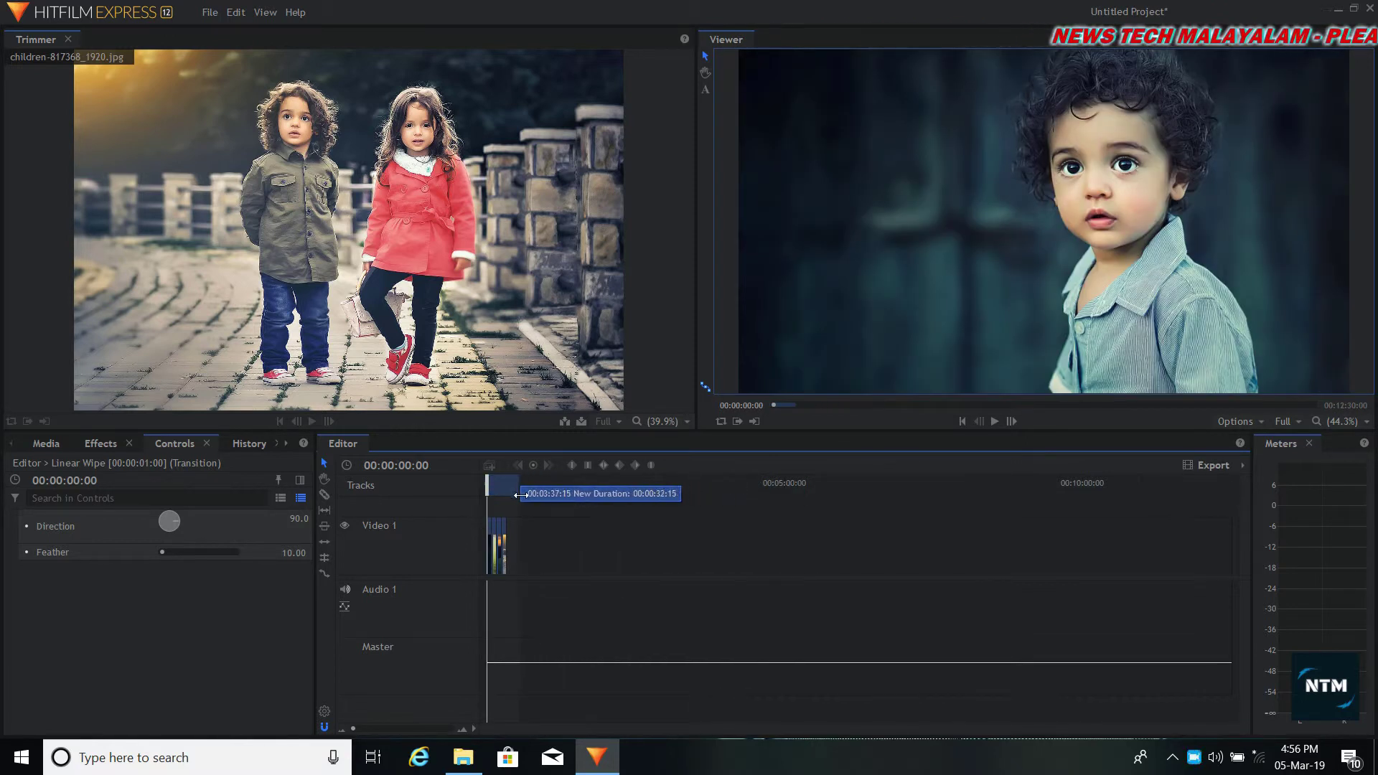
Align the out point exactly with the end of the last photo clip at 00:00:20:00
click(360, 729)
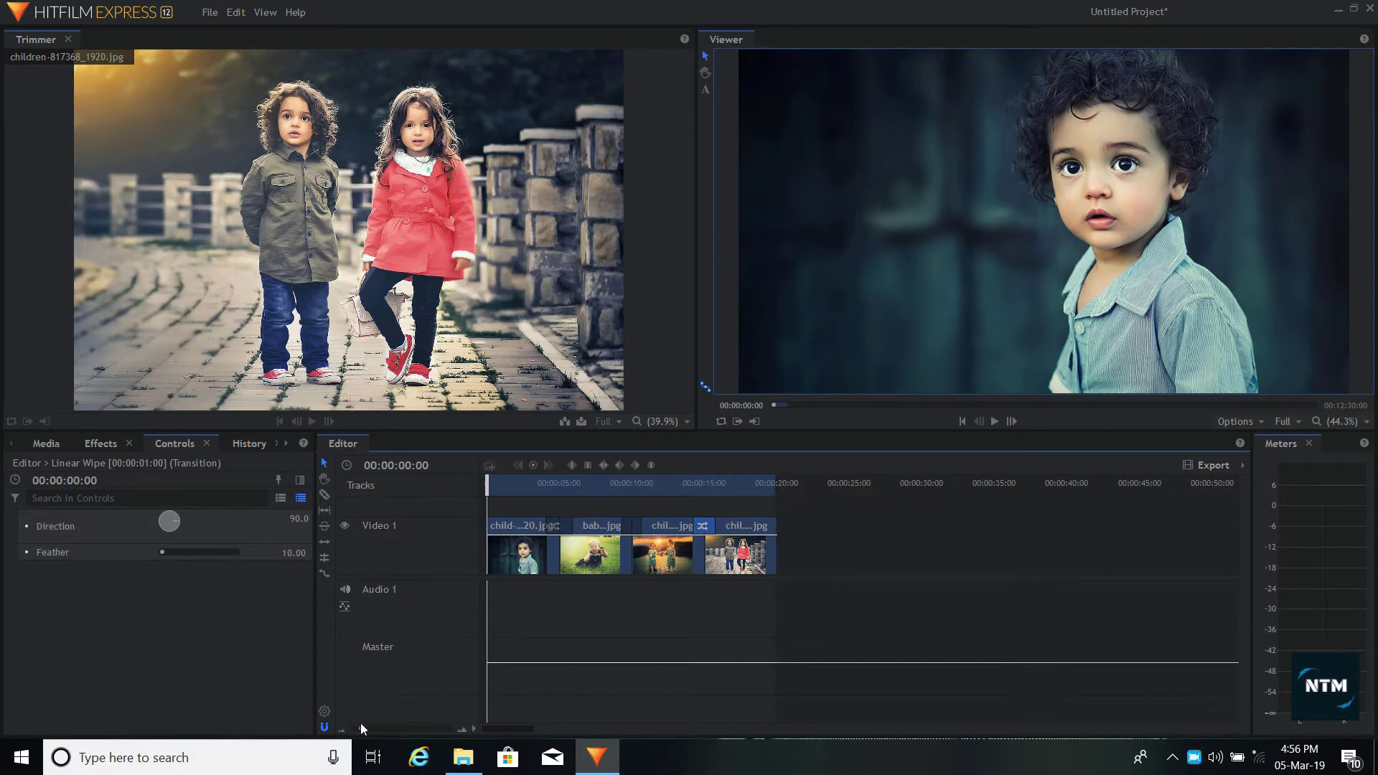
drag(360, 728, 374, 729)
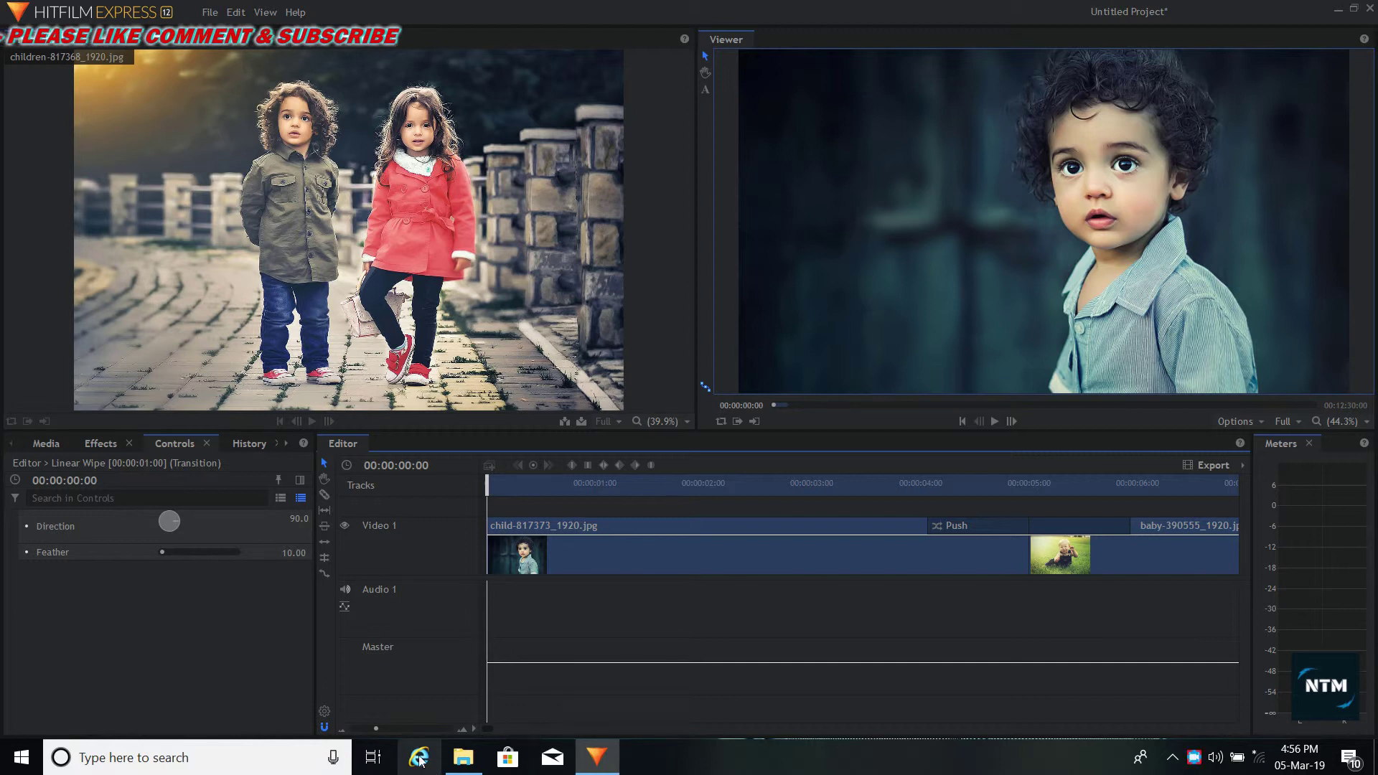
drag(375, 729, 374, 729)
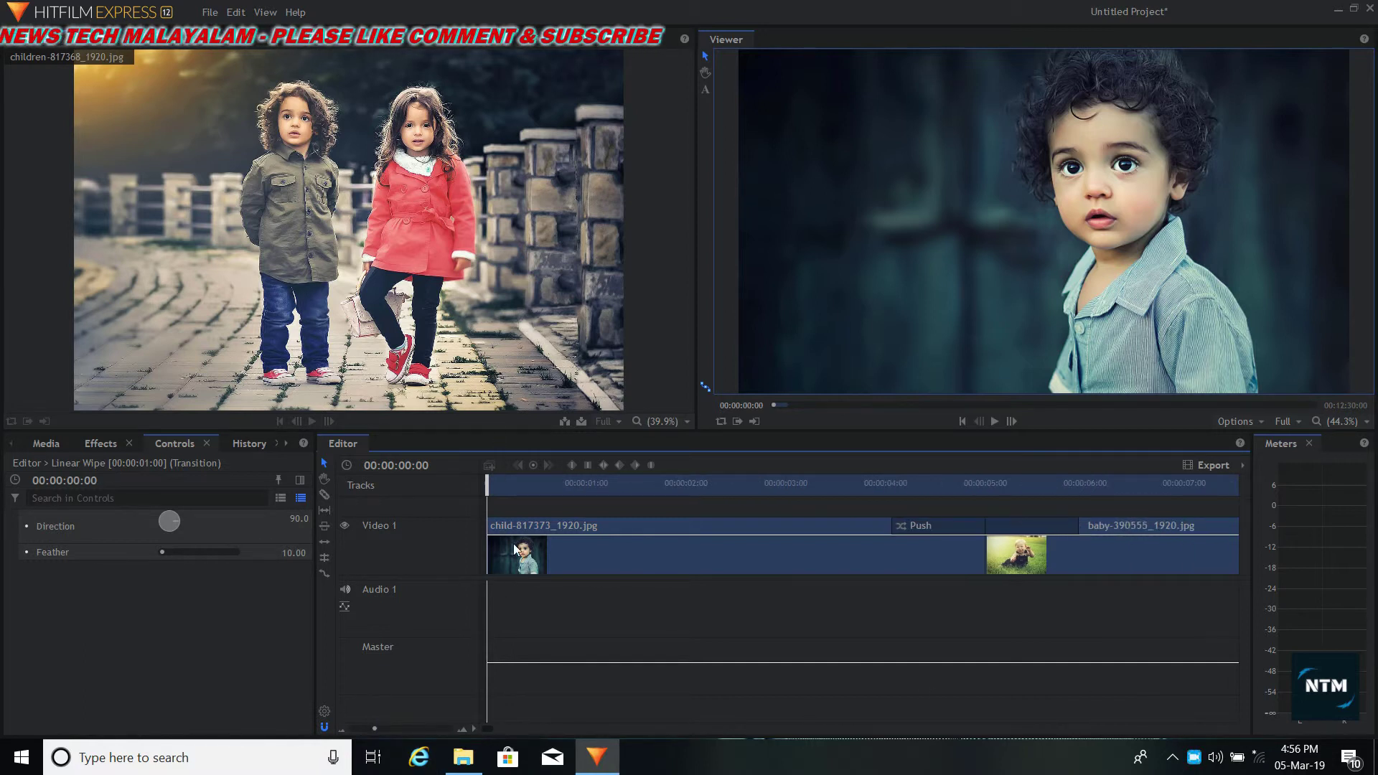
click(486, 728)
drag(486, 728, 508, 725)
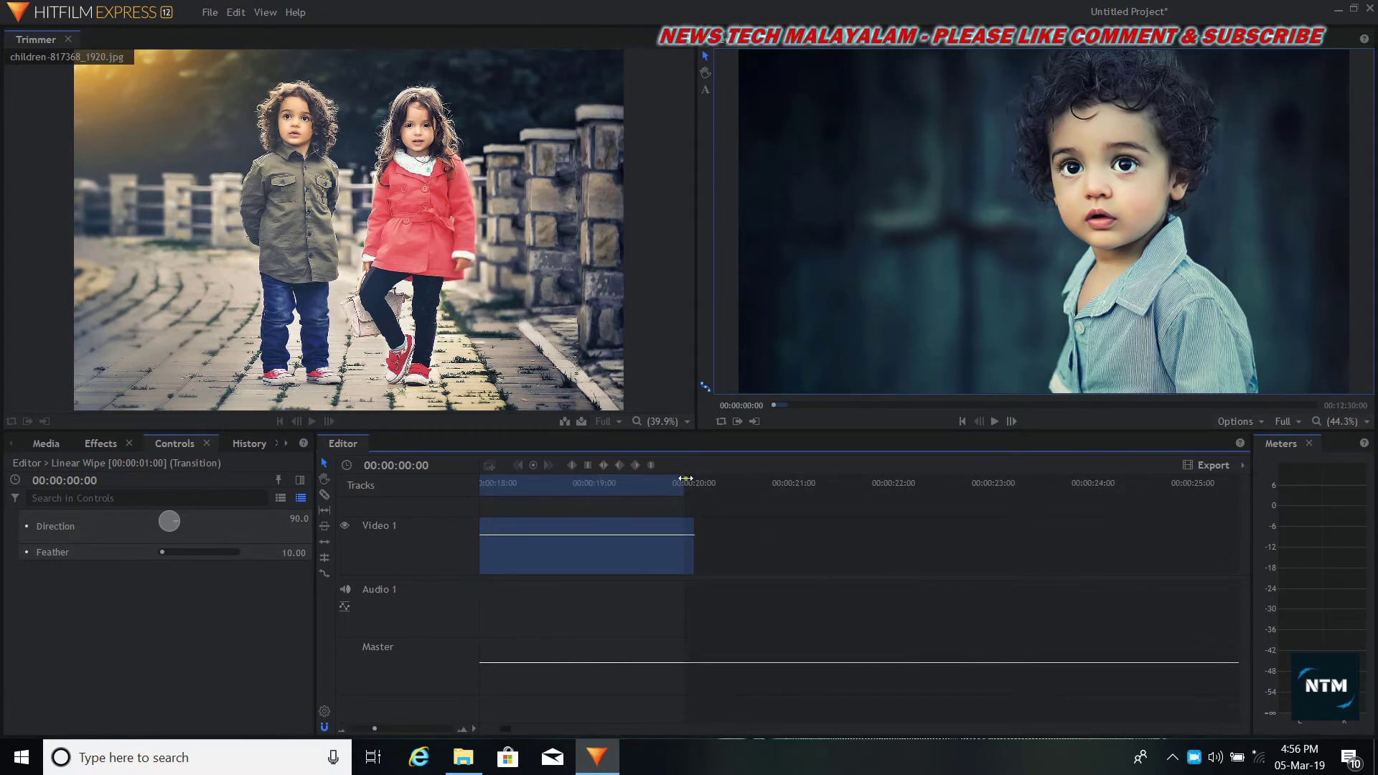
drag(685, 478, 694, 478)
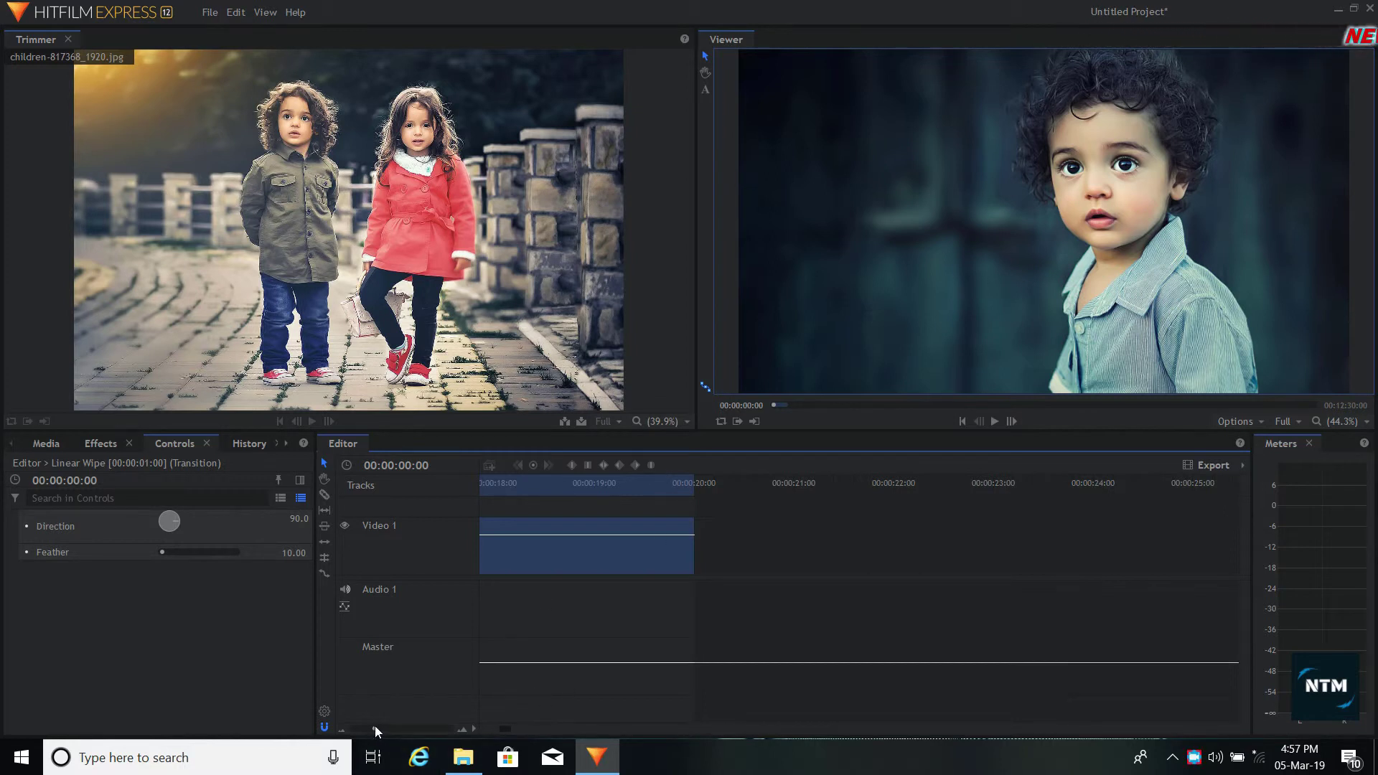
Play the sequence from the start through the Push transition into the second photo, and pause it
drag(510, 731, 491, 731)
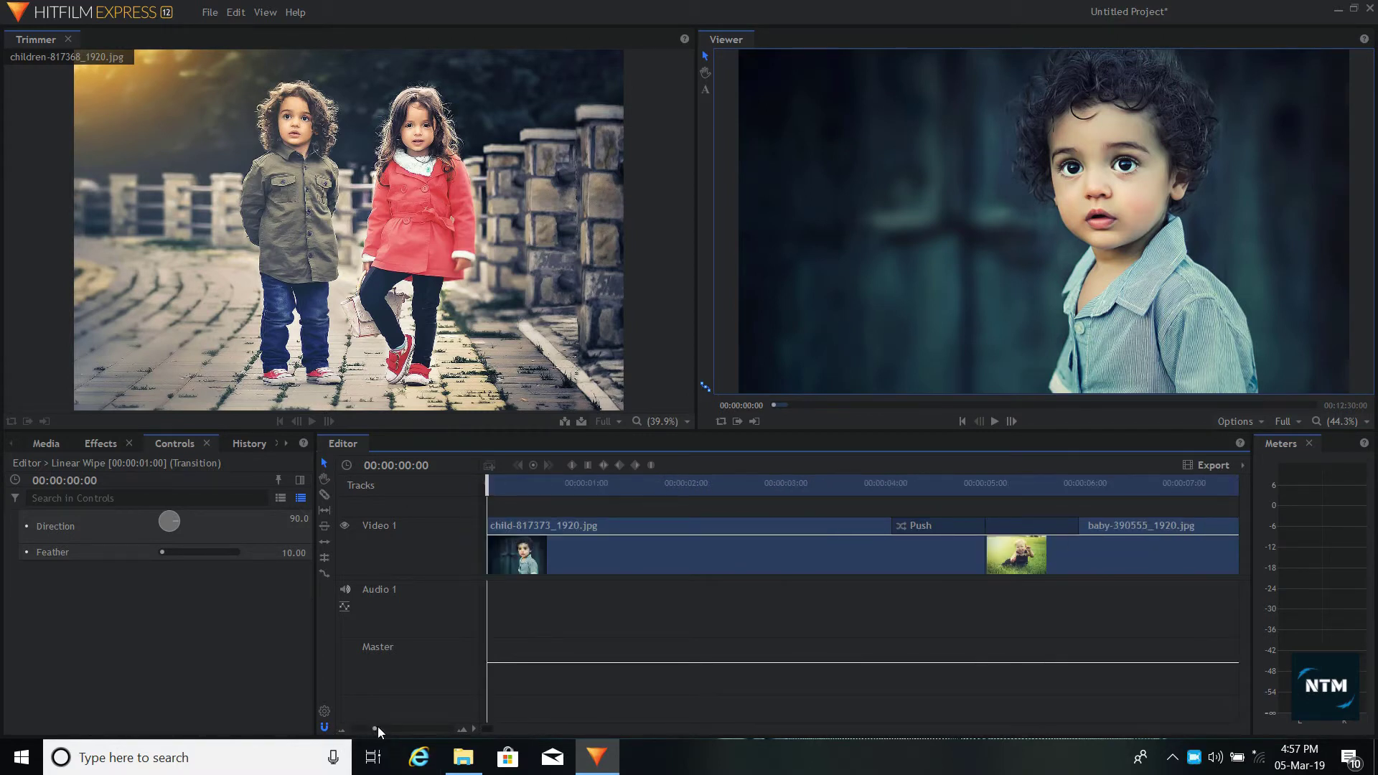
drag(377, 728, 343, 732)
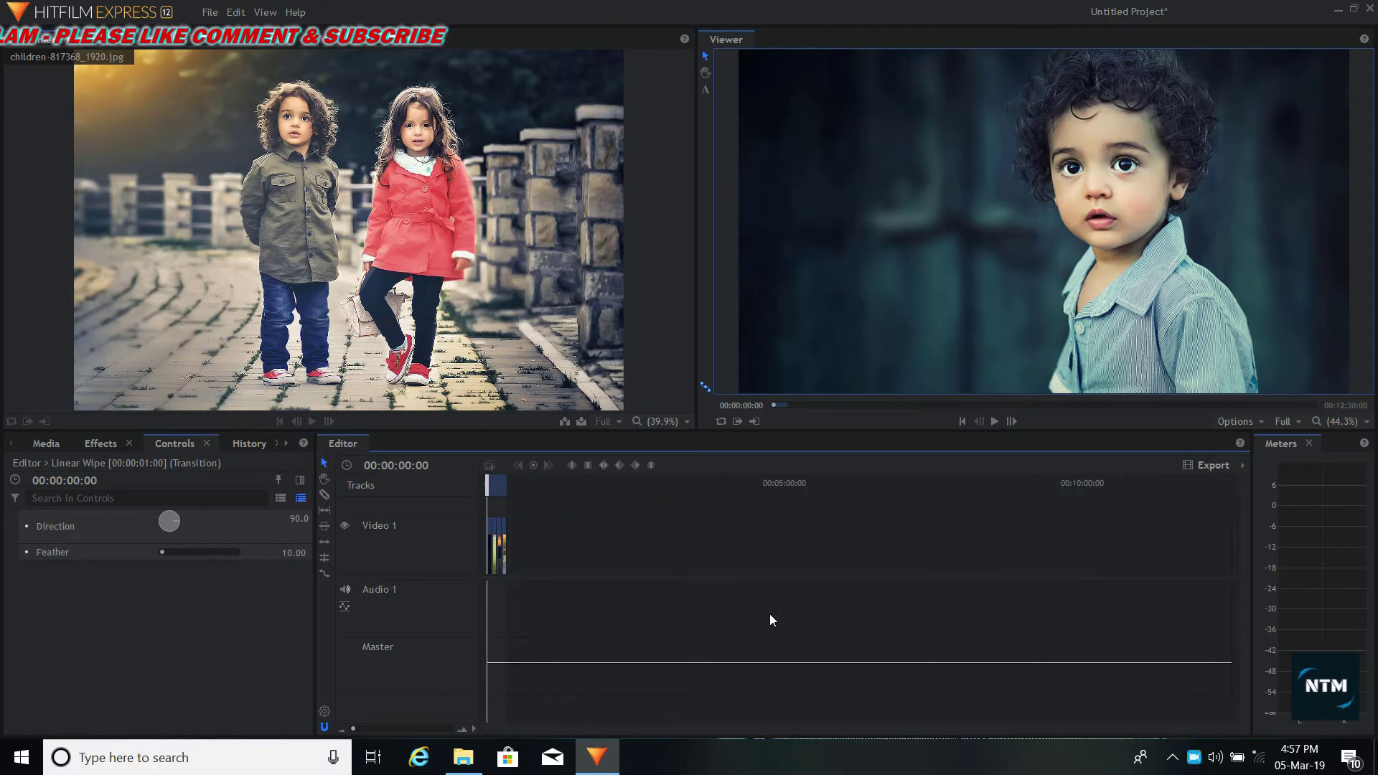
click(997, 419)
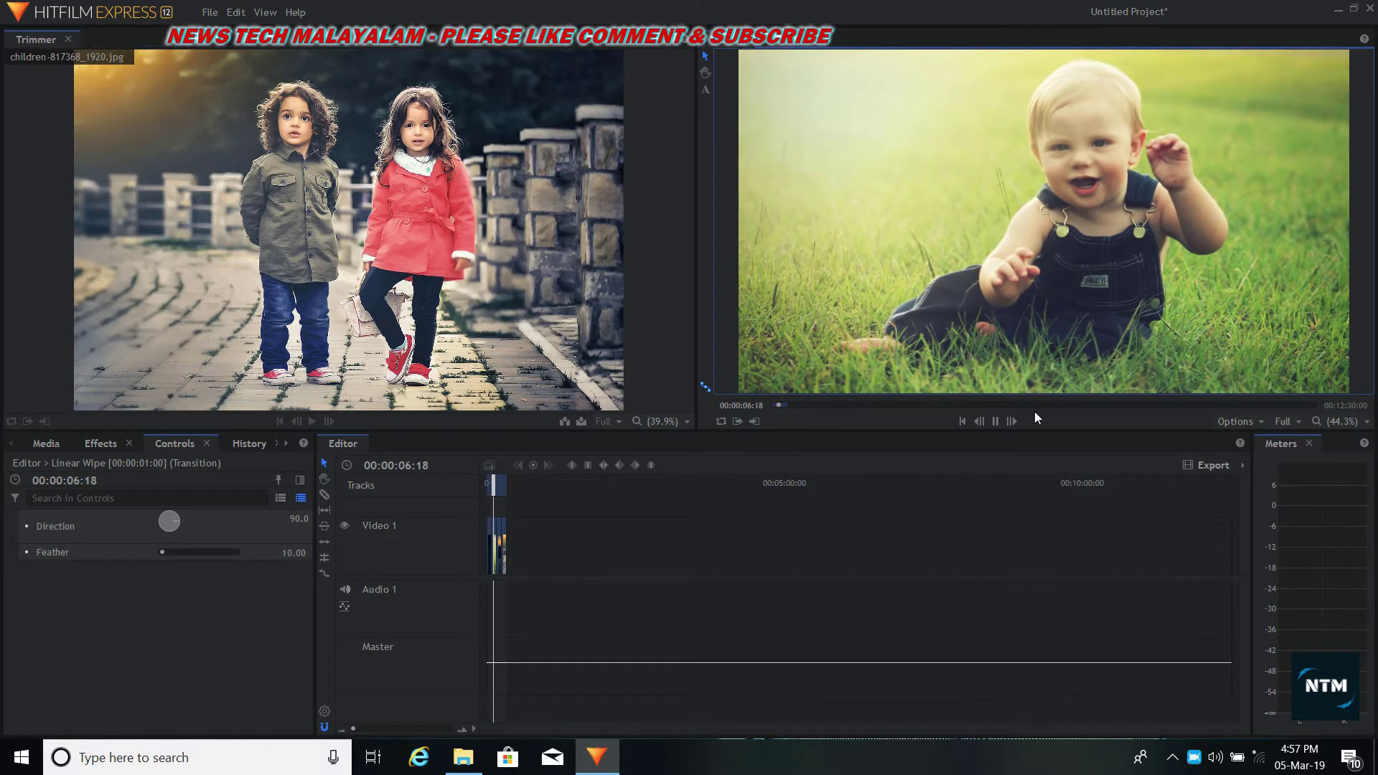
click(994, 422)
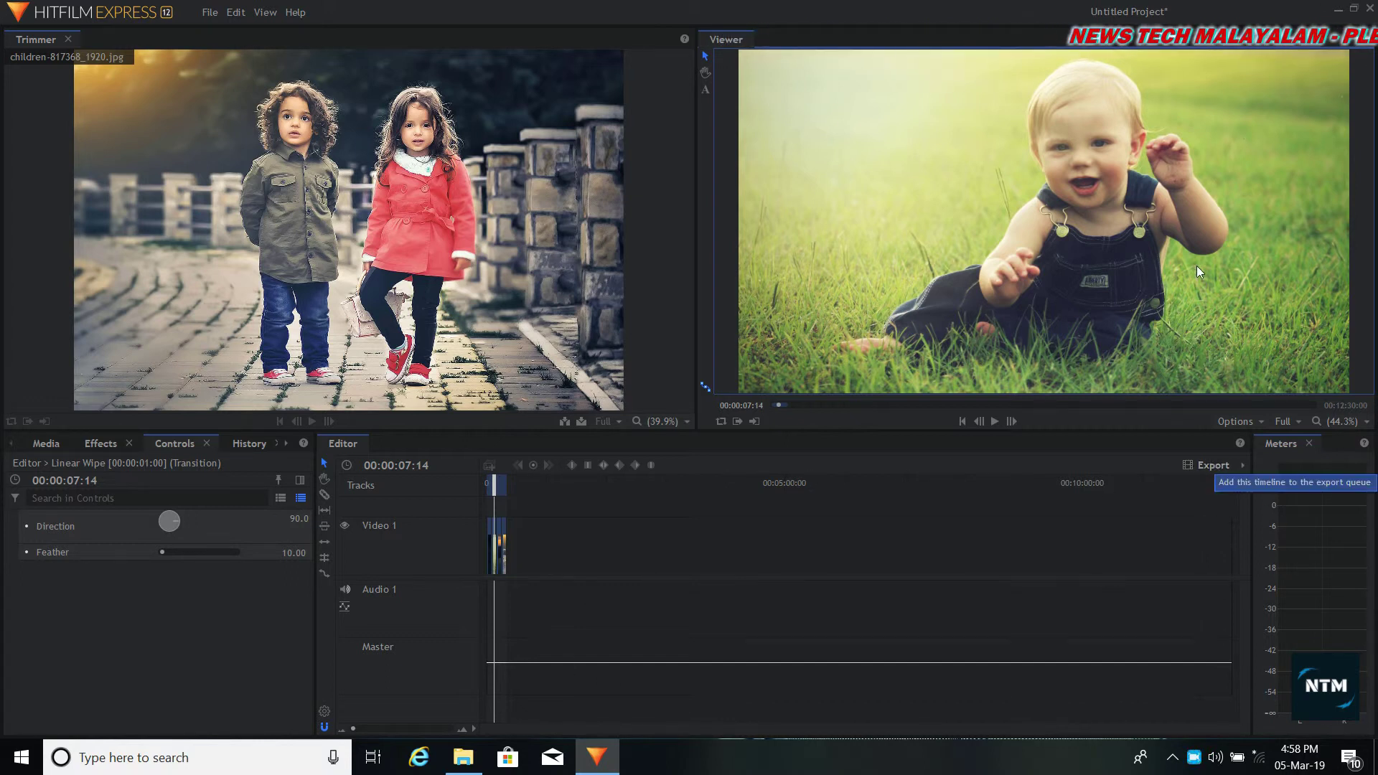
Add the timeline's In-Out Area to the export queue and switch to the Export screen
click(1216, 467)
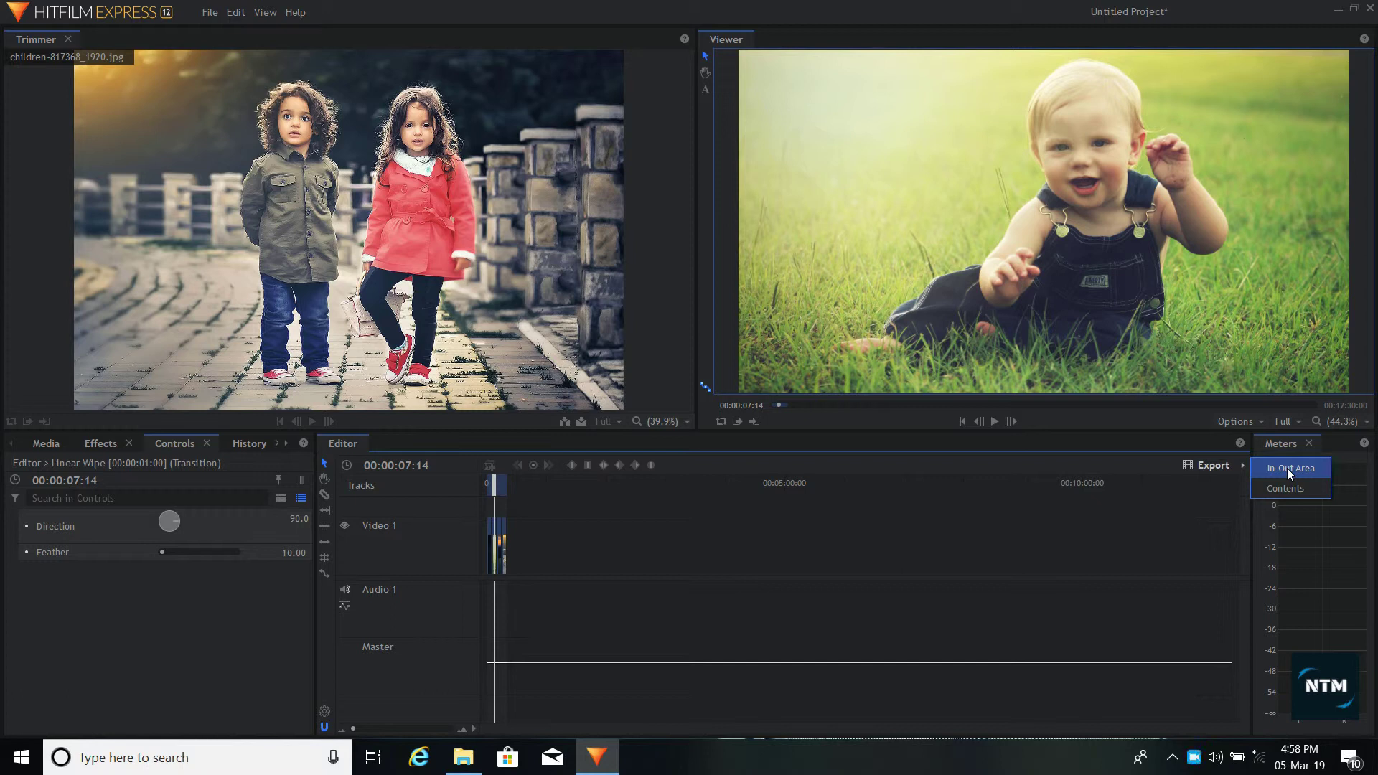
click(1311, 468)
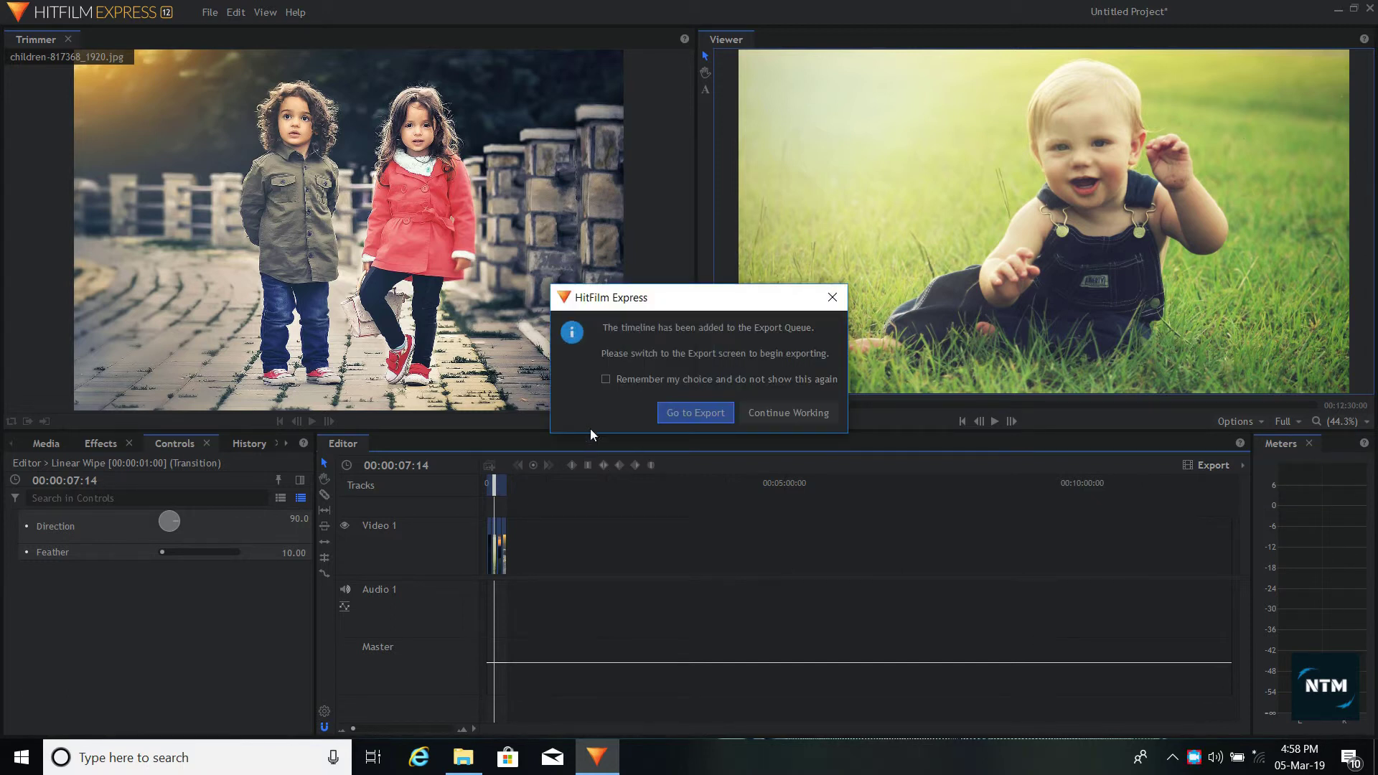
click(678, 414)
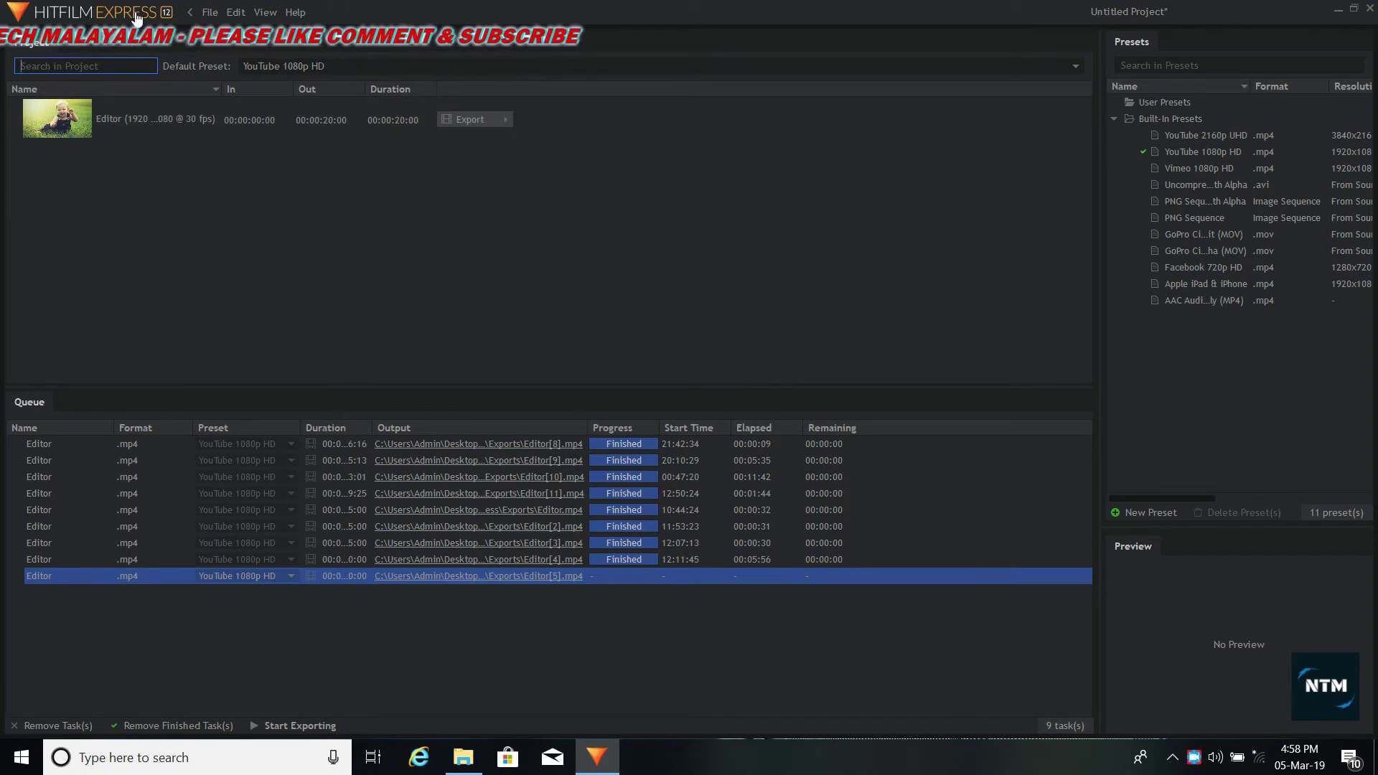
Start exporting the queued Editor timeline as an .mp4 with the YouTube 1080p HD preset
click(249, 119)
click(375, 202)
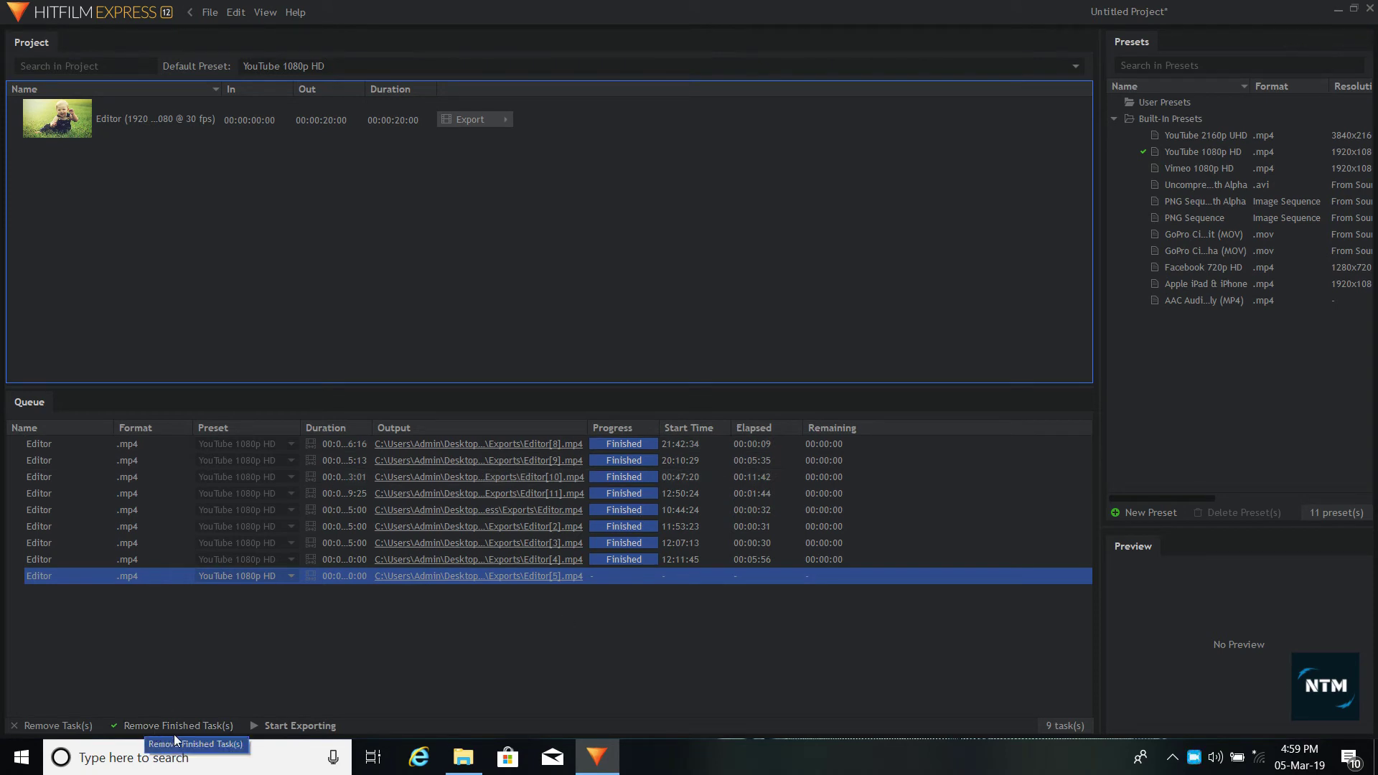
click(281, 729)
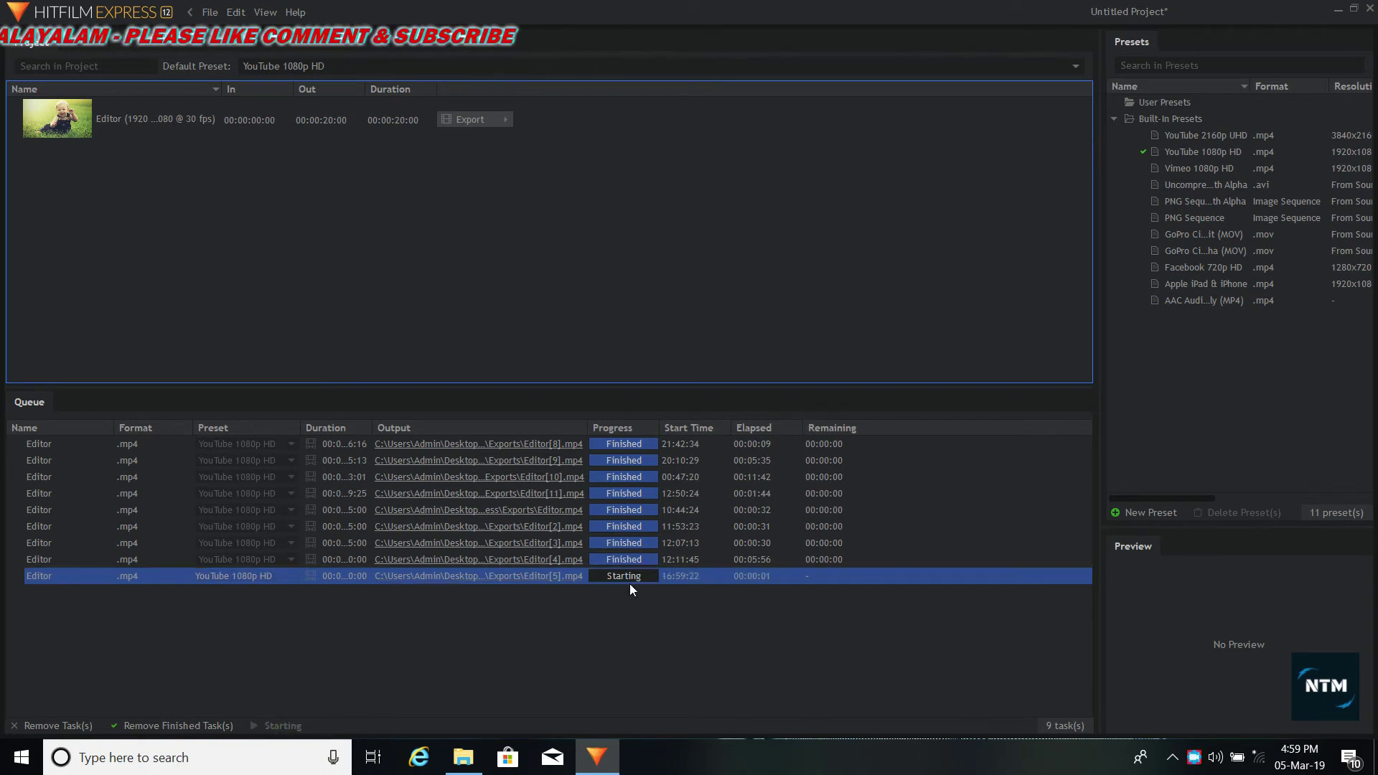